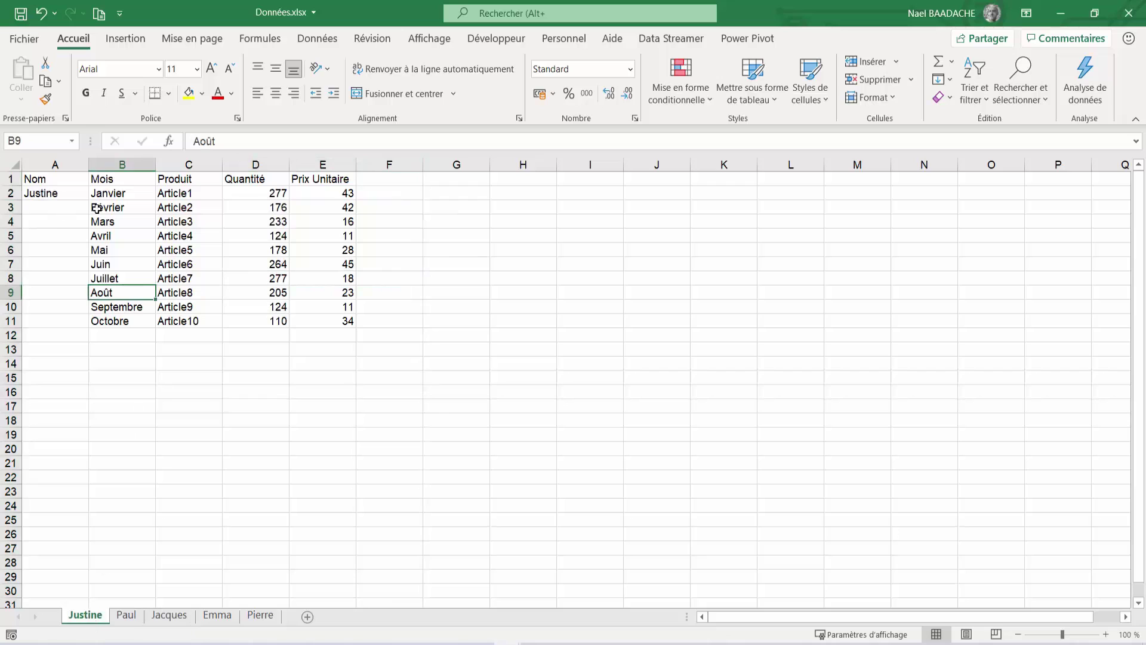
- Examine the first three sales sheets, then the Nom, Quantité and Prix Unitaire columns of the first sheet
click(96, 207)
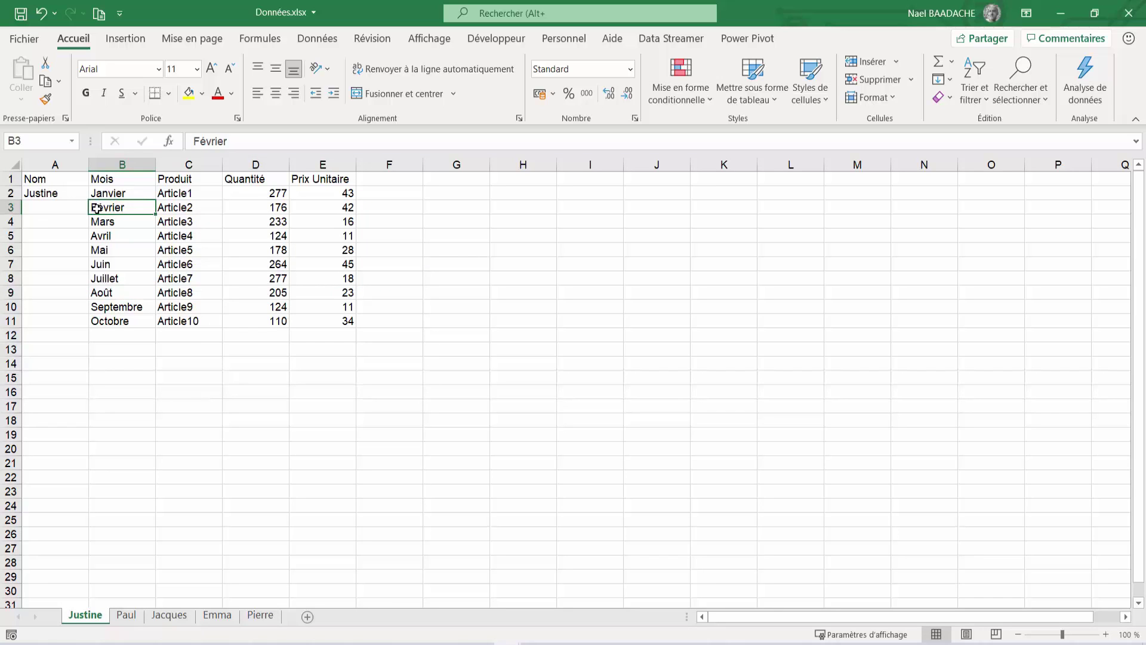
click(126, 616)
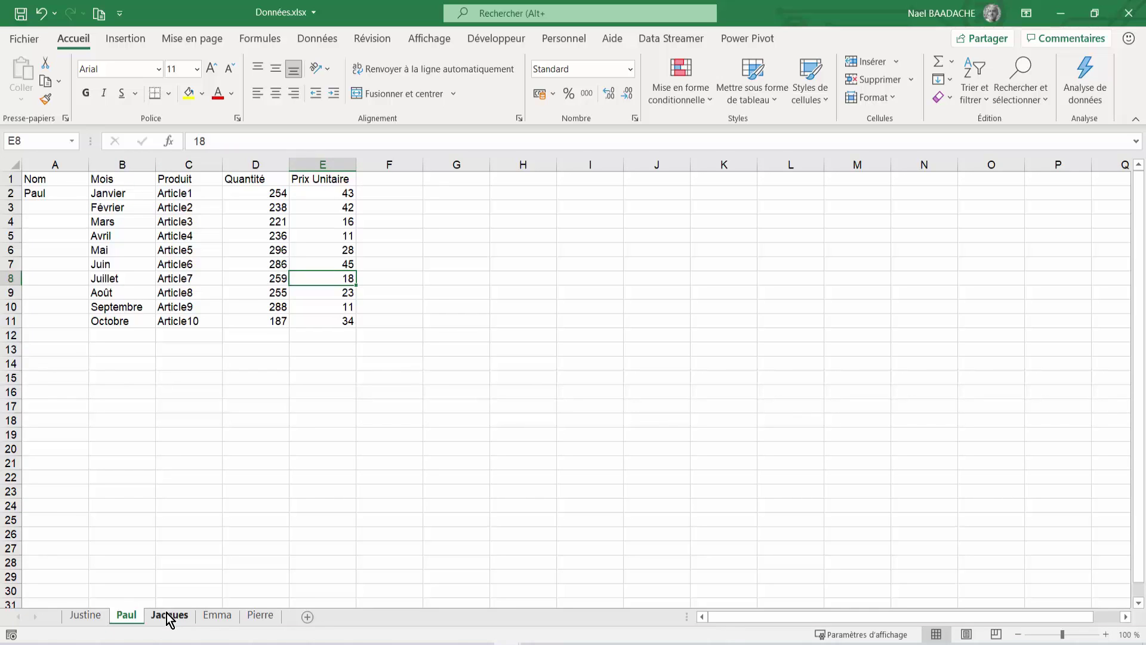
click(169, 616)
click(127, 286)
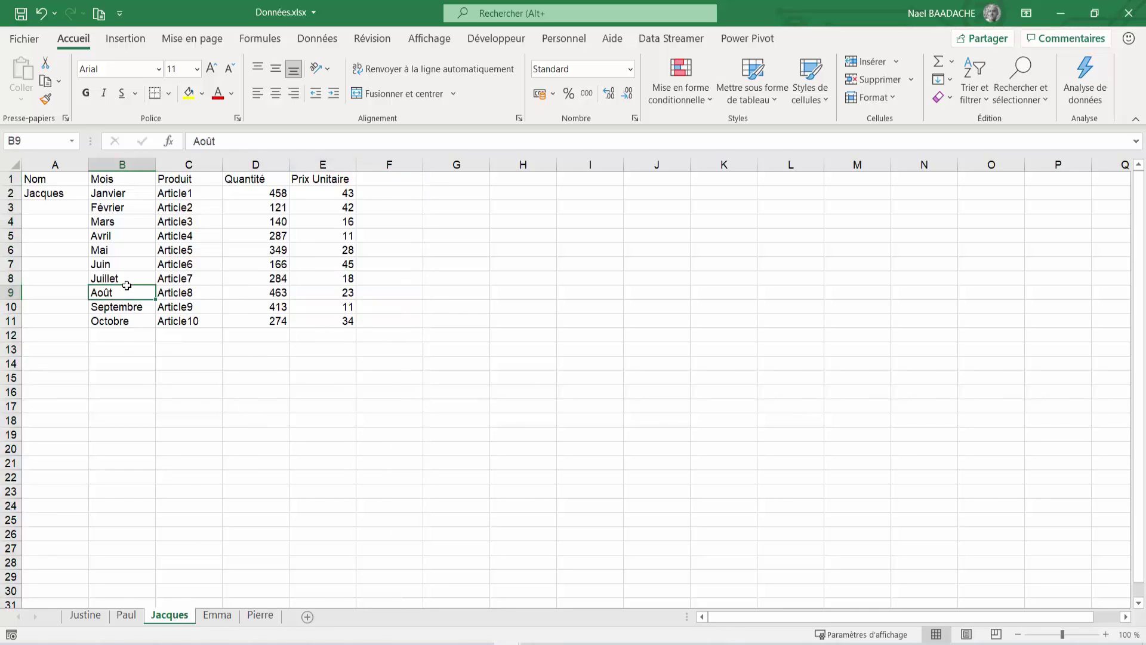
click(86, 615)
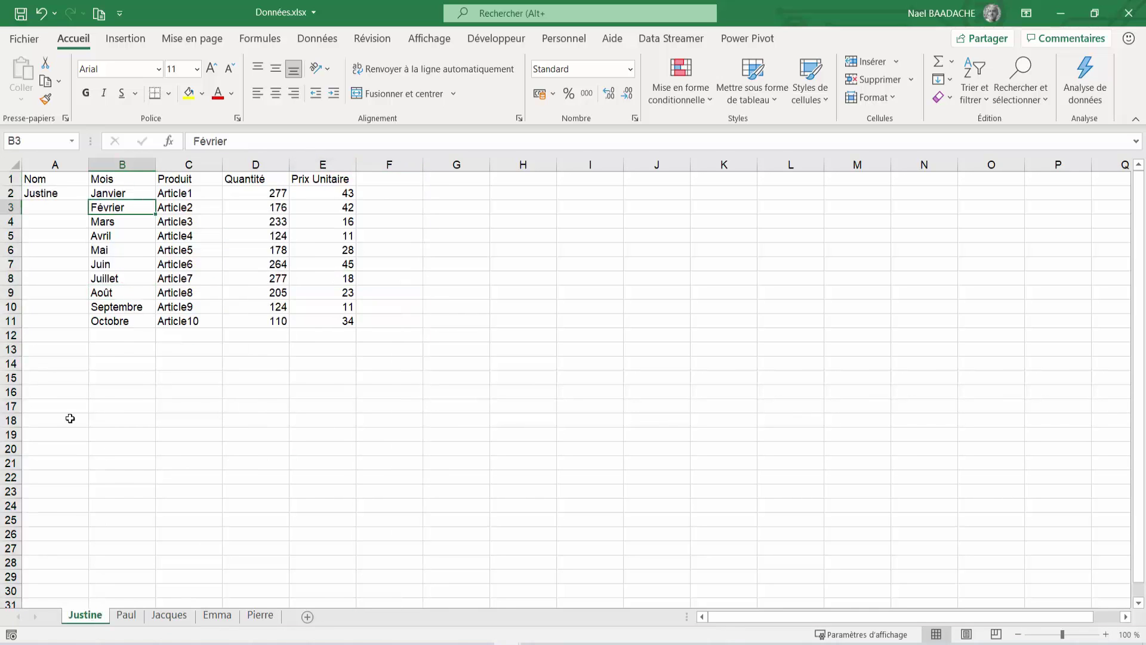
click(43, 193)
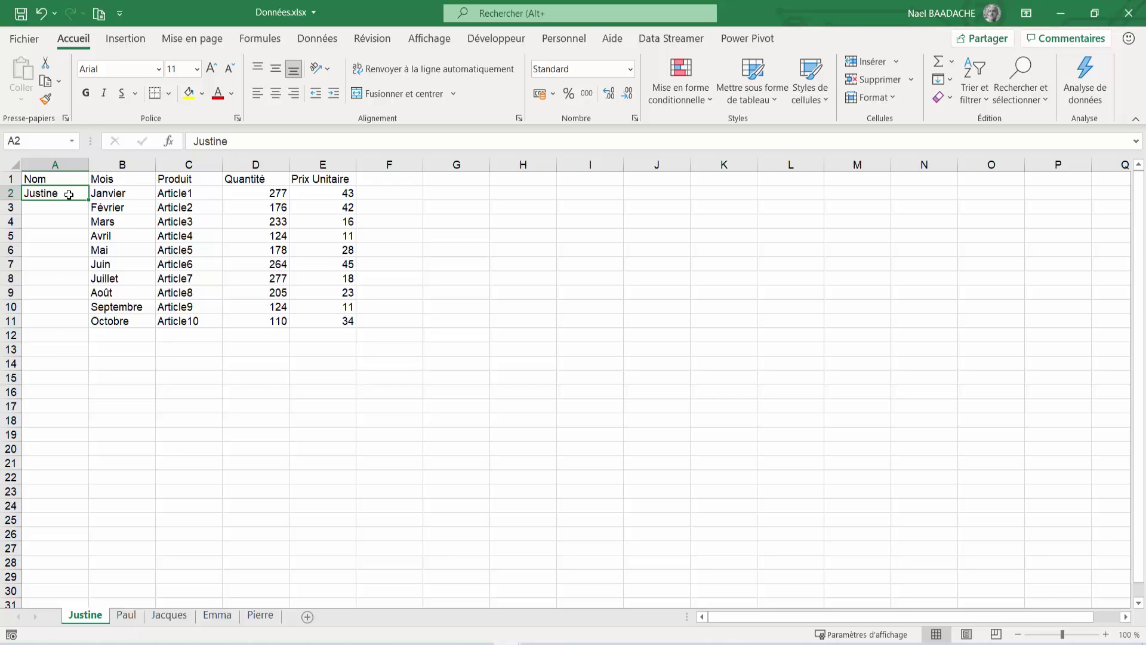
drag(67, 193, 70, 298)
click(182, 268)
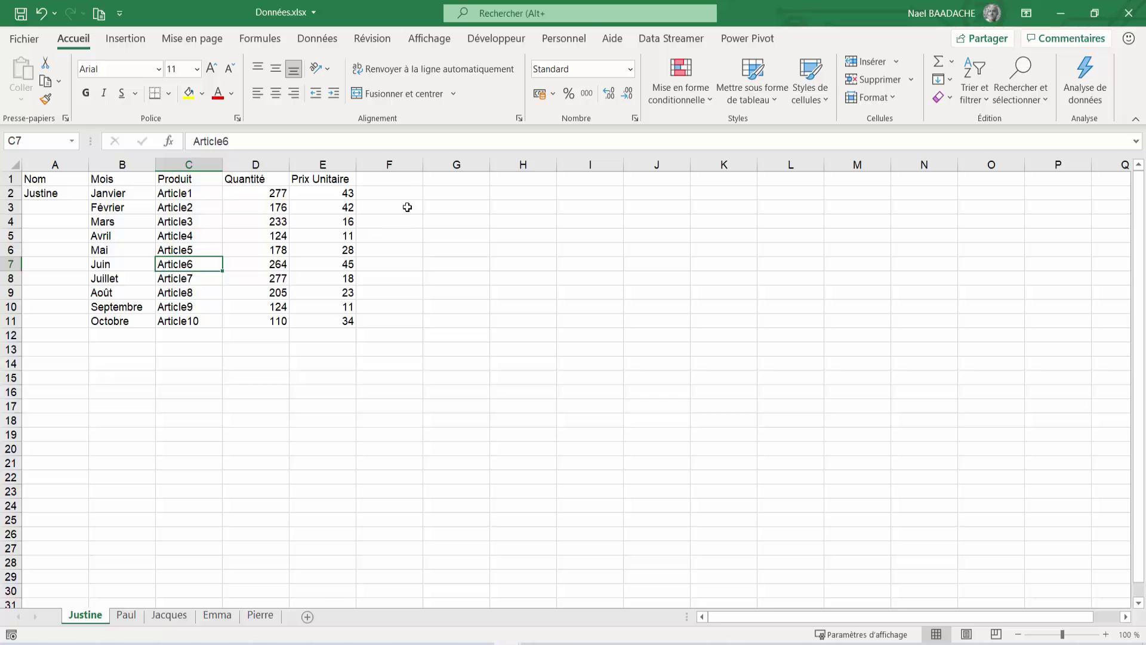
click(394, 179)
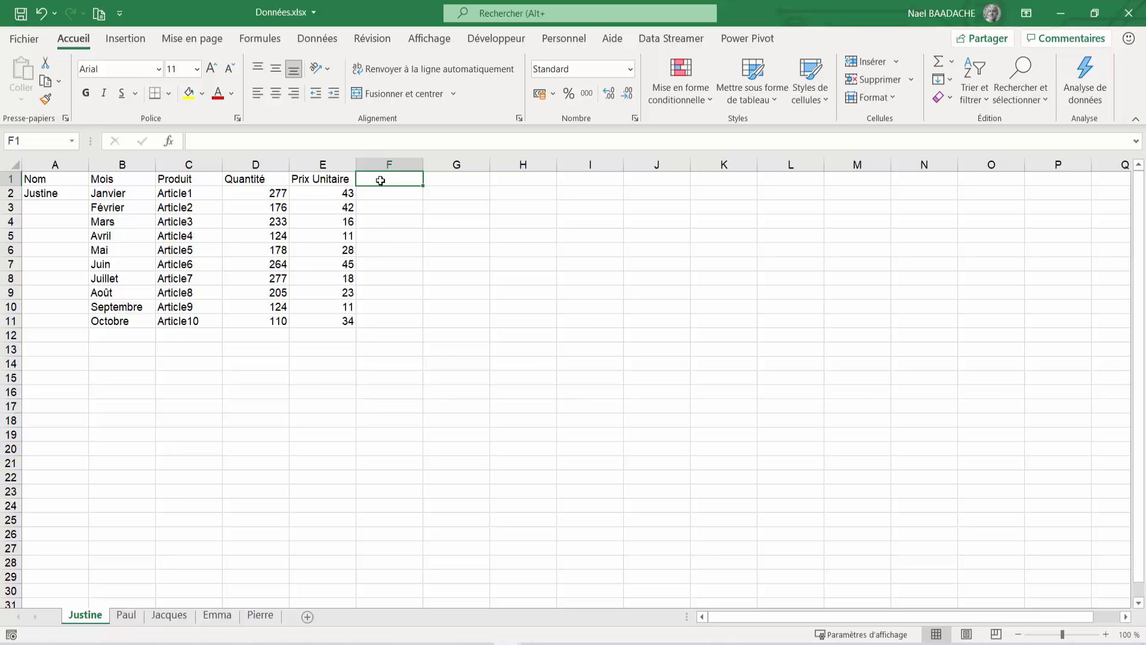
click(253, 194)
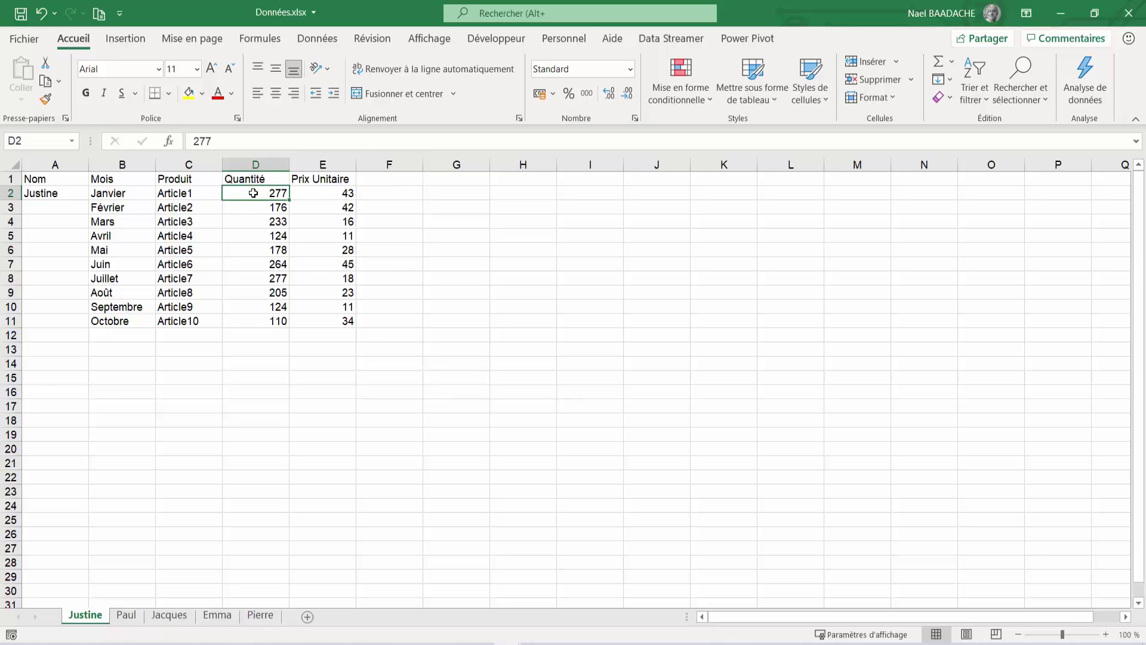
click(335, 196)
click(263, 278)
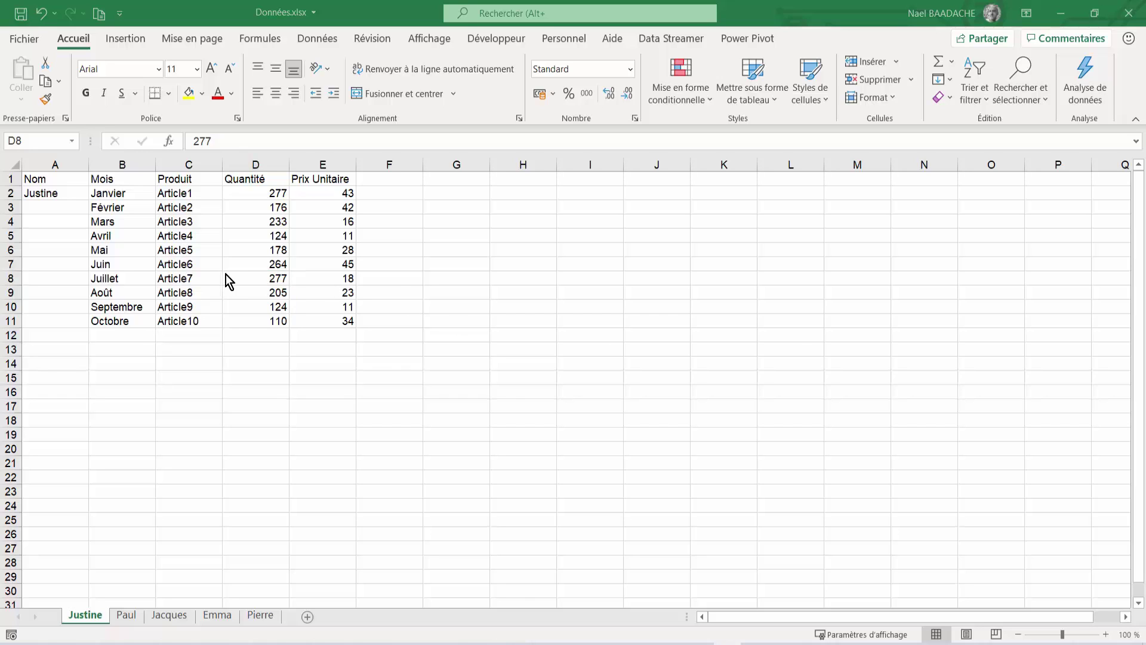
click(225, 274)
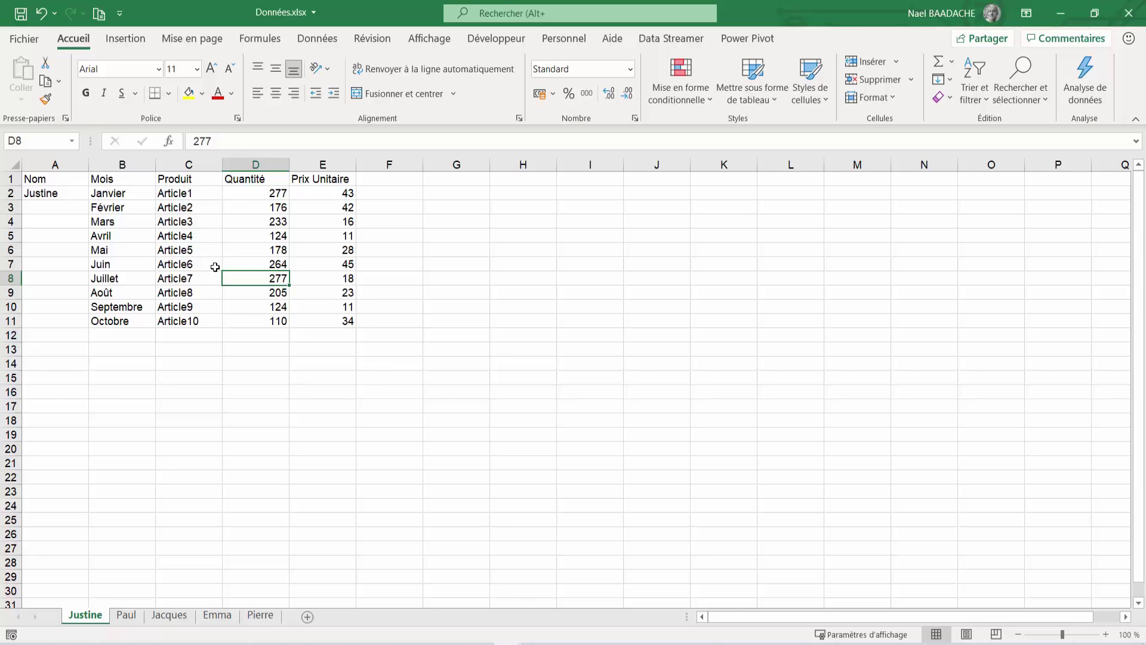
- Bring up the Classeur2 workbook maximized and examine the combined table on the Ajouter1 sheet and the Feuil5 sheet
drag(1145, 233, 469, 234)
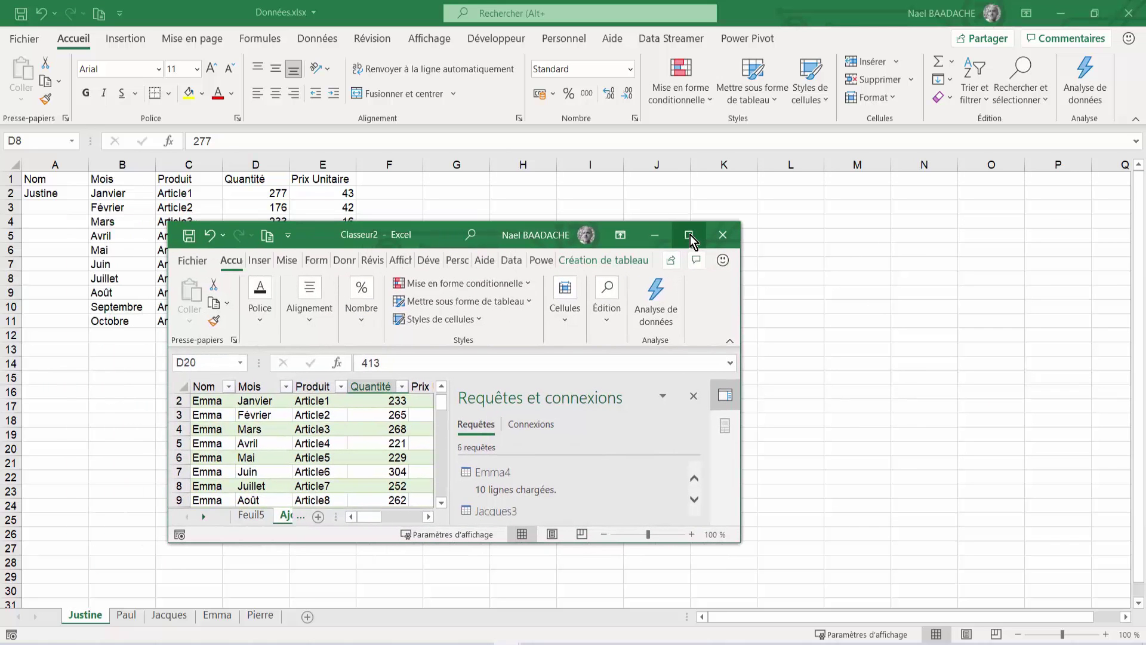
click(690, 234)
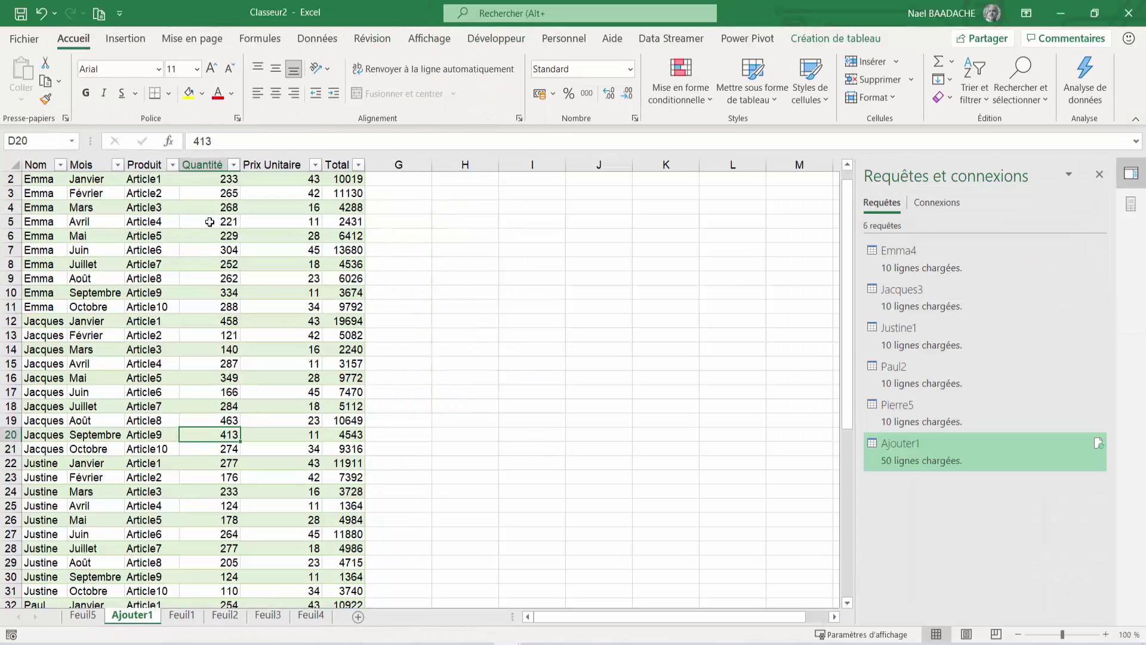
click(62, 225)
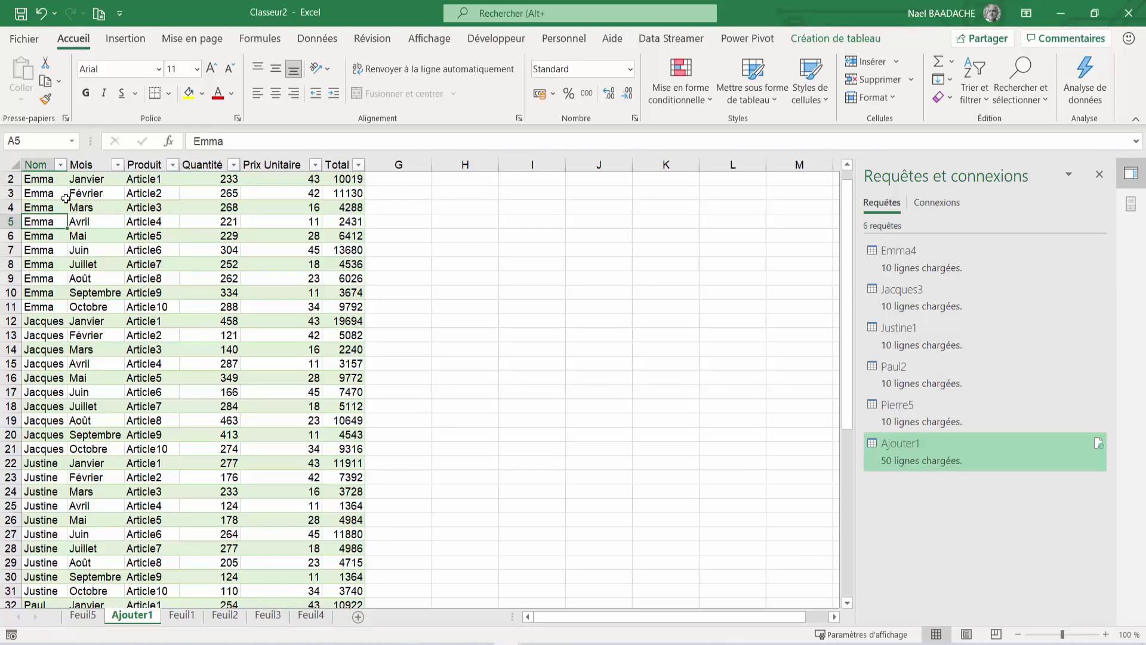
scroll(65, 198, down, 5)
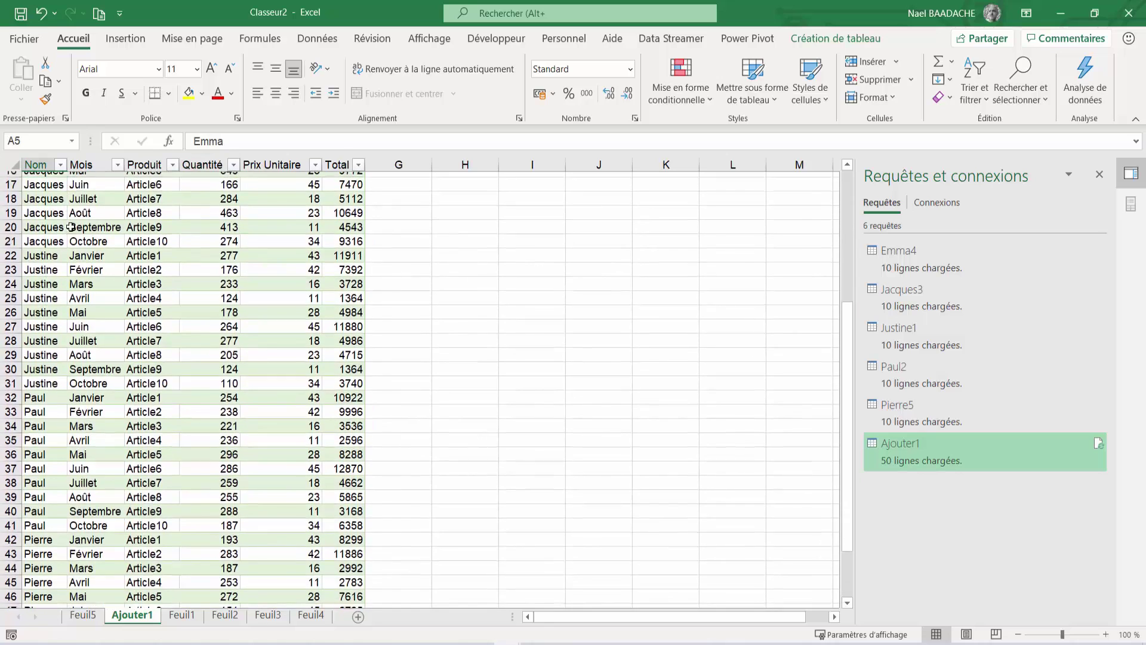
scroll(70, 227, up, 5)
drag(46, 196, 45, 322)
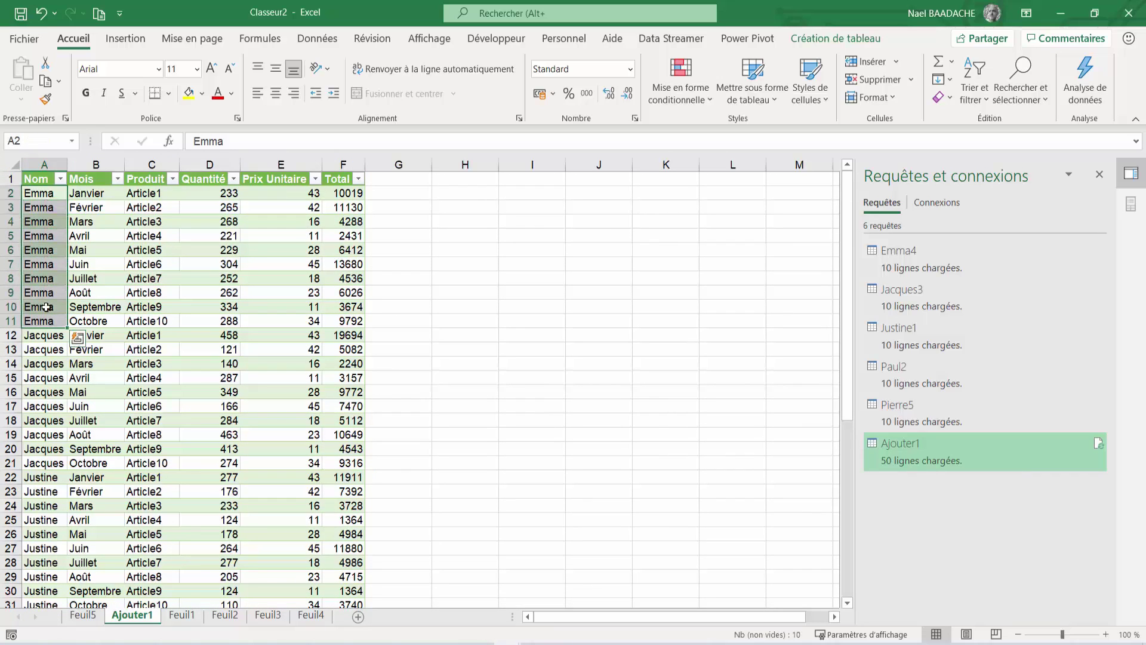
click(39, 237)
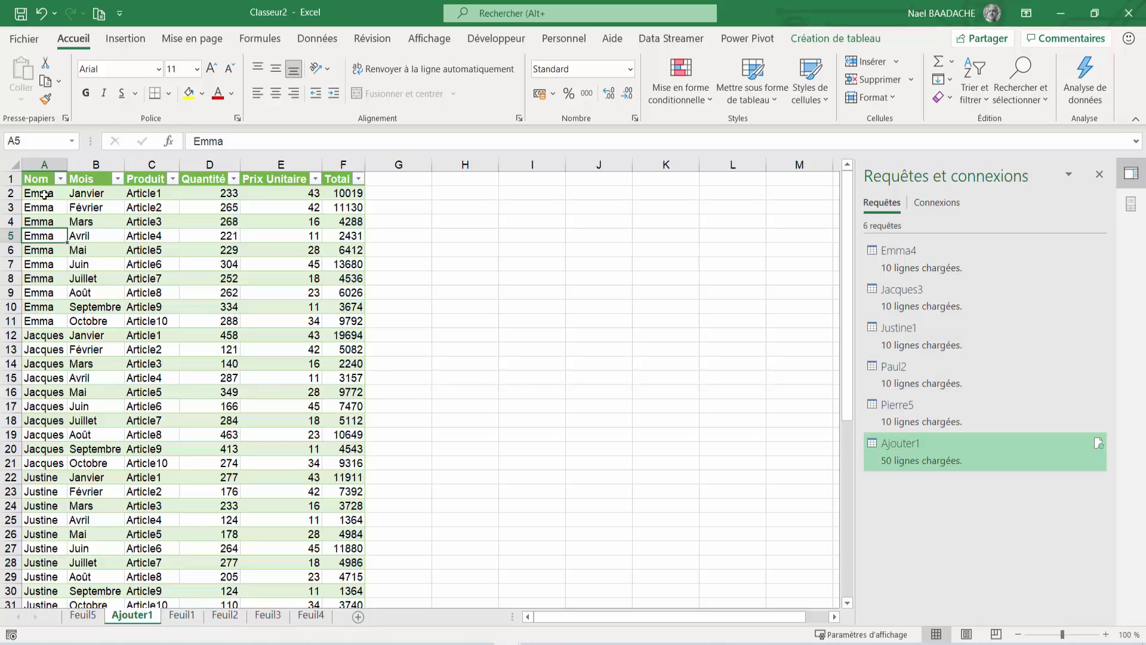
click(339, 194)
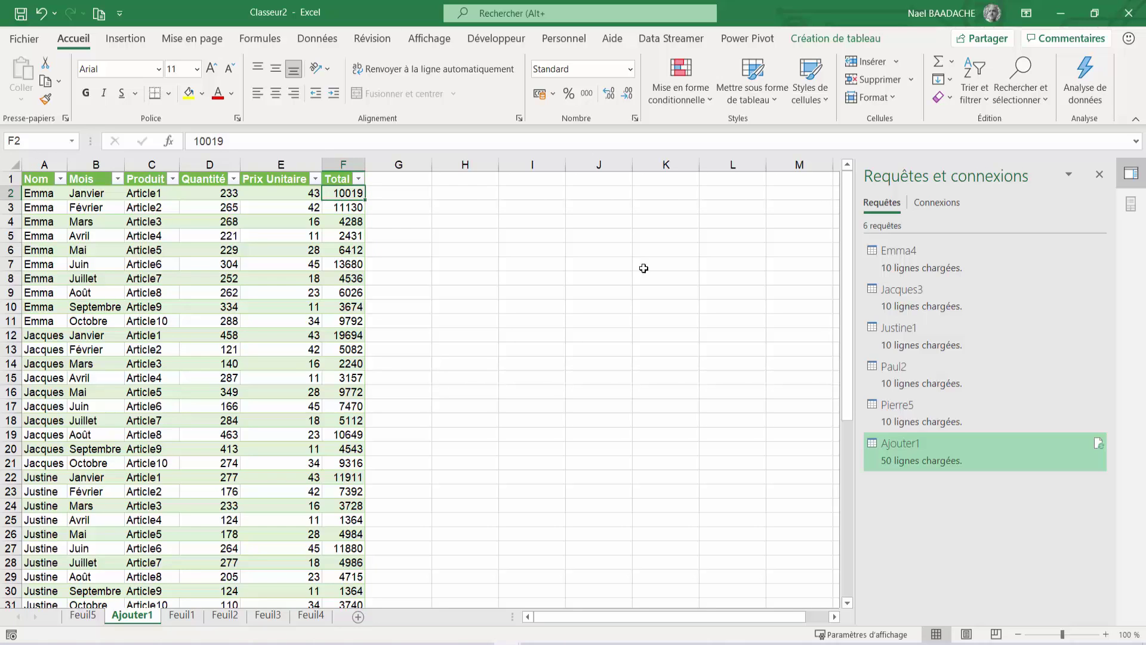
click(83, 615)
click(173, 258)
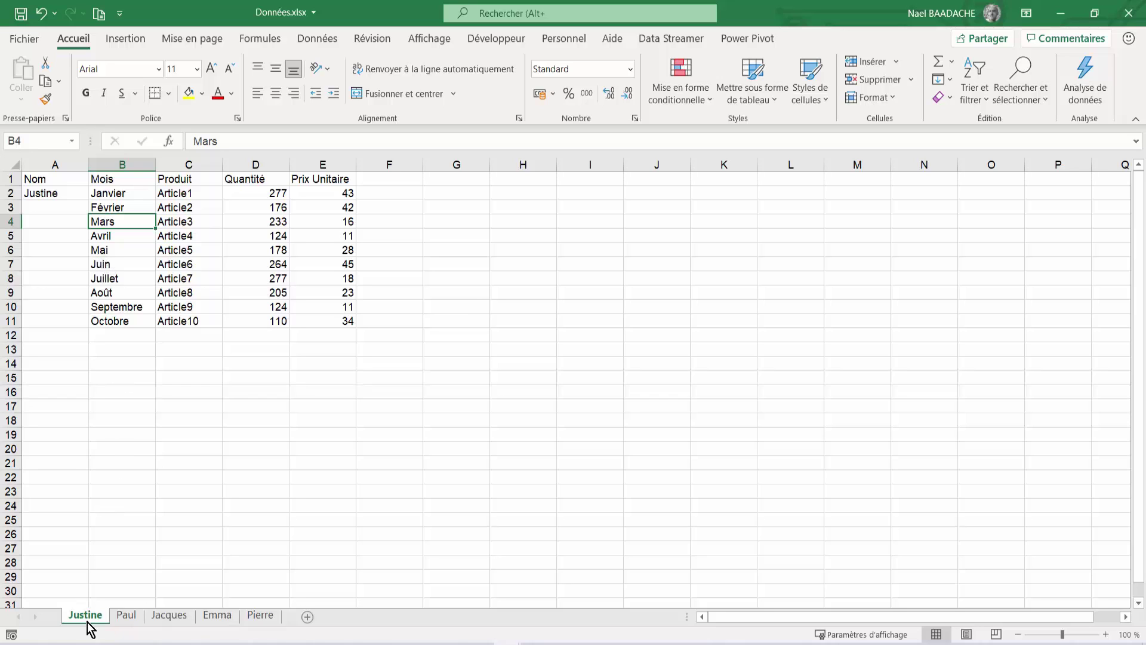
- Look through the remaining four sales sheets of Données.xlsx and return to the first sheet
click(125, 616)
click(171, 615)
click(220, 617)
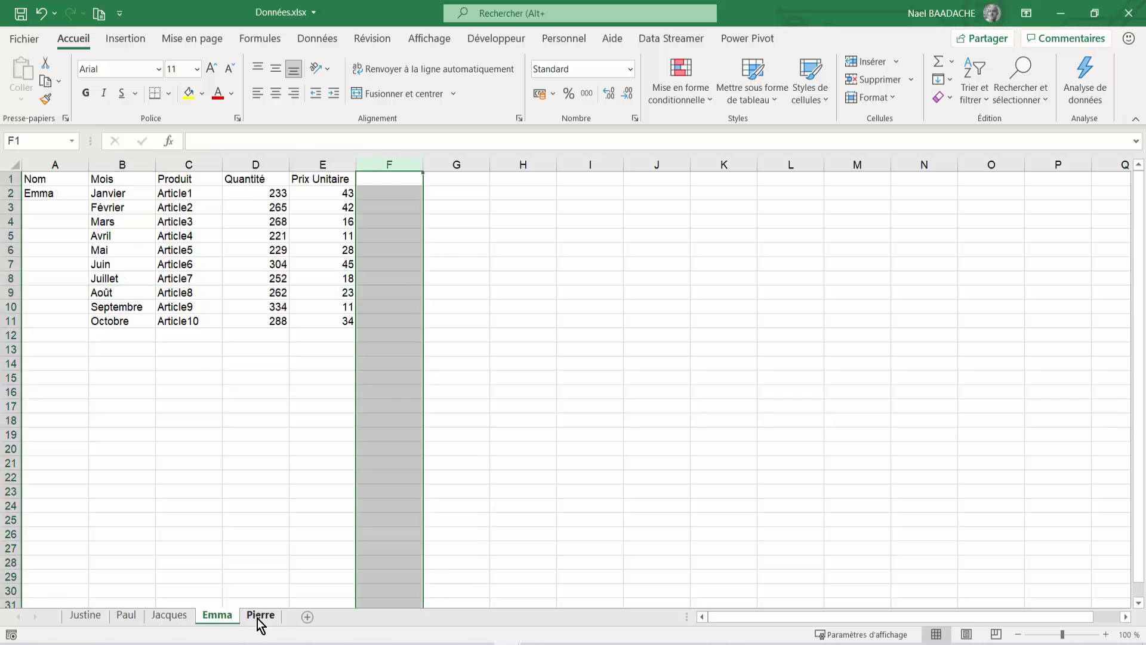
click(258, 617)
click(85, 614)
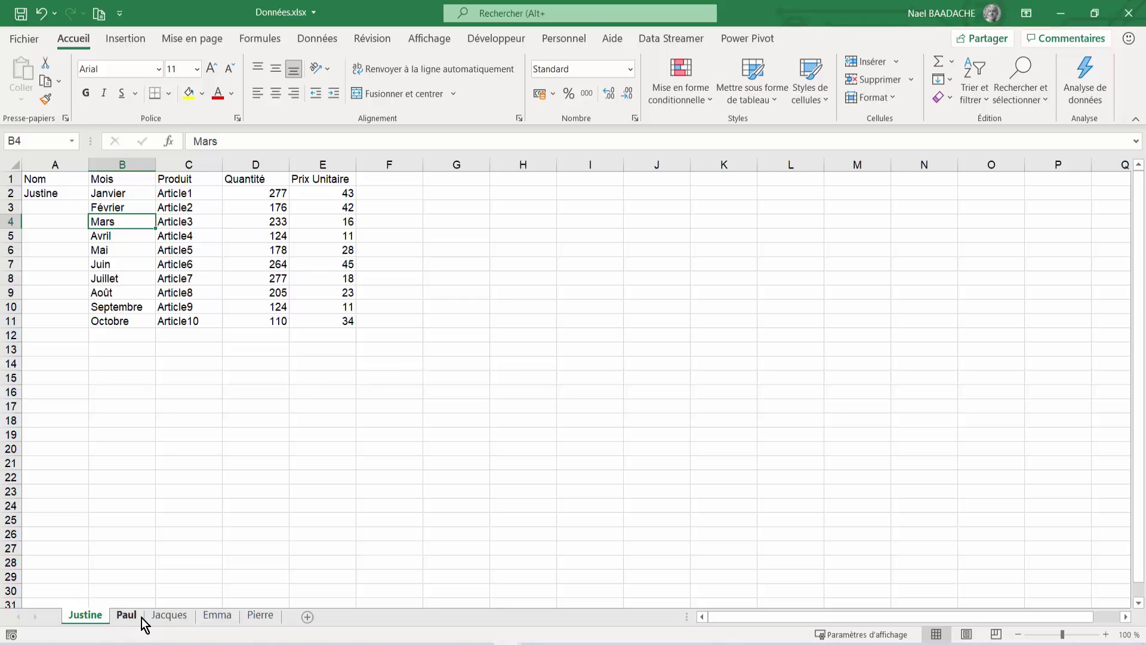
click(133, 278)
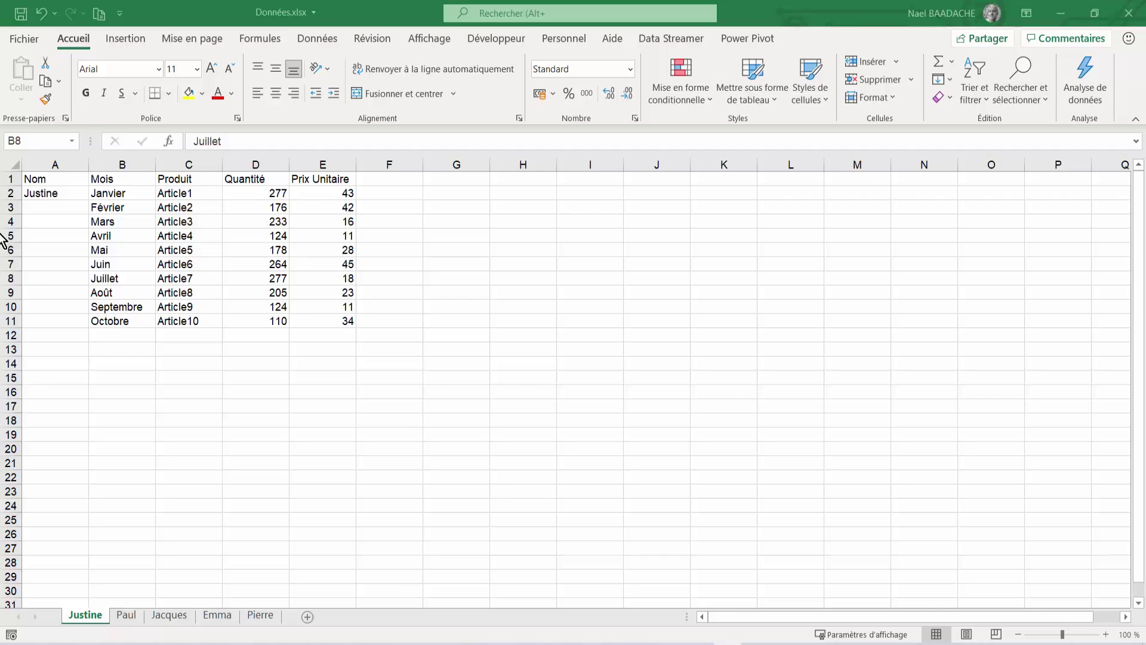
- Format range A1:E11 on the first sheet as a table with headers, using the light blue style
click(100, 234)
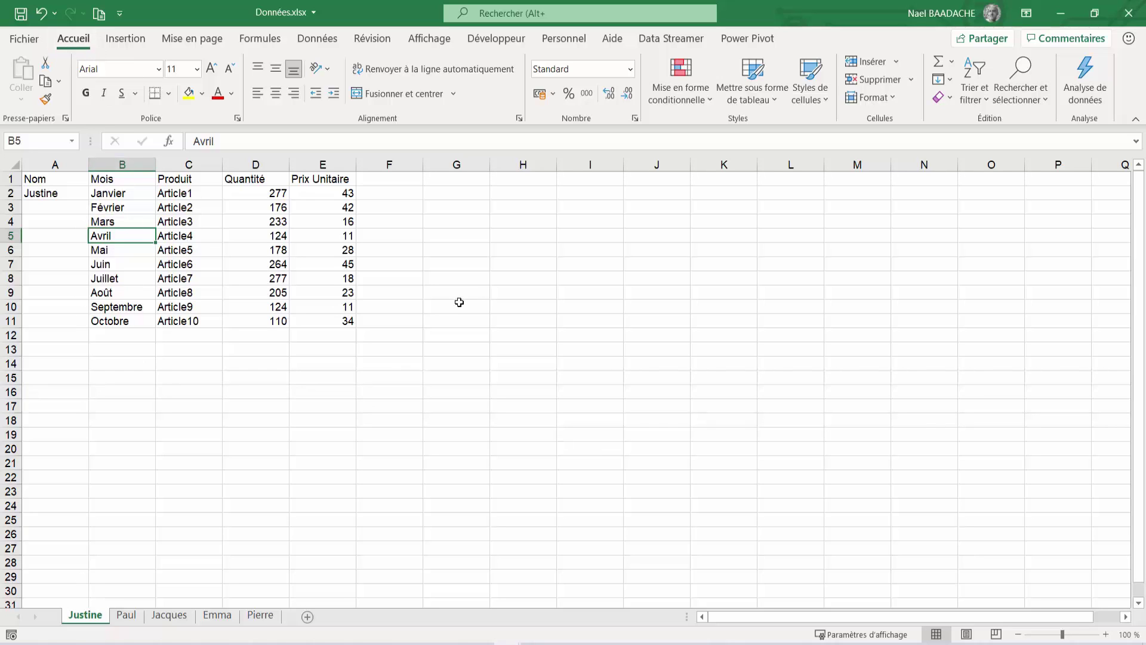
click(758, 95)
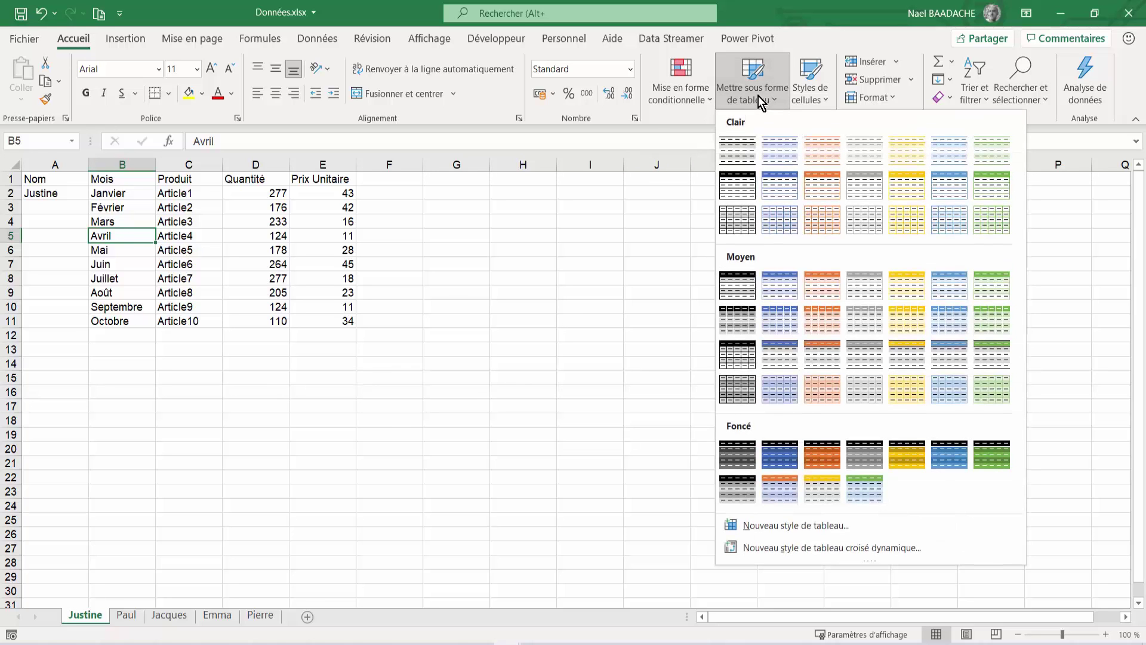
click(778, 157)
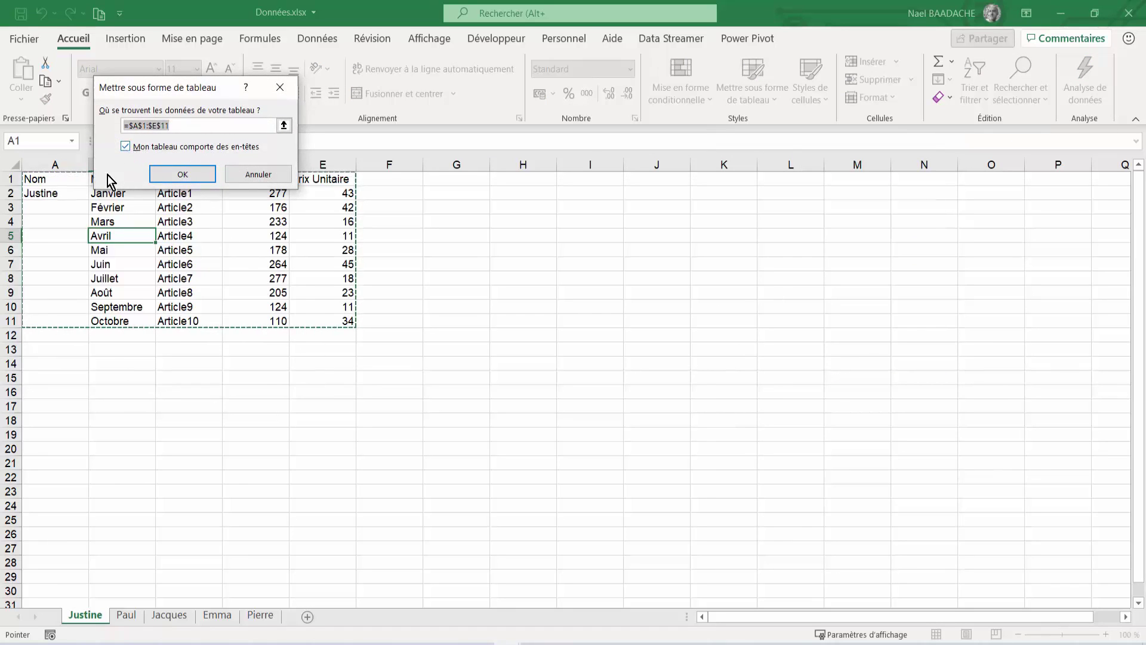
click(181, 175)
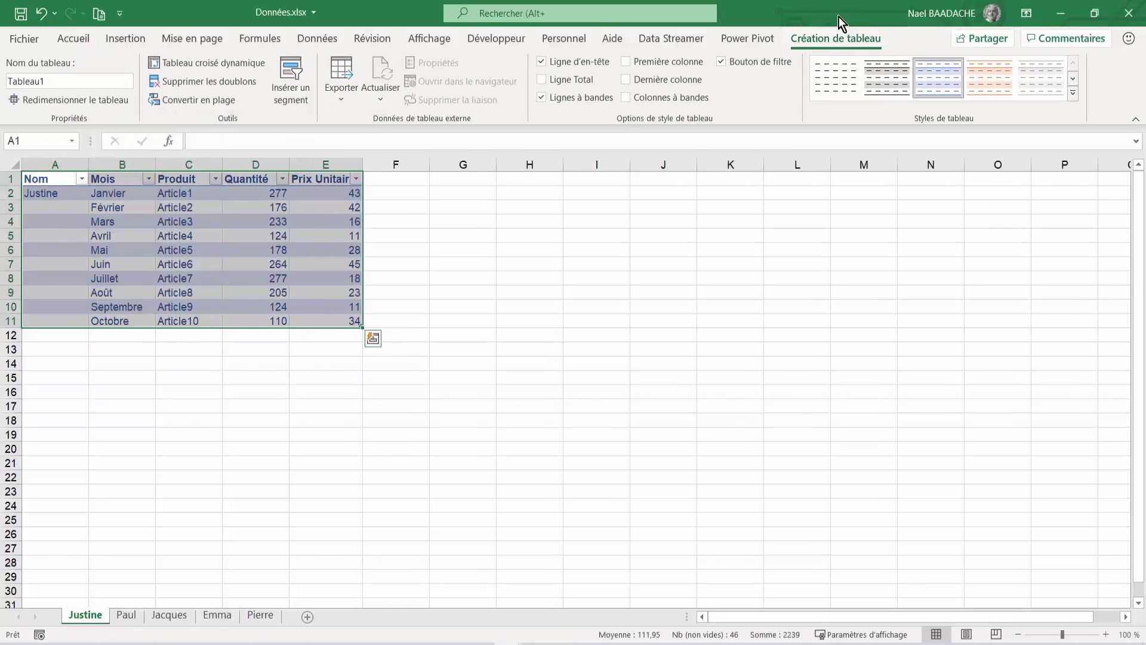
- Rename the first sheet's table to match the name of its sheet
click(71, 82)
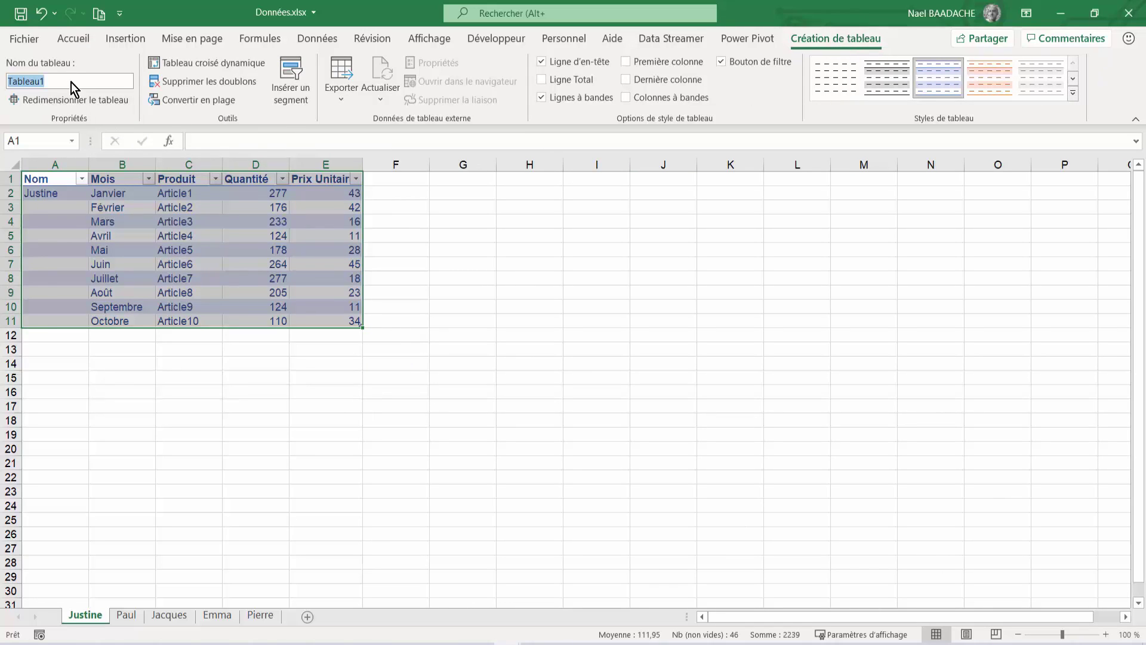
text(Justine)
key(BackSpace)
key(BackSpace)
key(BackSpace)
text(ine)
key(Return)
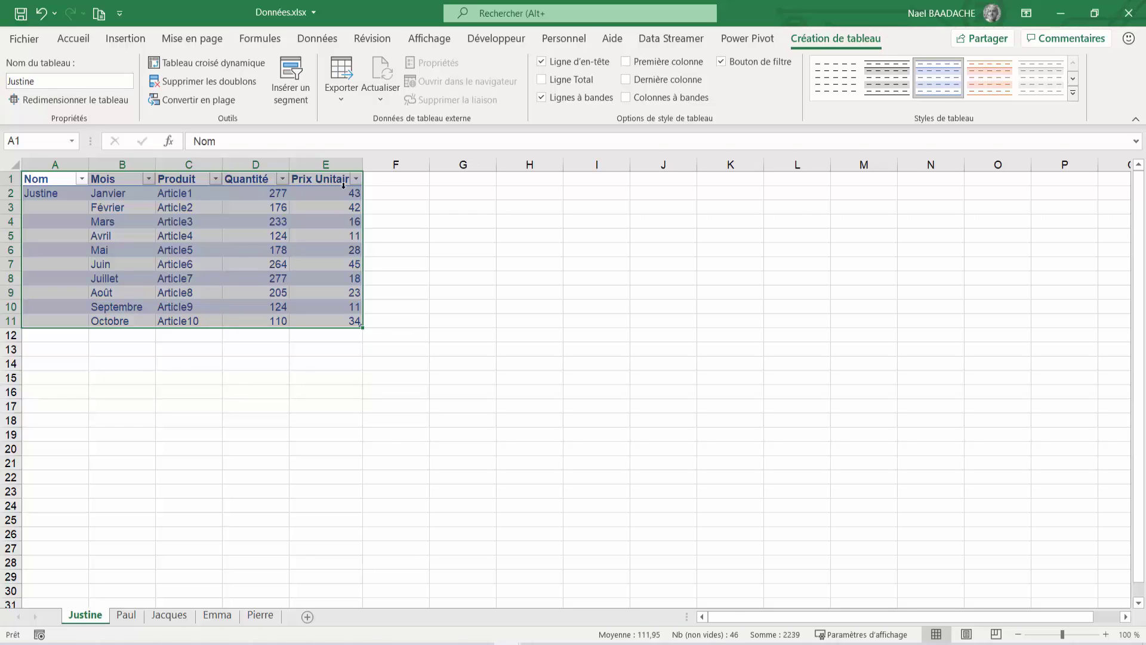
- Format range A1:E11 on the second sheet as a table with headers, using the same light blue style
click(127, 615)
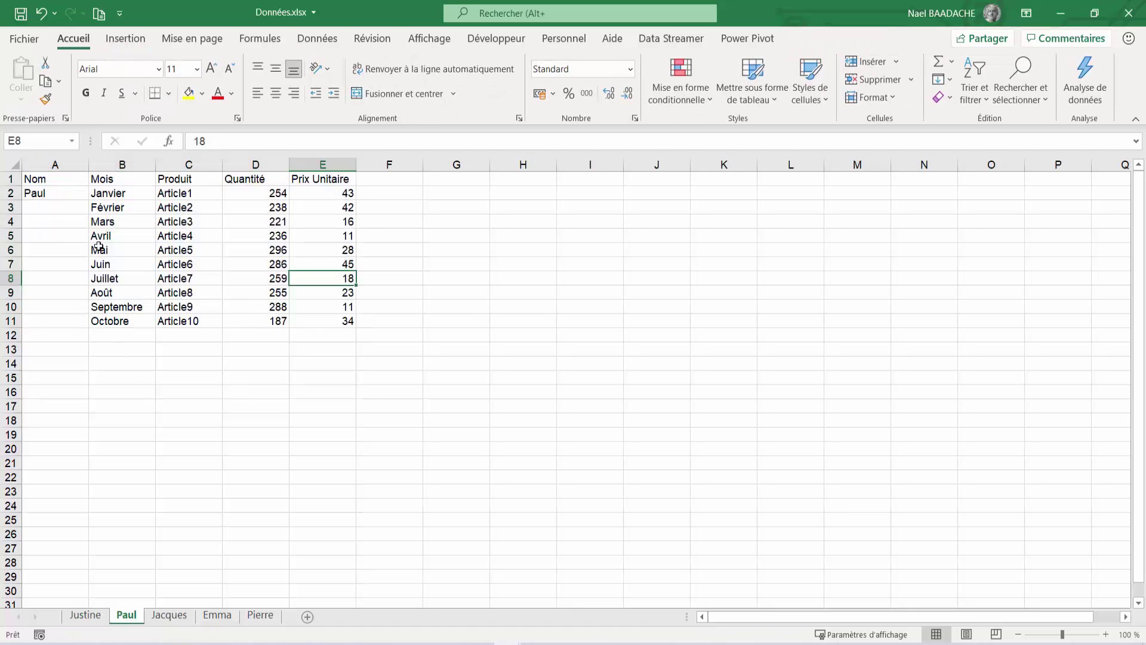
click(98, 247)
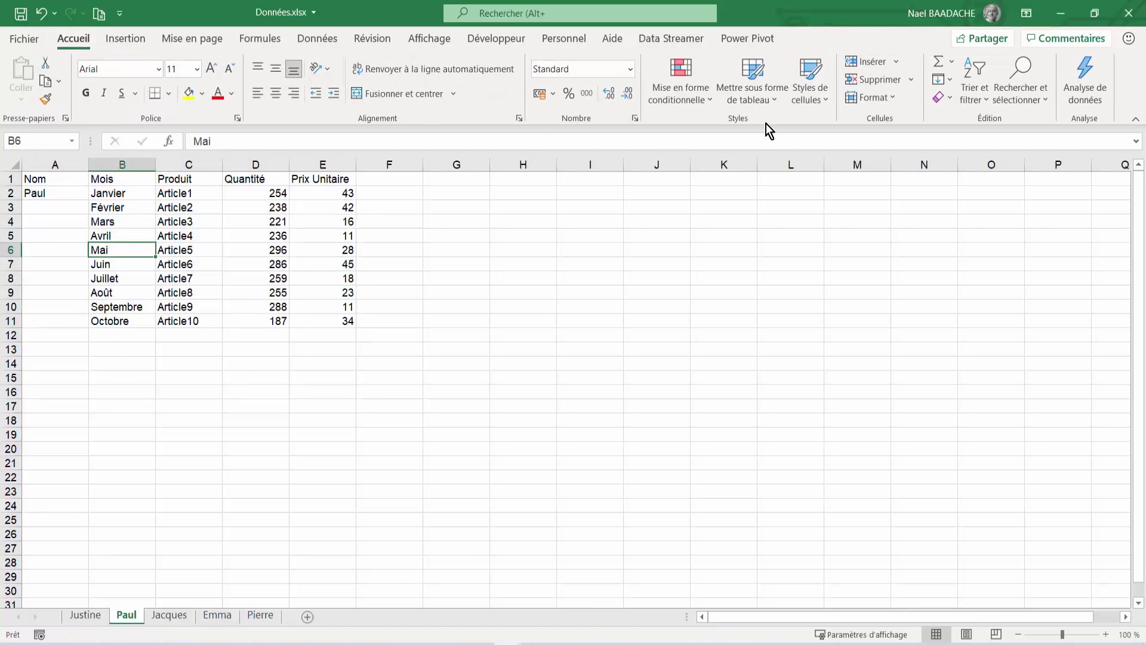
click(758, 105)
click(794, 153)
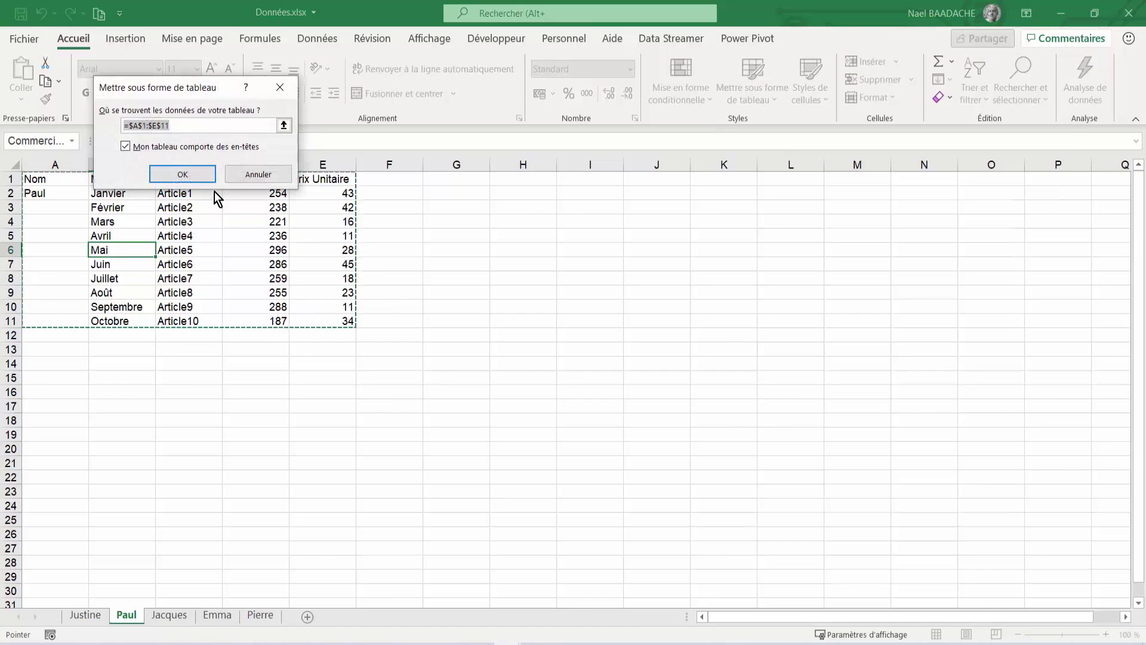
click(180, 177)
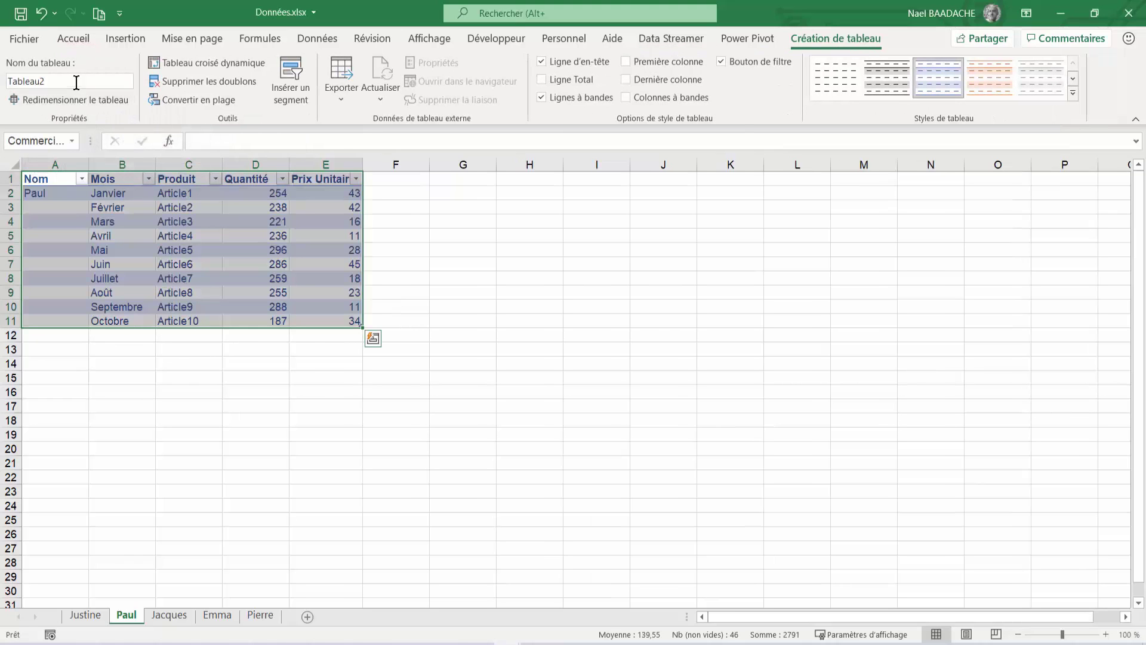
- Rename the second sheet's table to match the name of its sheet
click(87, 80)
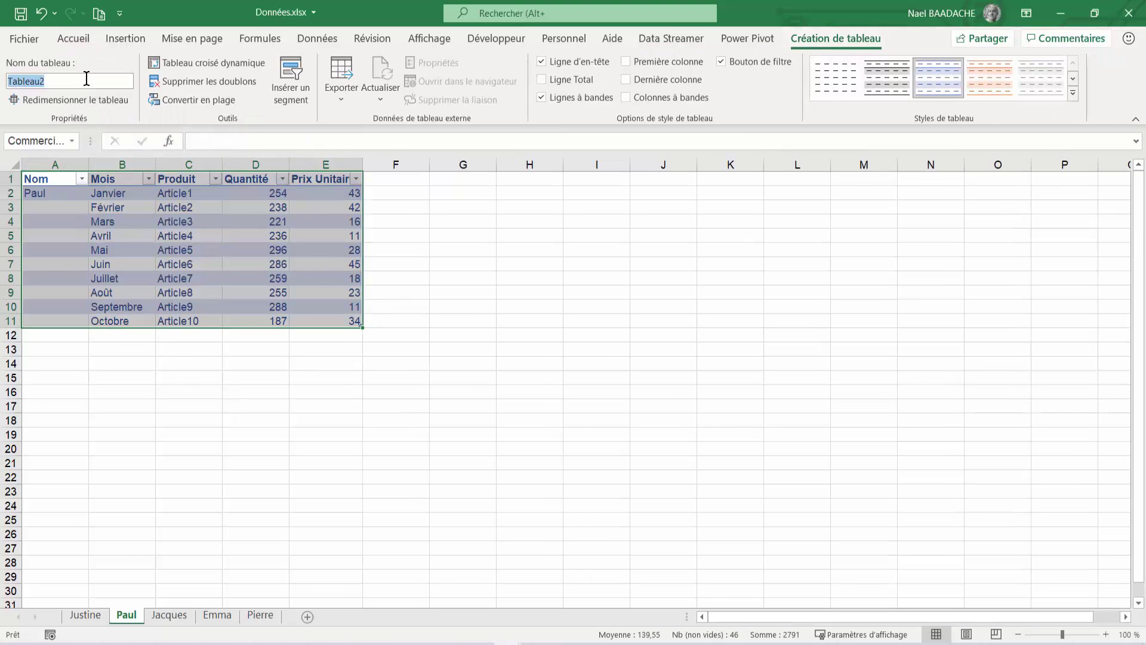
text(Paul)
key(Return)
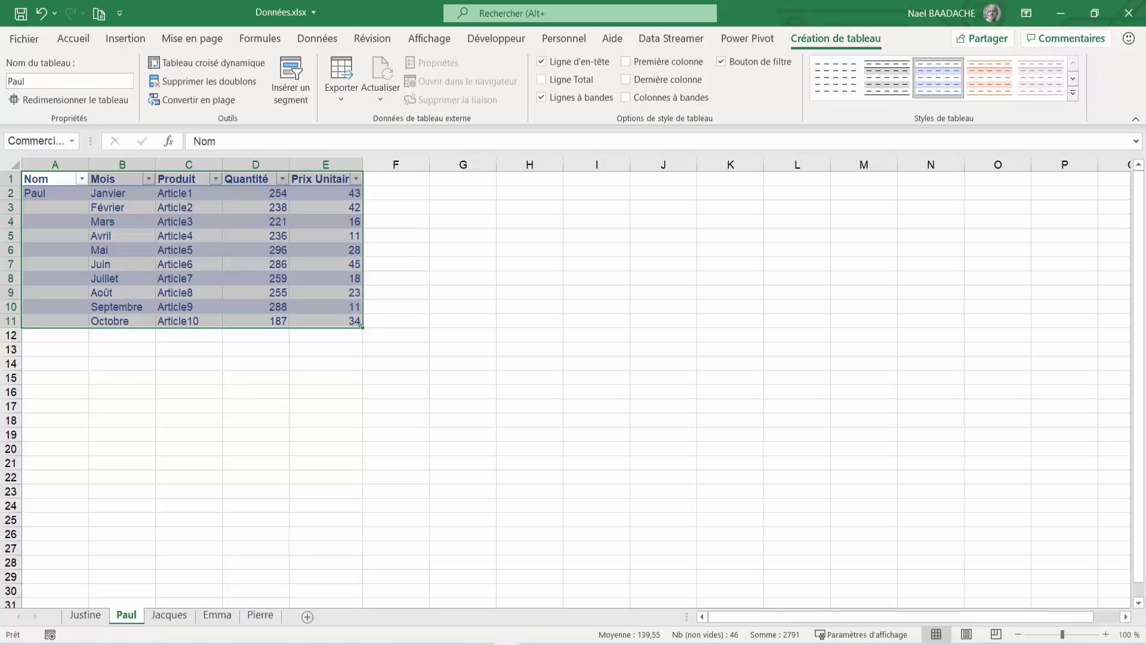
- Format range A1:E11 on the third sheet as a table with headers, using the same light blue style
click(170, 616)
key(Up)
key(Up)
key(Up)
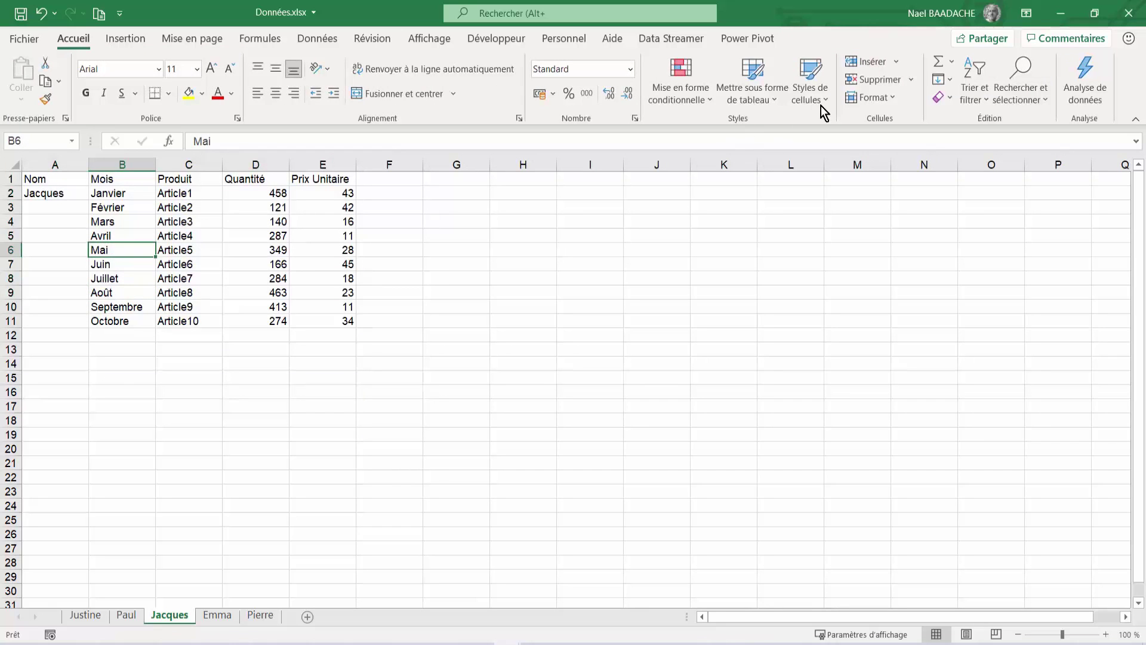
click(775, 102)
click(797, 166)
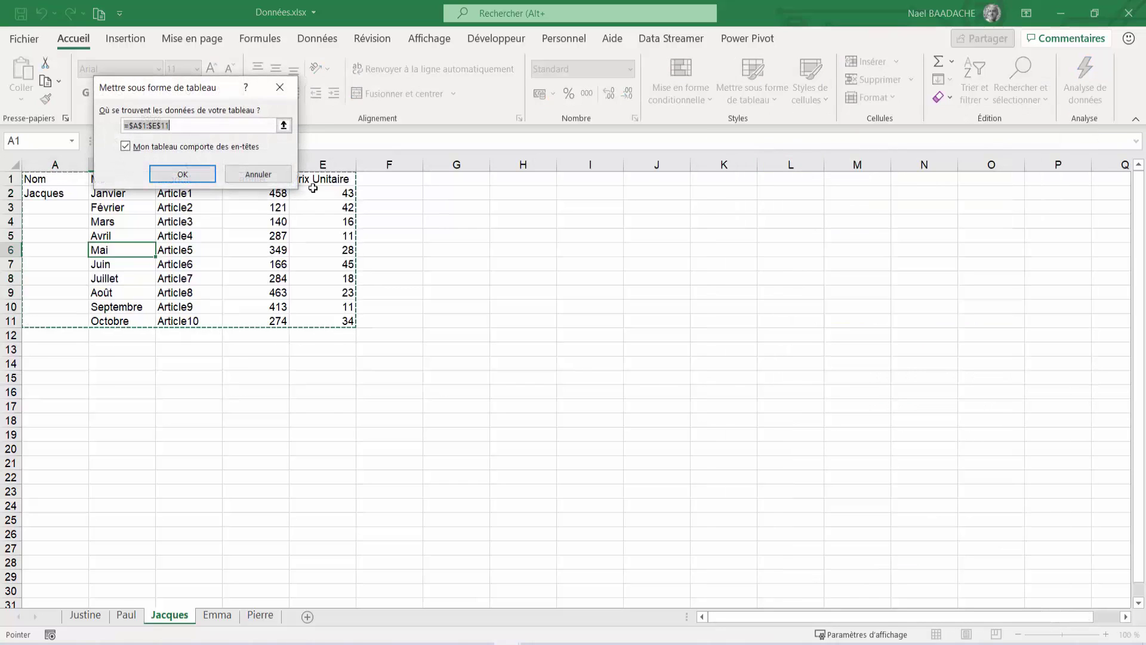
click(182, 174)
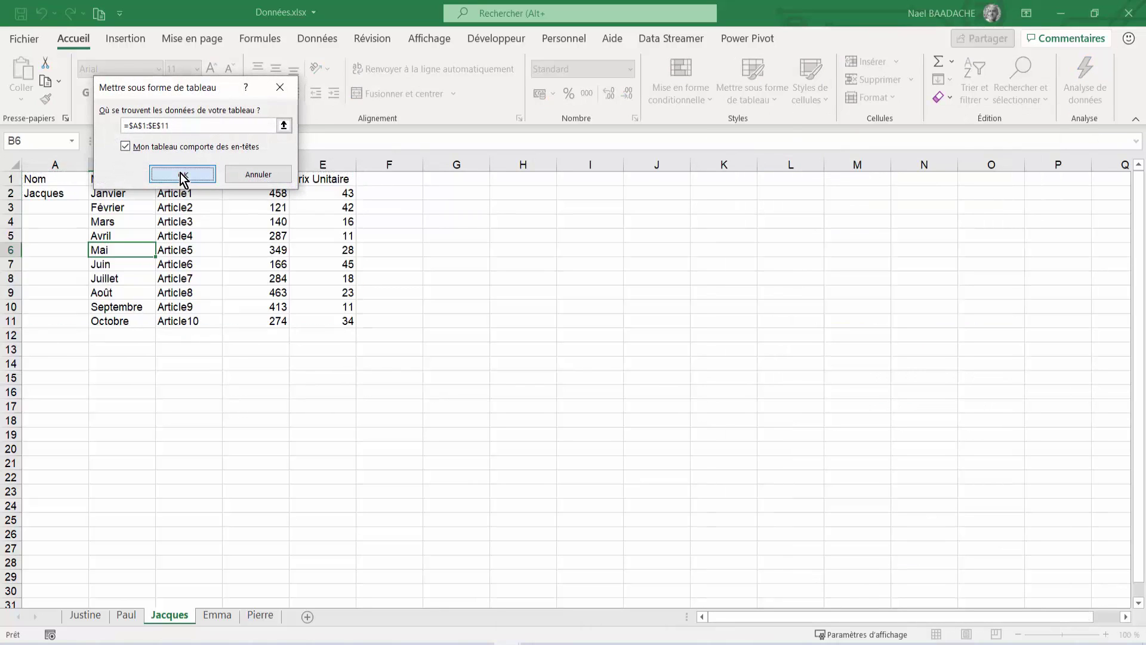
- Rename the third sheet's table to match the name of its sheet
click(75, 76)
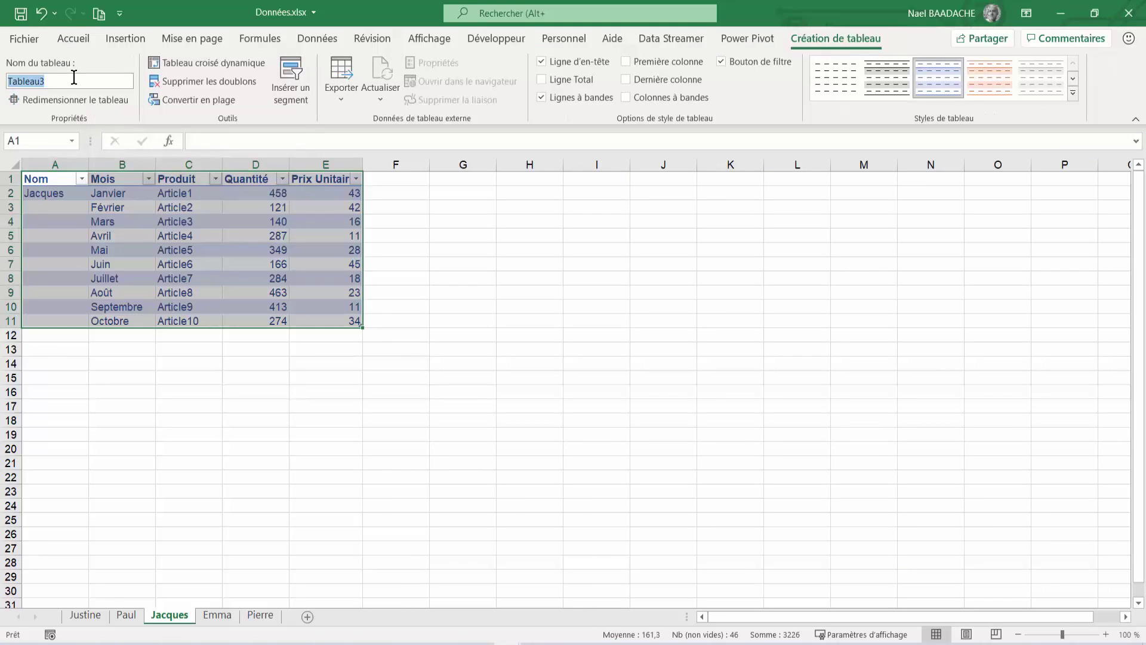
text(Jacques)
key(Return)
- Format range A1:E11 on the fourth sheet as a table with headers, using the same light blue style
click(223, 619)
click(152, 292)
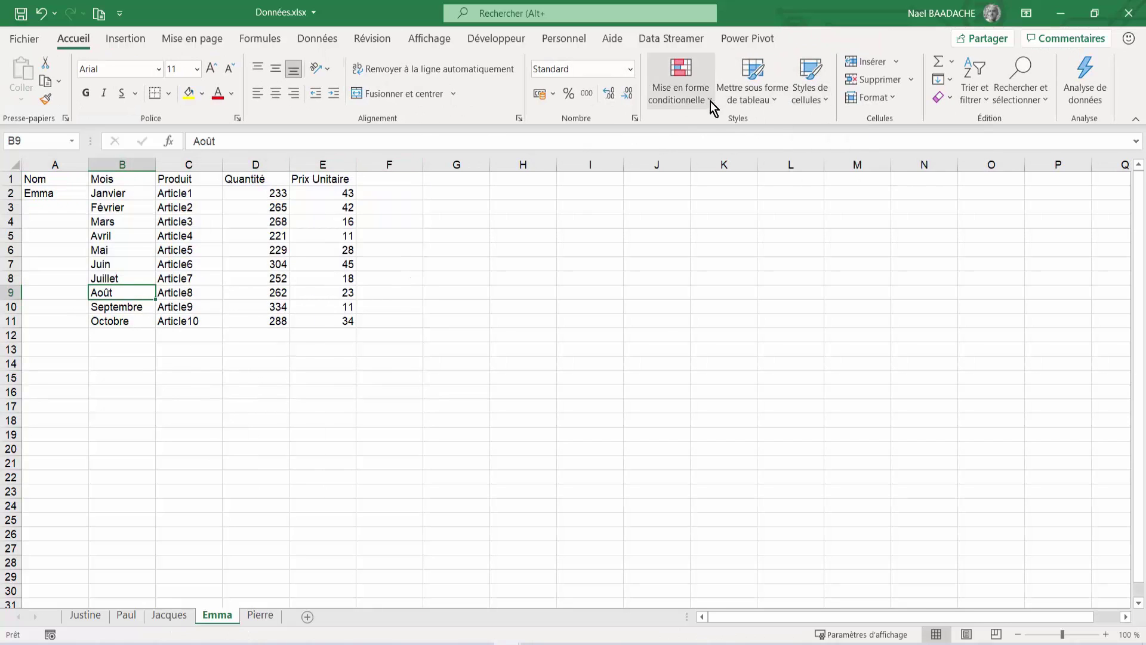
click(772, 103)
key(Escape)
key(ctrl+t)
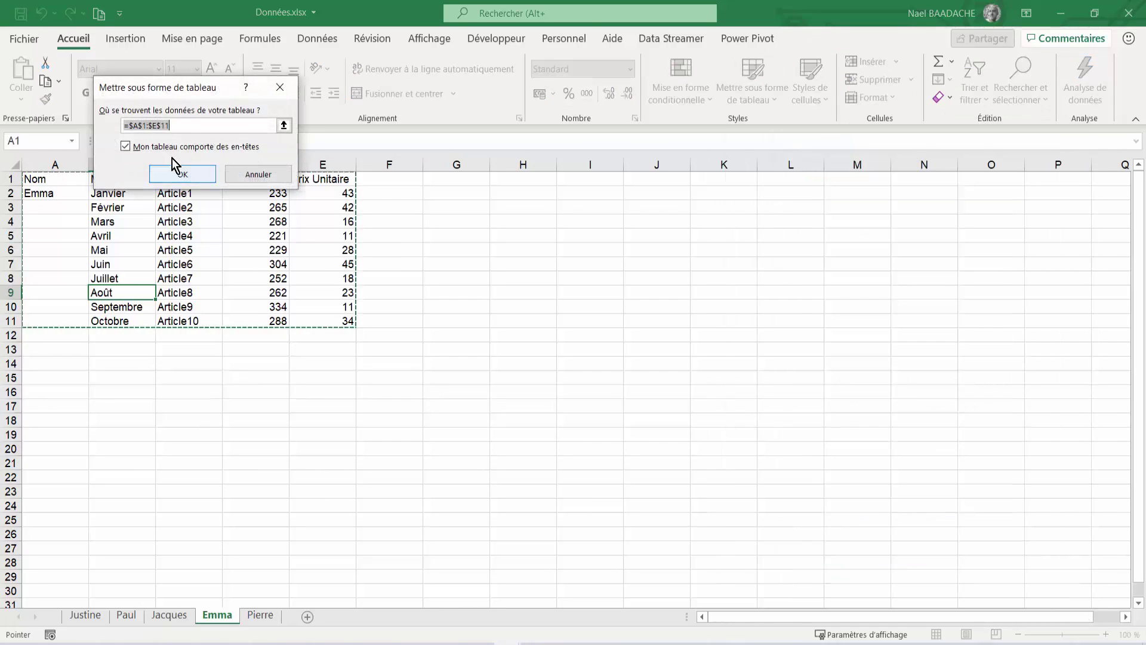
click(178, 243)
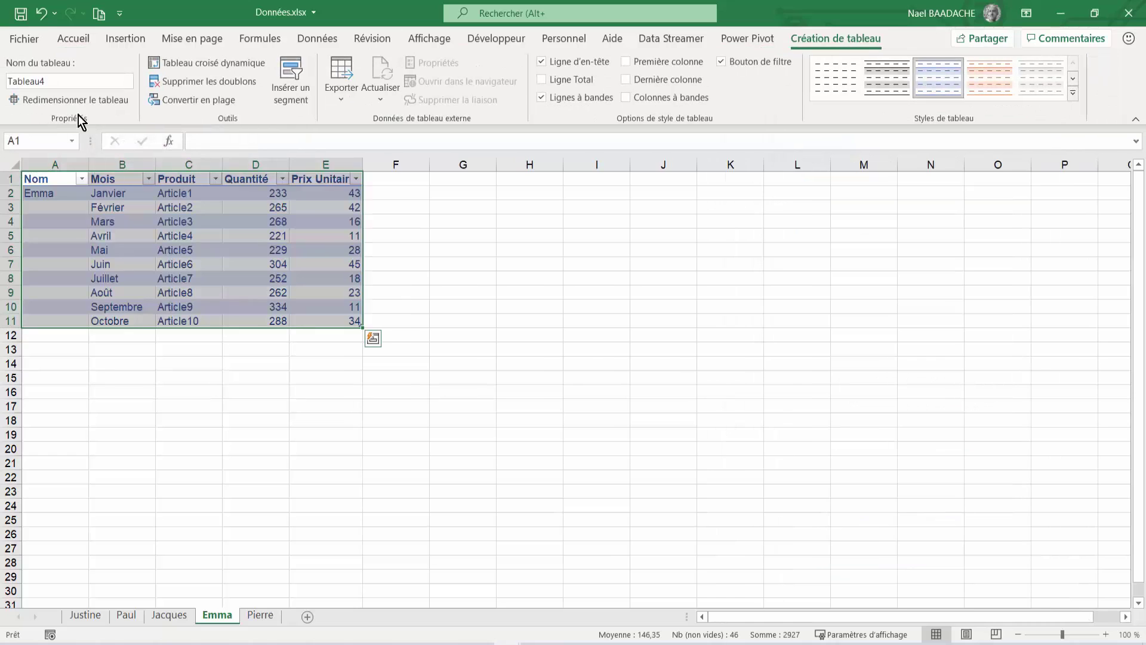
- Rename the fourth sheet's table to match the name of its sheet
click(88, 79)
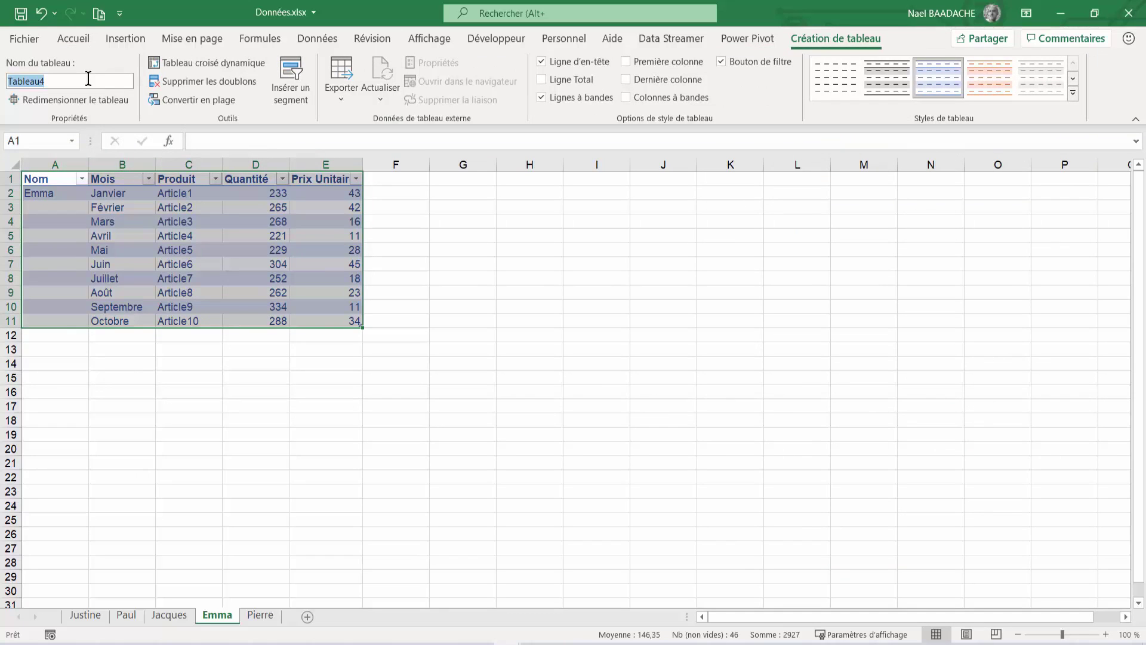
text(Emma)
key(Return)
- Format range A1:F11 on the fifth sheet as a table with headers, using the same light blue style
click(262, 618)
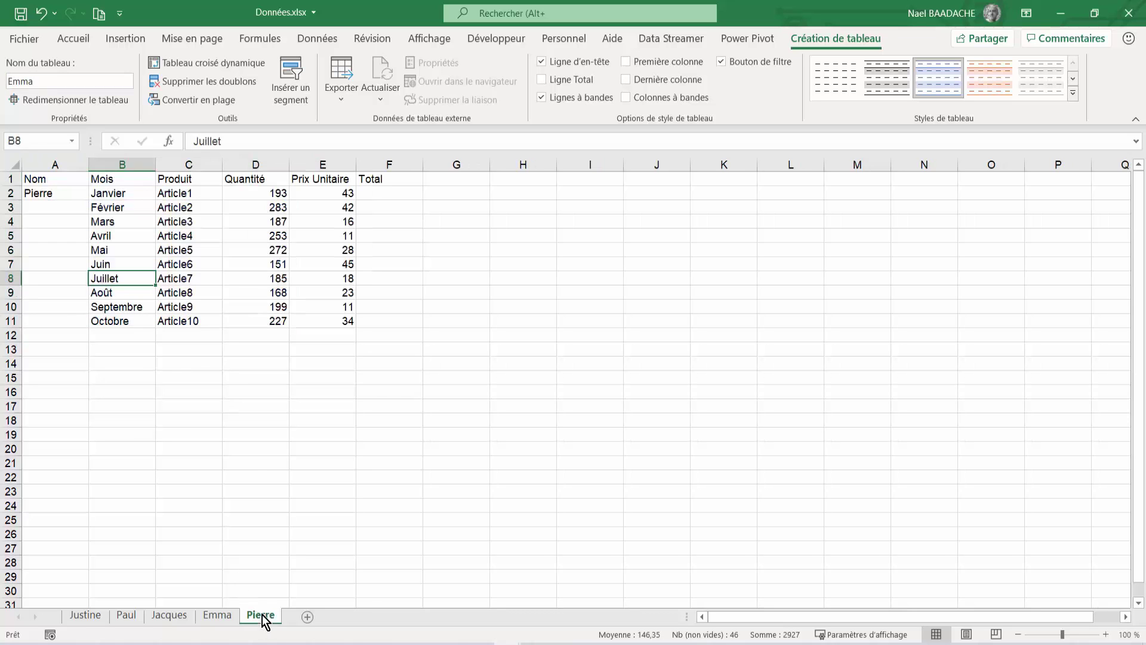
click(143, 262)
click(753, 95)
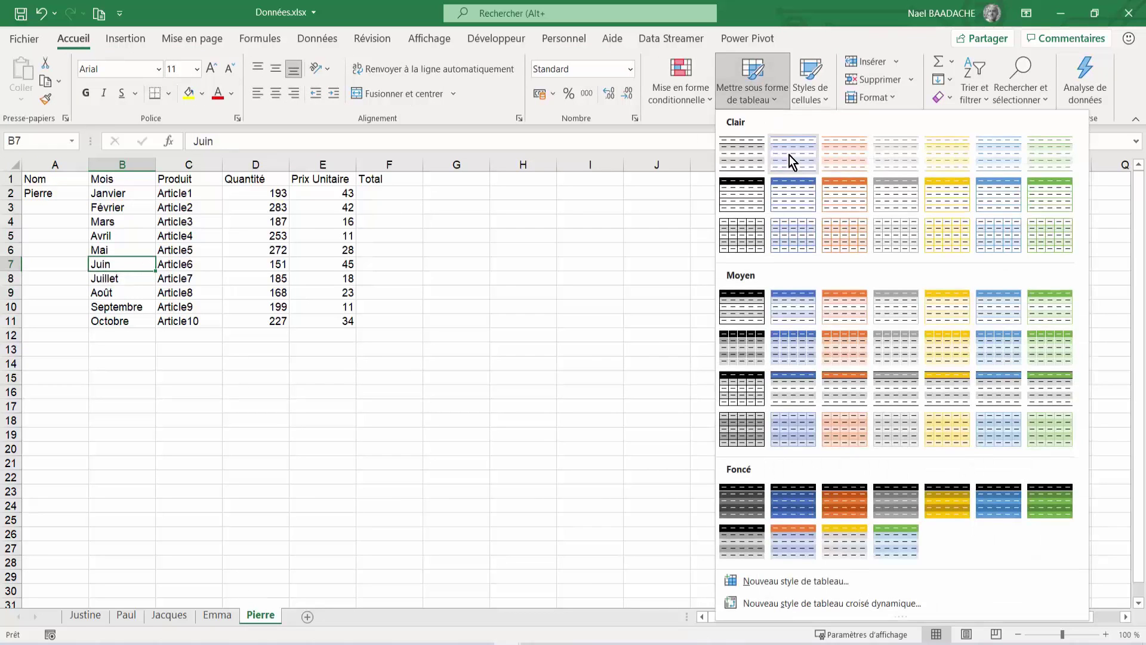
click(791, 161)
click(190, 175)
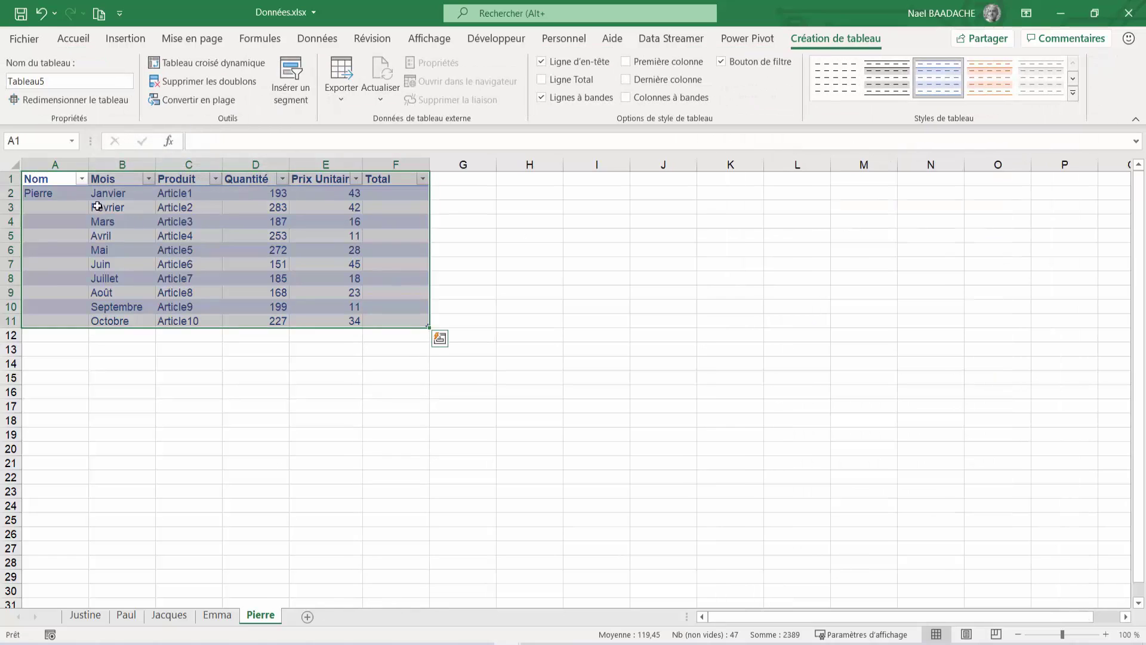
- Rename the fifth sheet's table to match the name of its sheet
click(75, 81)
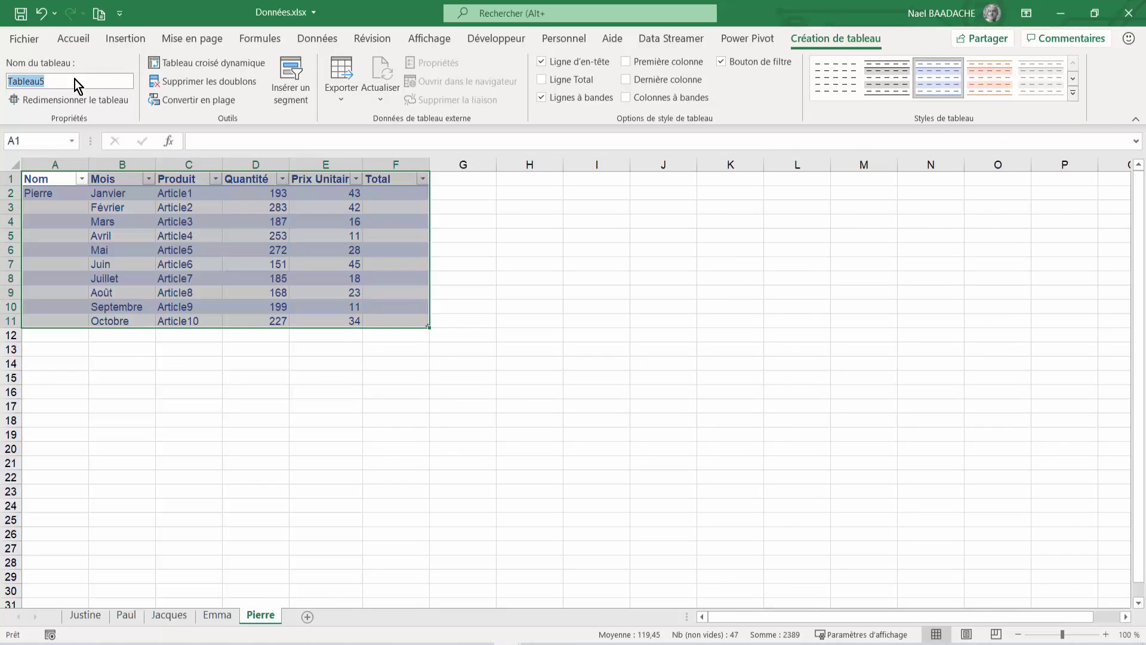
text(Pierre)
key(Return)
click(120, 235)
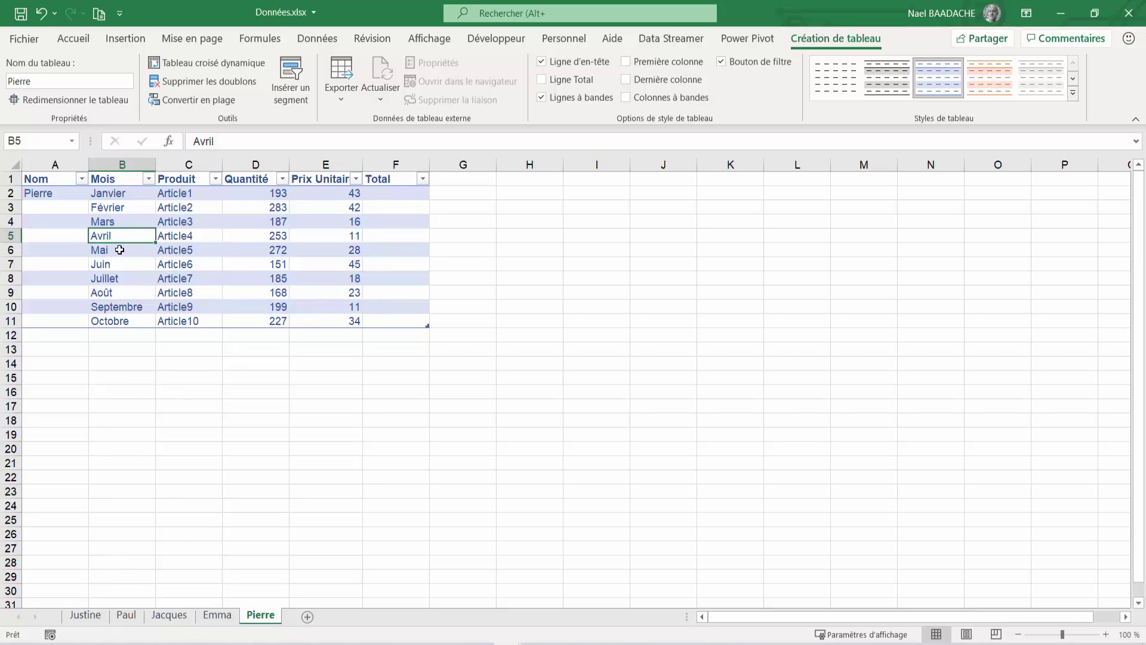
- Create a blank workbook and connect it to Données.xlsx on the desktop as a workbook data source
click(325, 42)
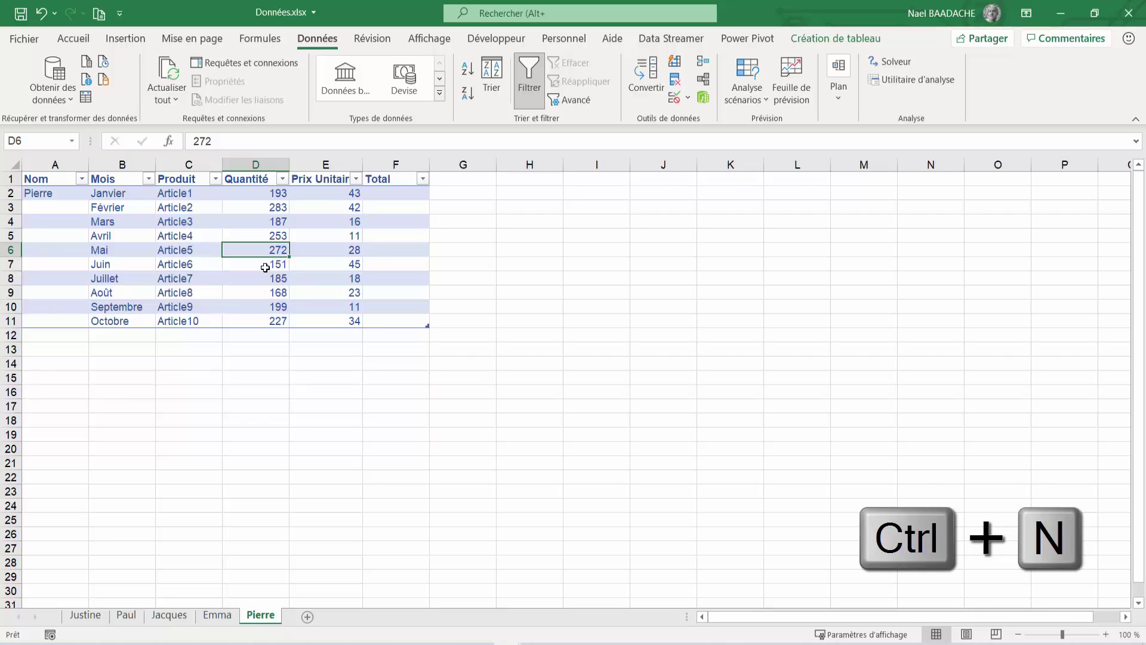
key(ctrl+n)
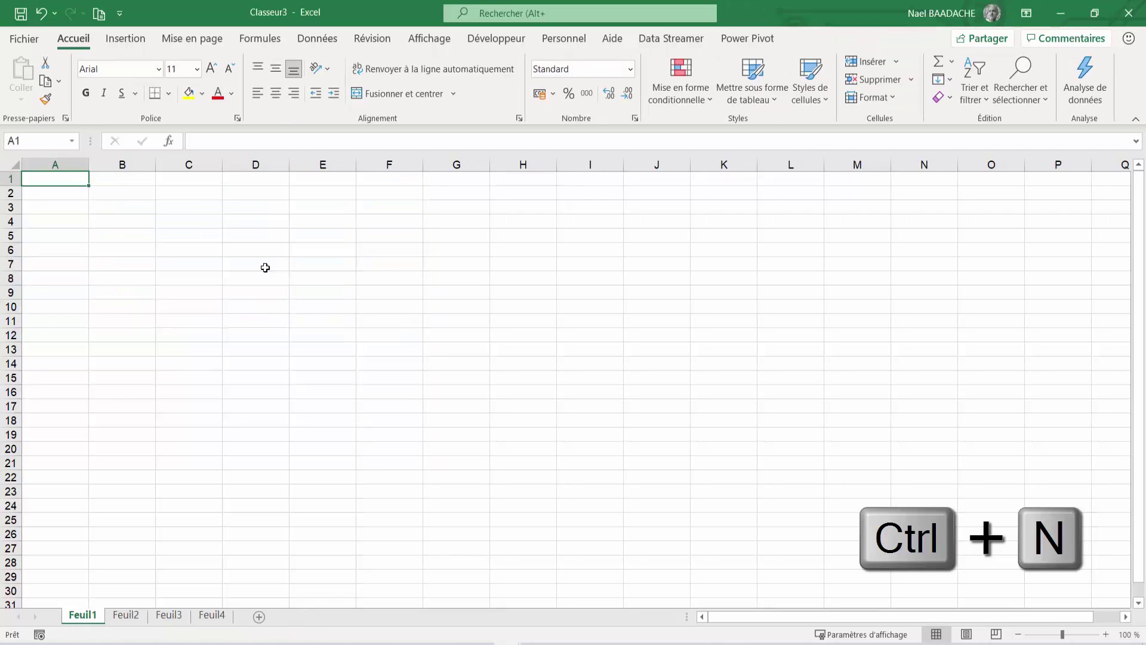
click(318, 39)
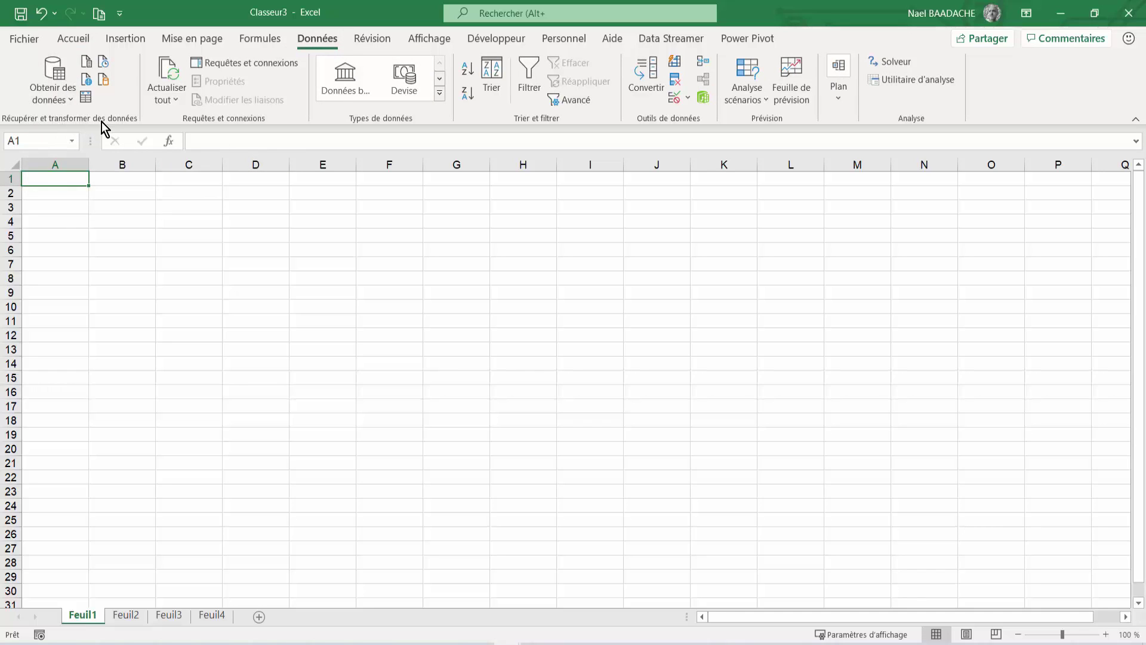
click(61, 103)
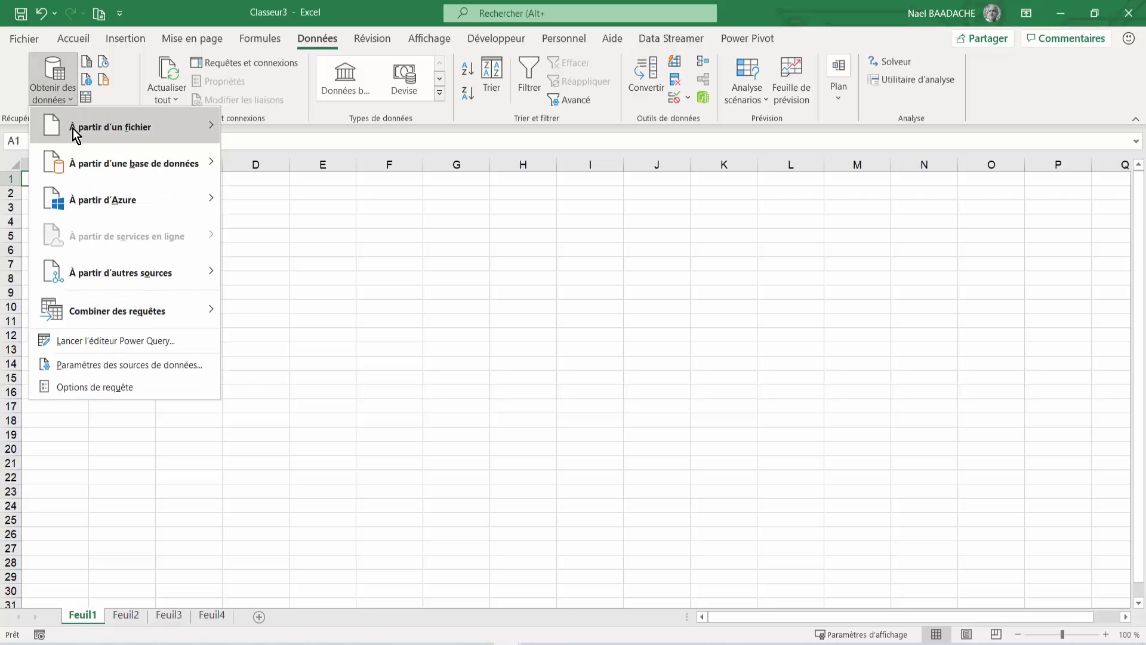
mouse_move(74, 132)
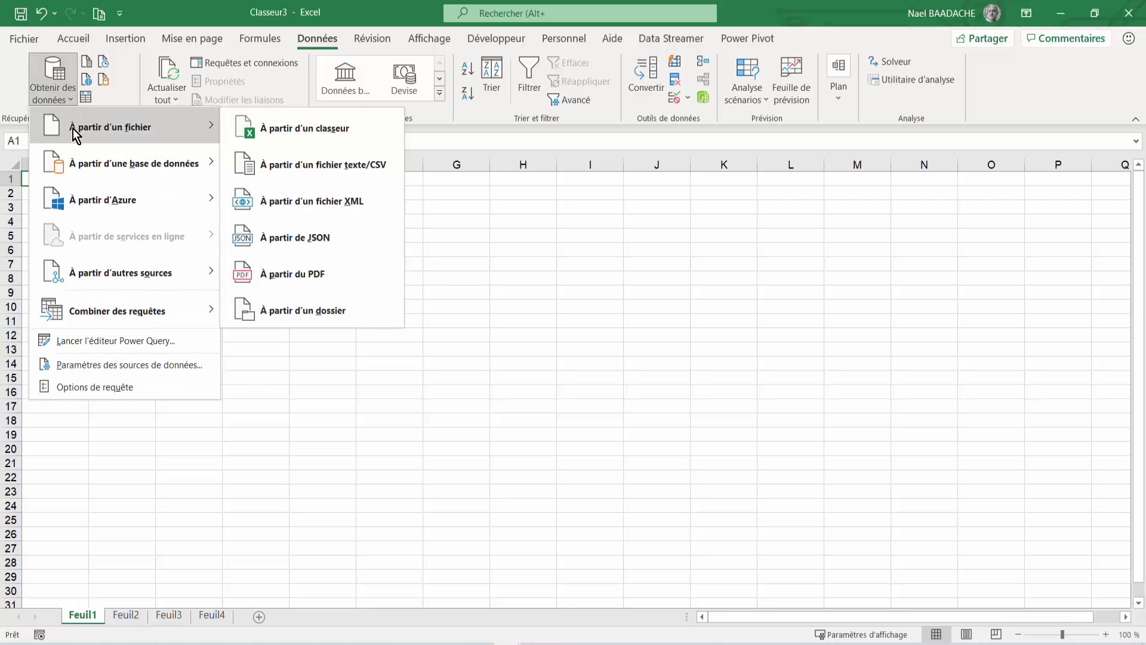
click(285, 131)
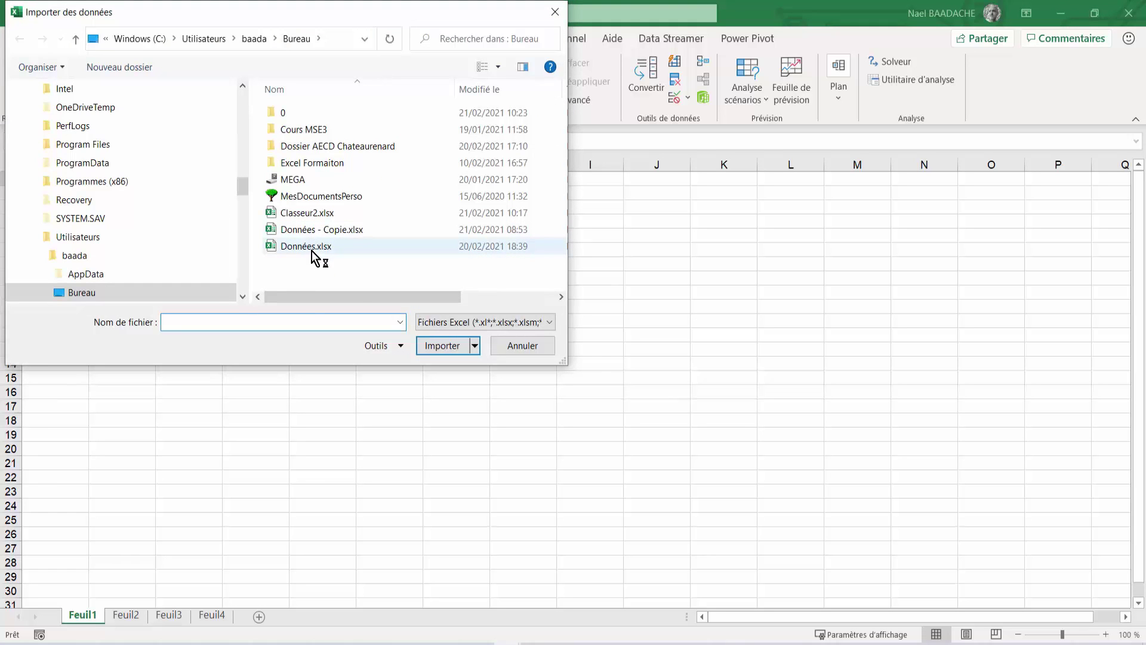
double_click(311, 247)
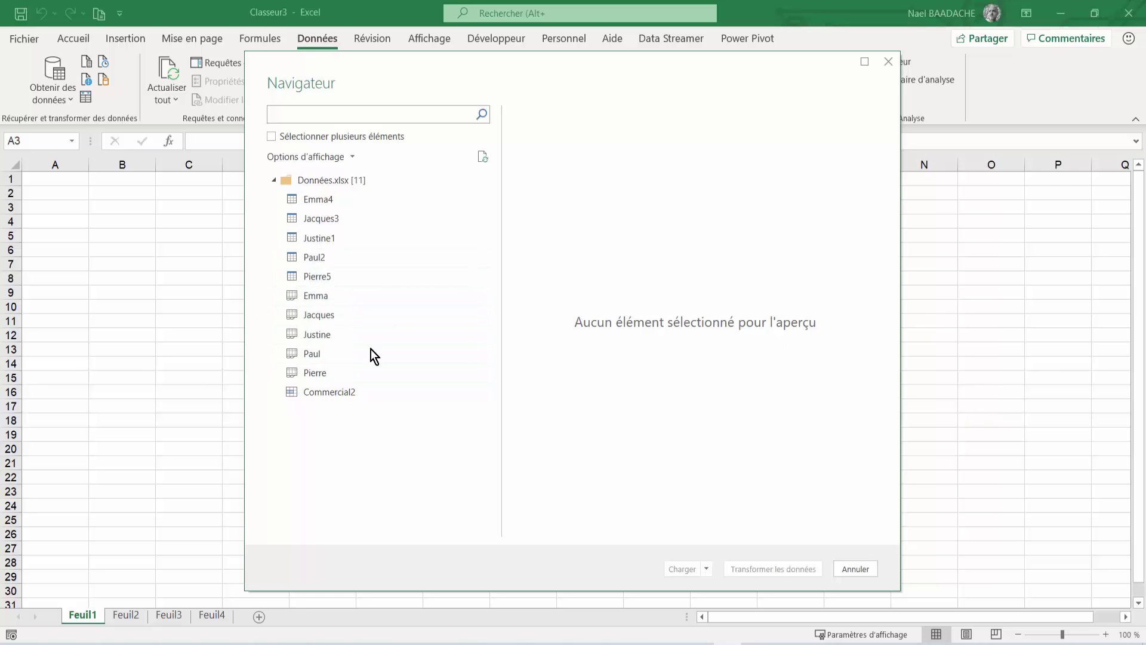
- Select the five salesperson tables of Données.xlsx, not the plain sheets, and load them as queries
click(271, 137)
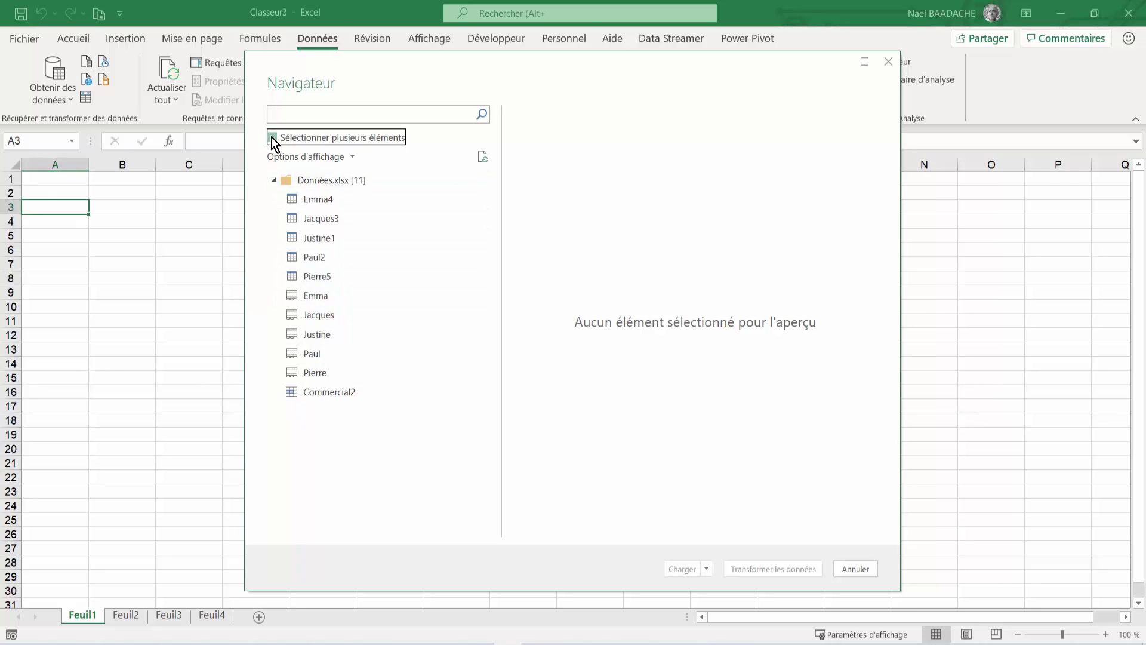
click(291, 201)
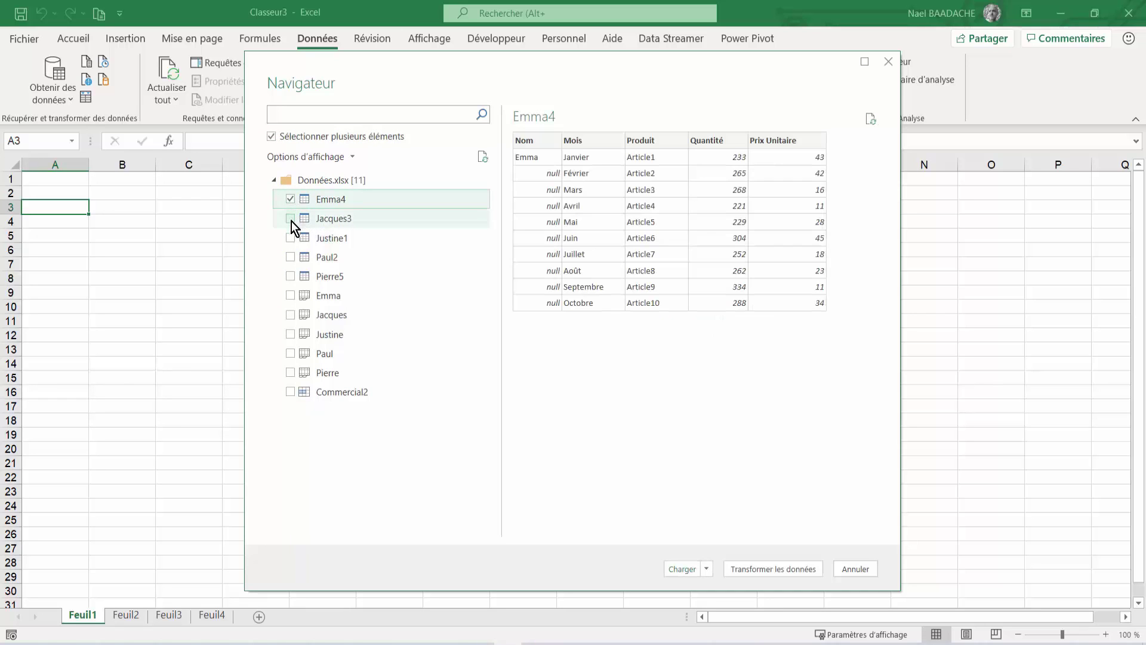
click(291, 220)
click(291, 239)
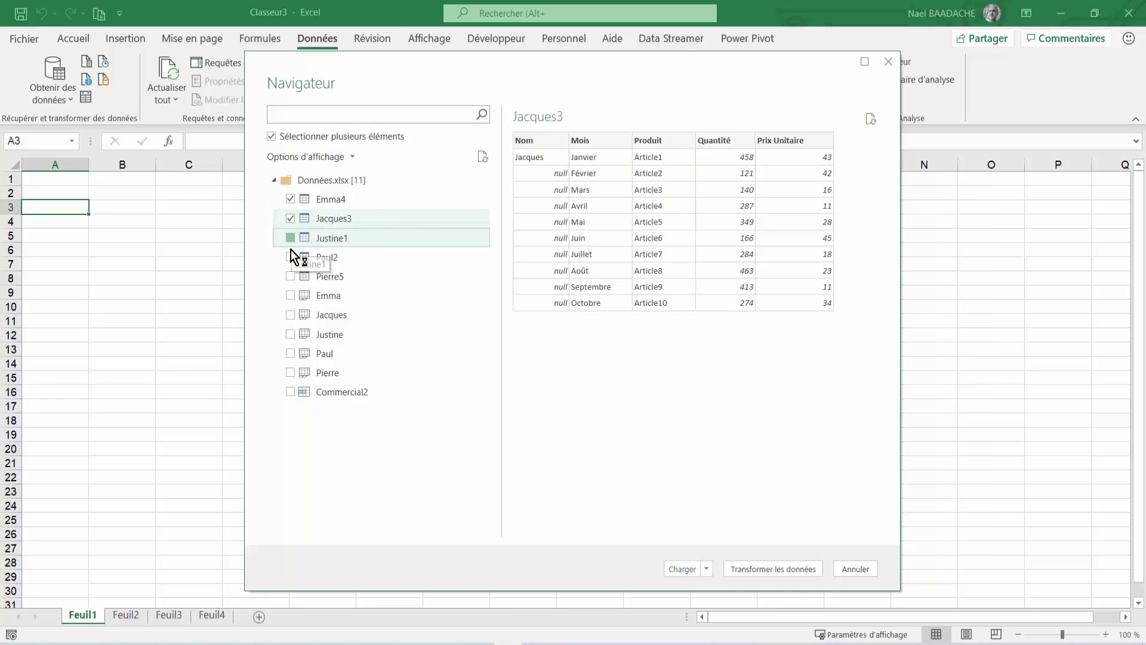
click(293, 259)
click(290, 277)
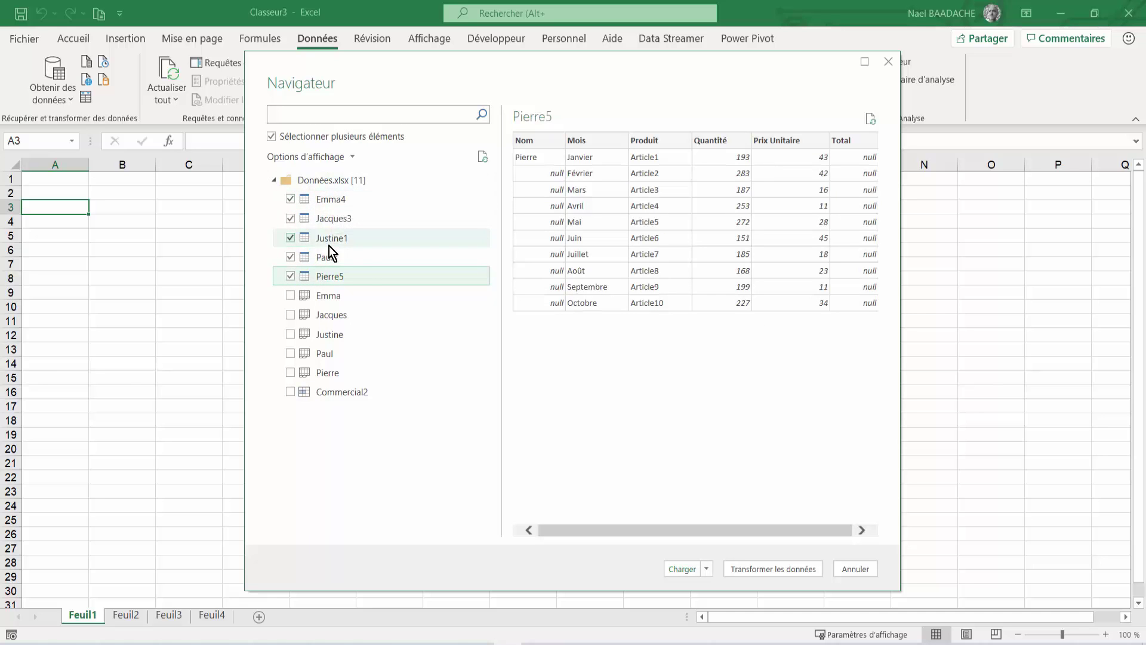
click(688, 569)
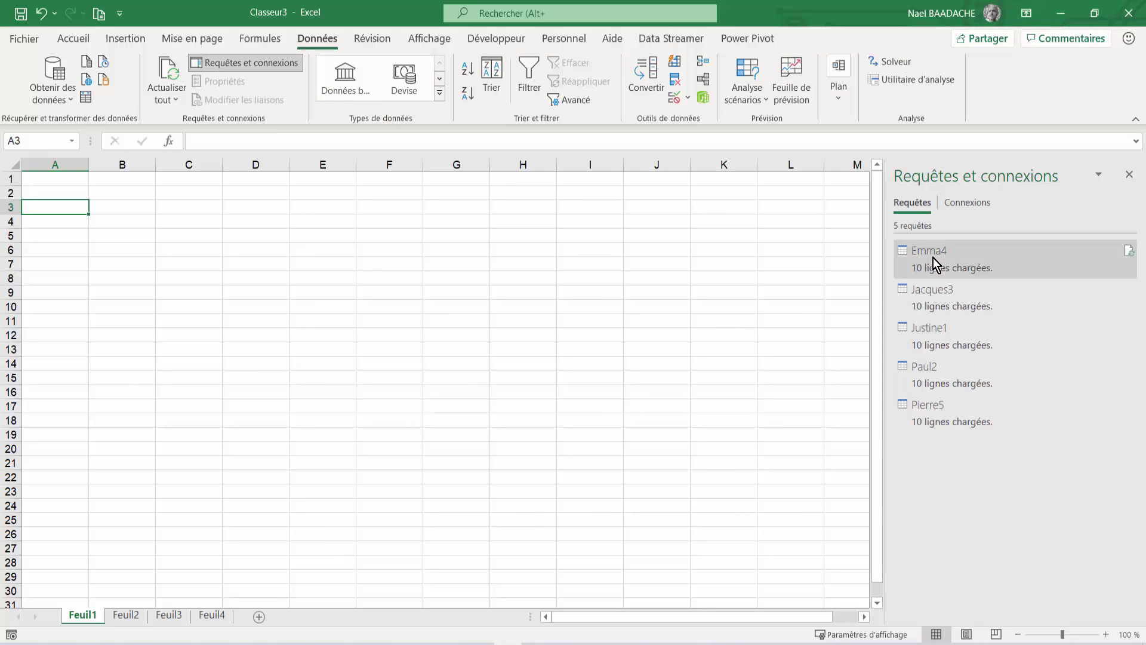
- Preview the contents of the last two loaded salesperson queries
mouse_move(932, 397)
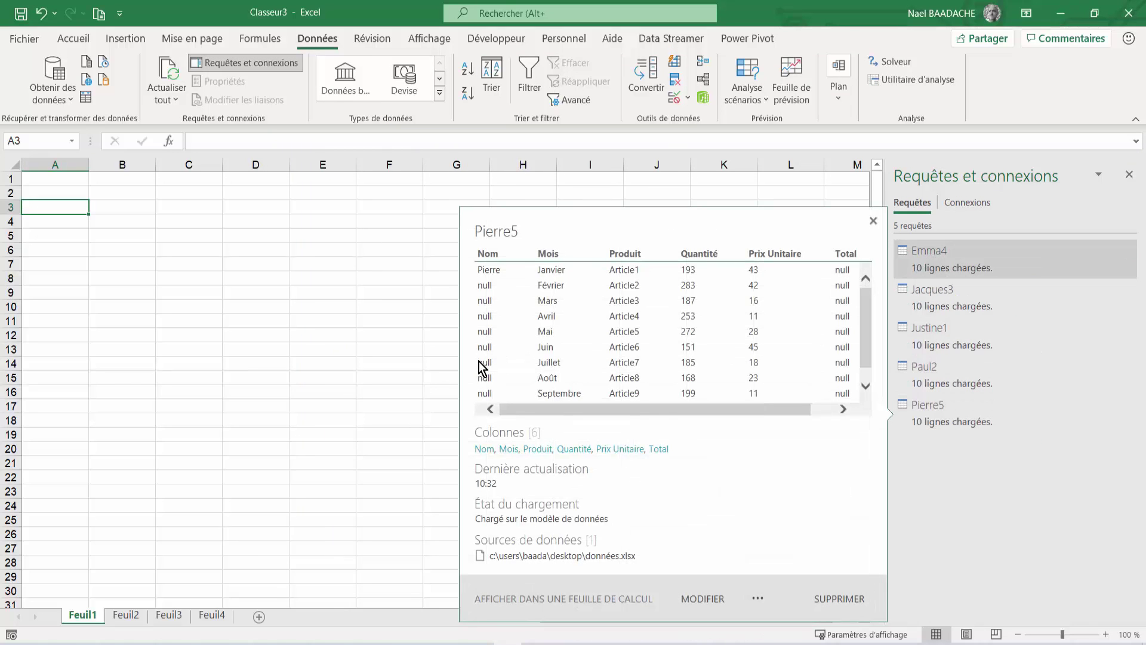
click(210, 314)
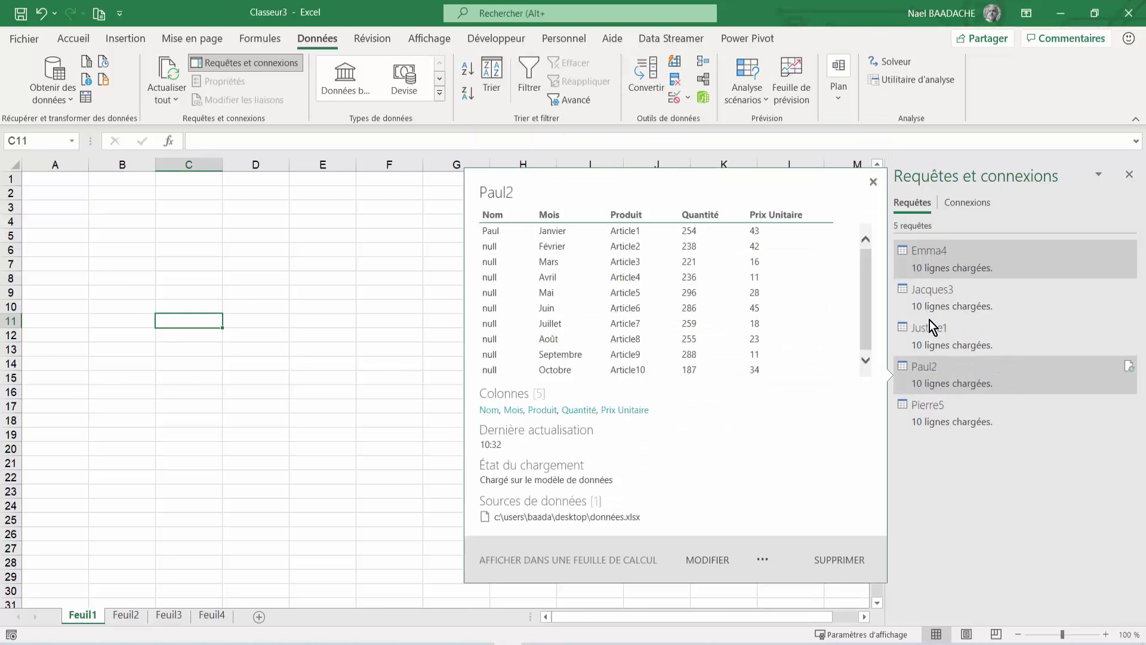
click(98, 233)
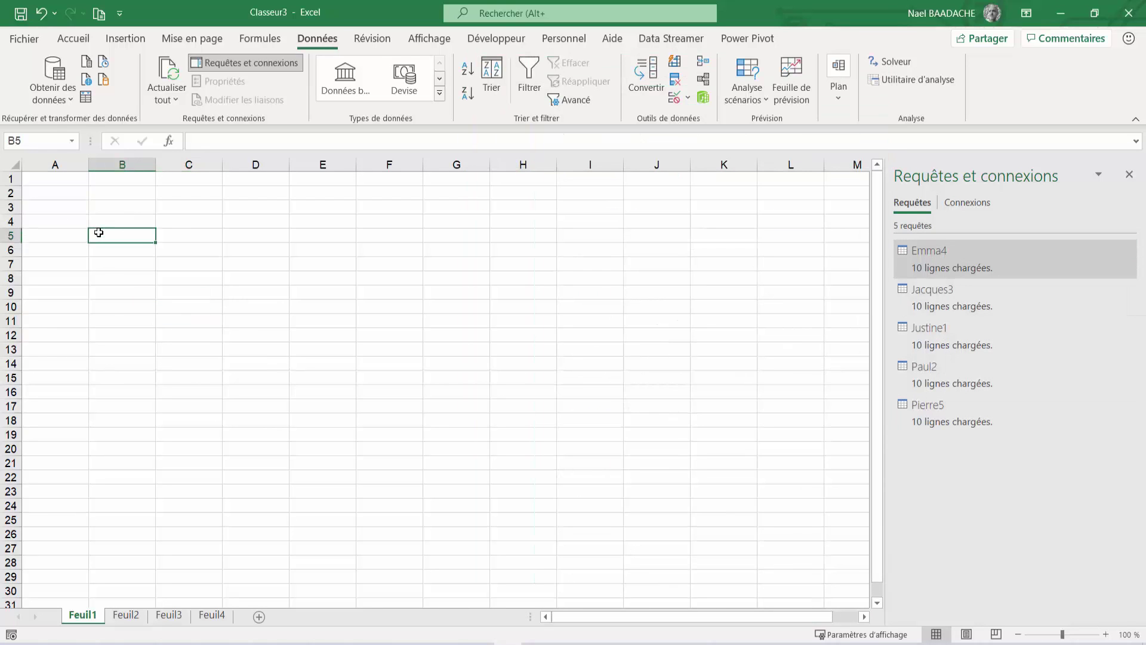
- Start an append query that combines at least three tables of the workbook
click(62, 101)
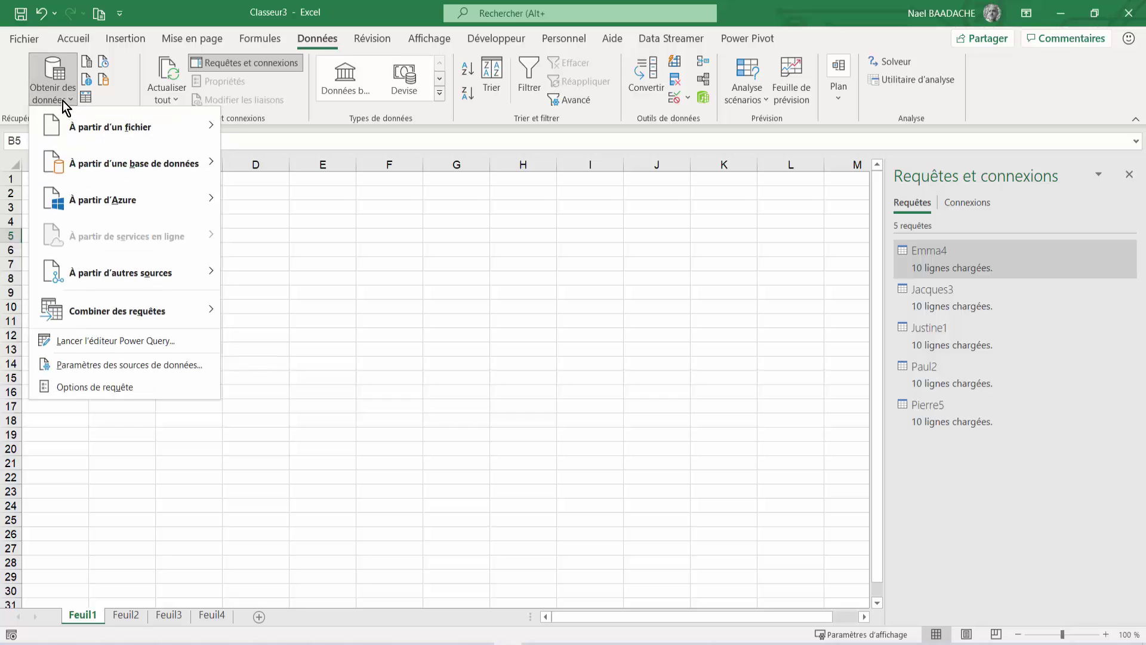
mouse_move(90, 317)
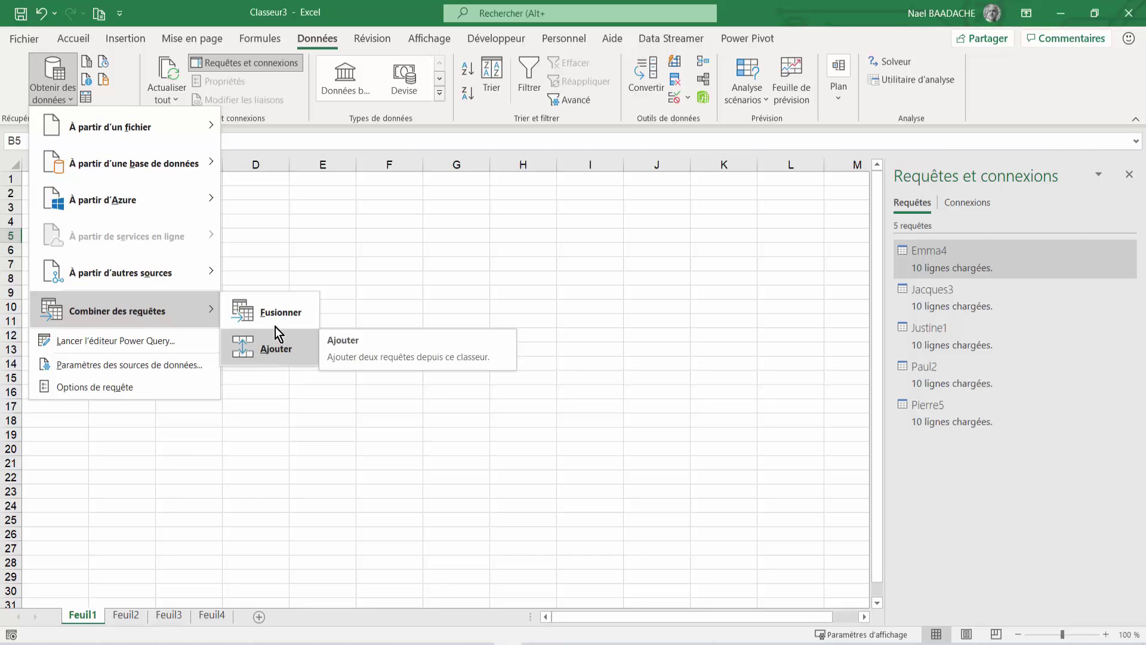
click(278, 350)
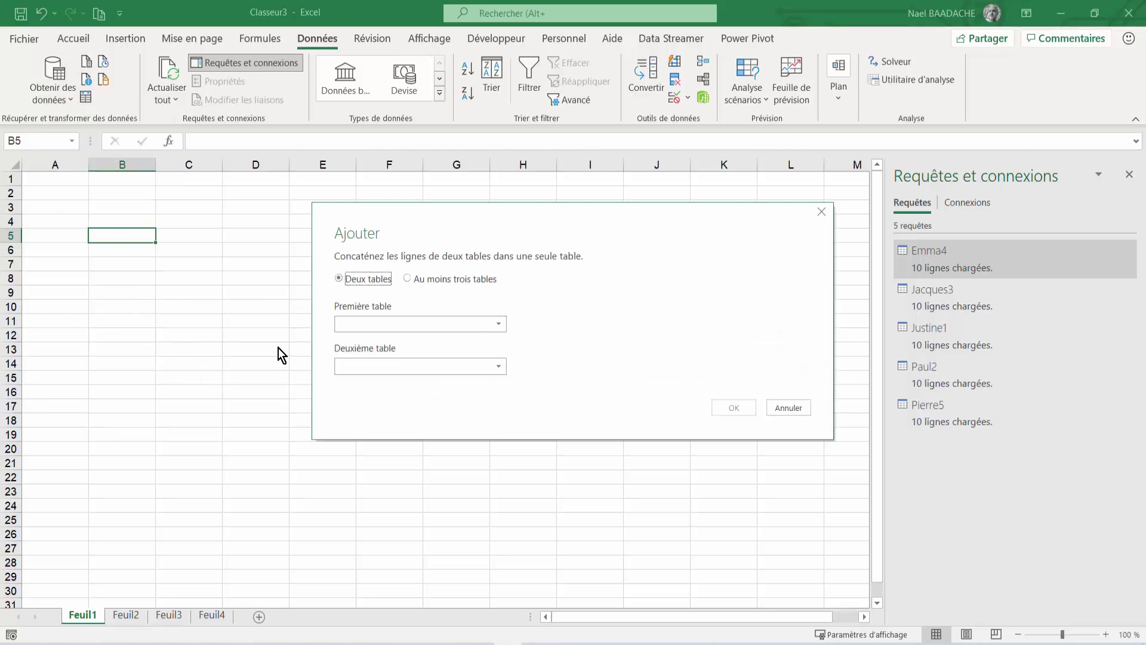
click(412, 279)
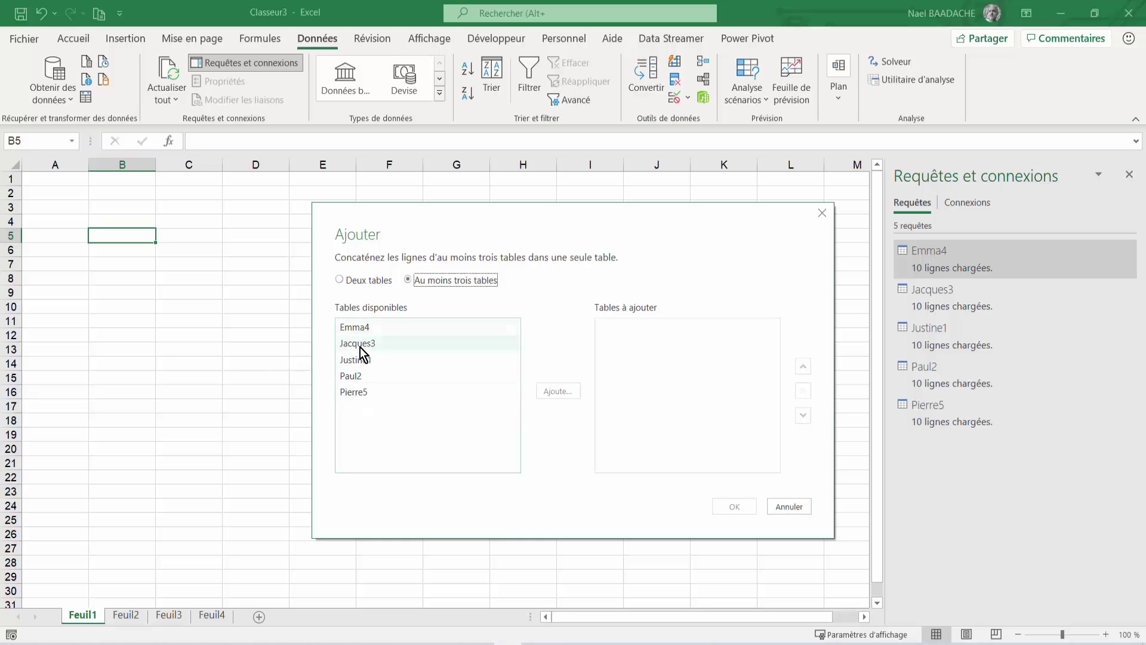
- Add all five salesperson tables to the append list in their listed order and create the combined query
click(352, 327)
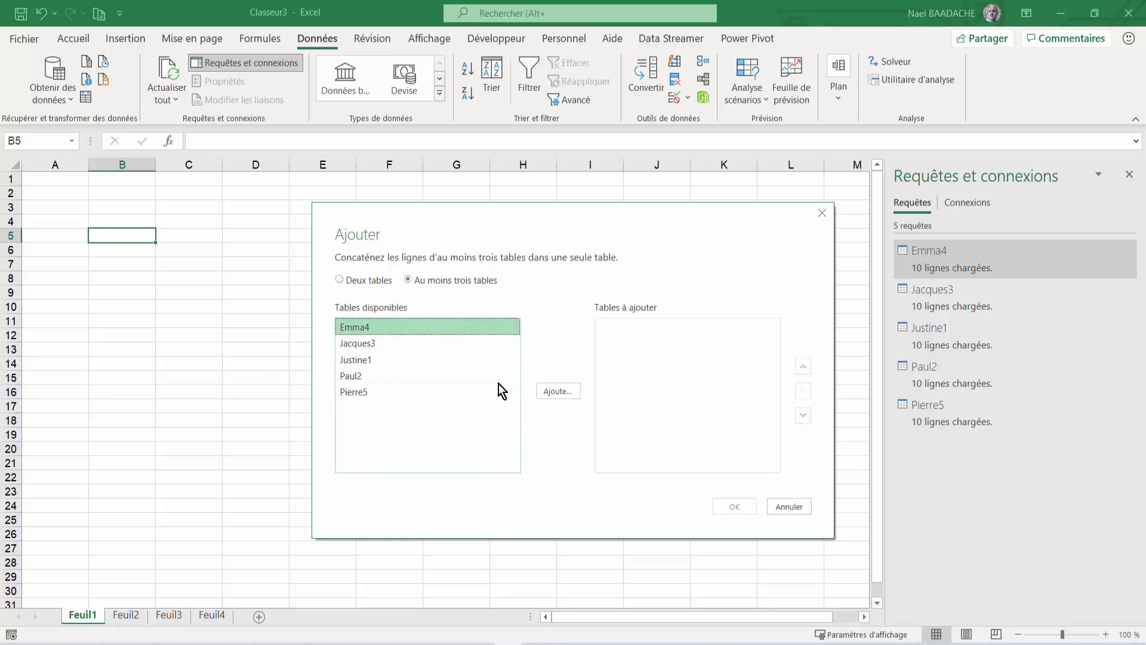
click(566, 396)
click(367, 349)
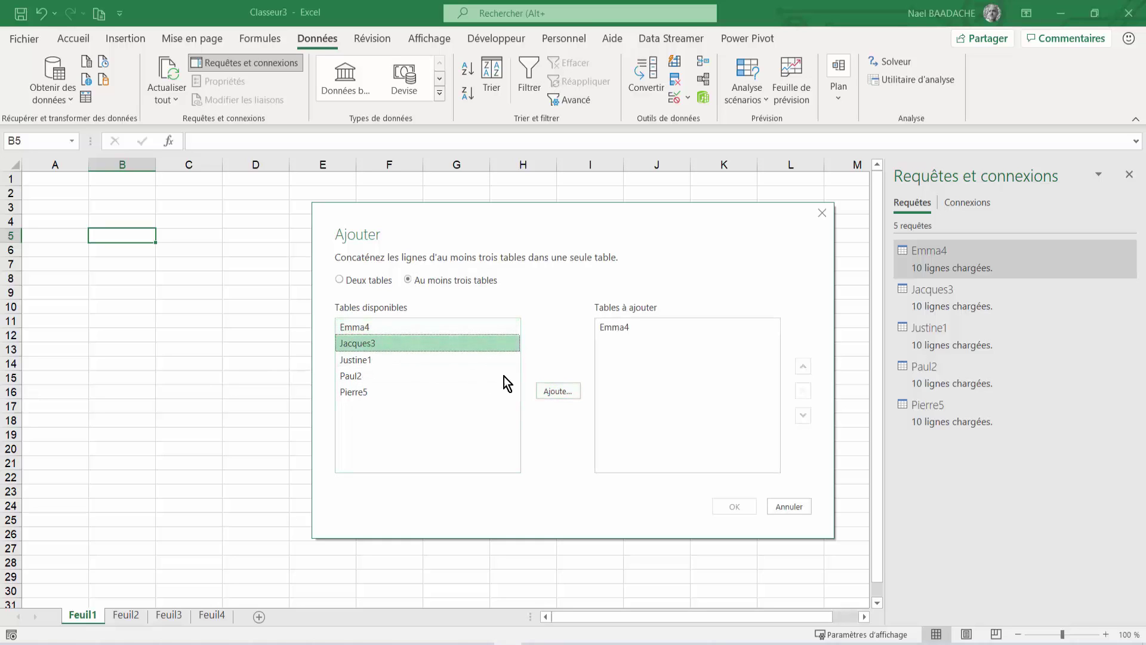
click(555, 394)
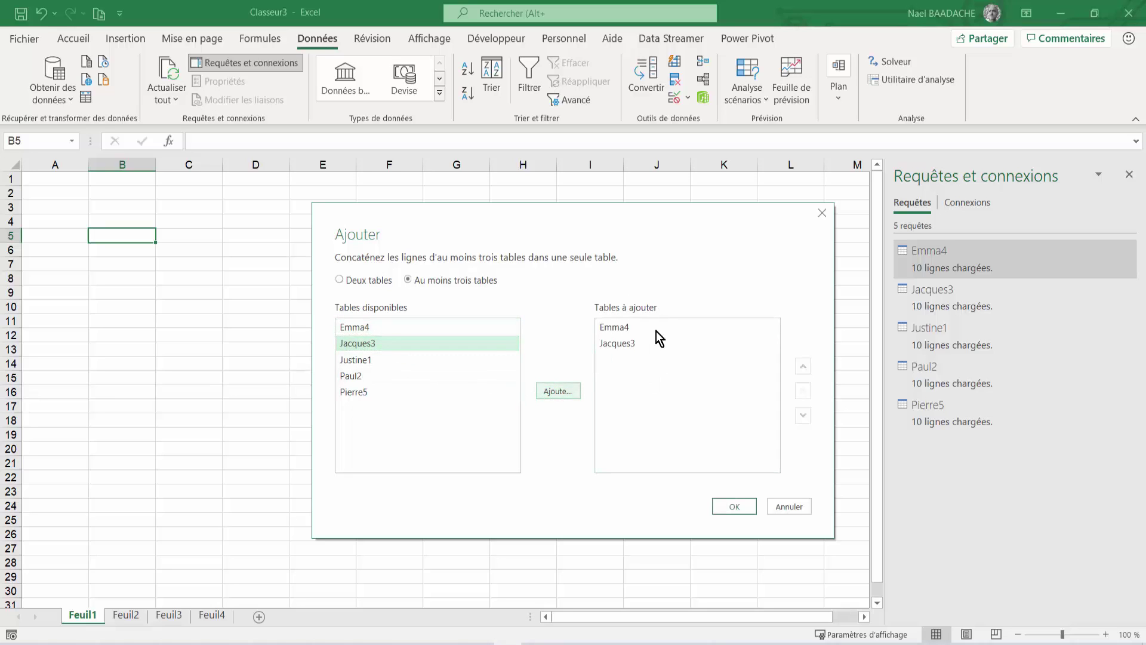
click(354, 362)
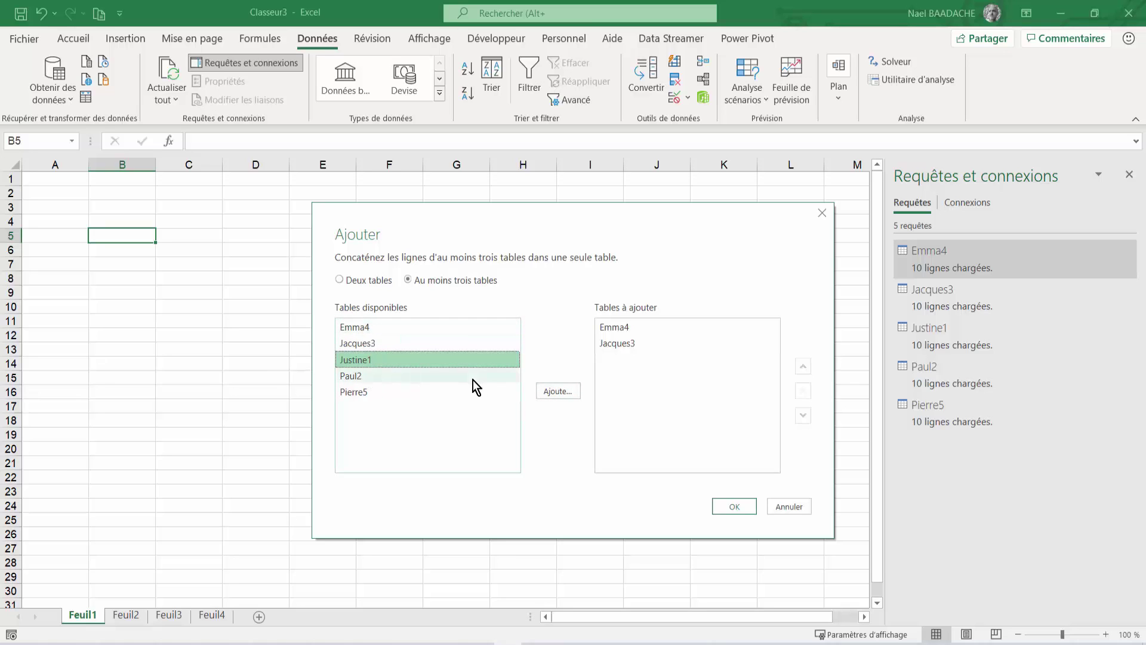
click(564, 391)
click(352, 376)
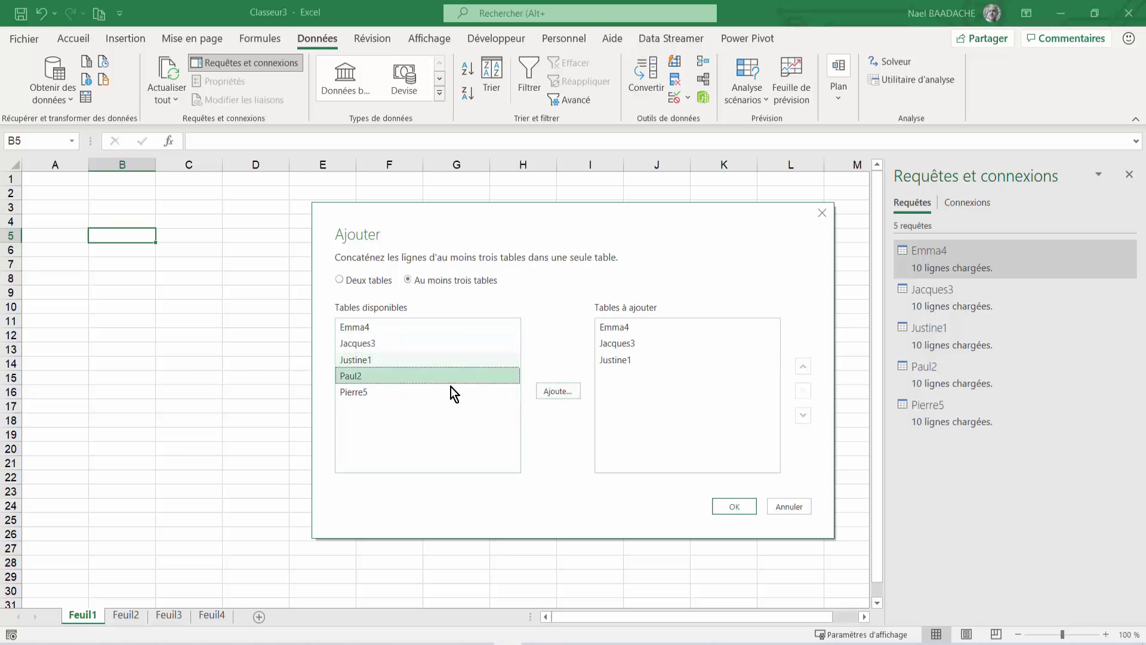
click(559, 392)
click(356, 391)
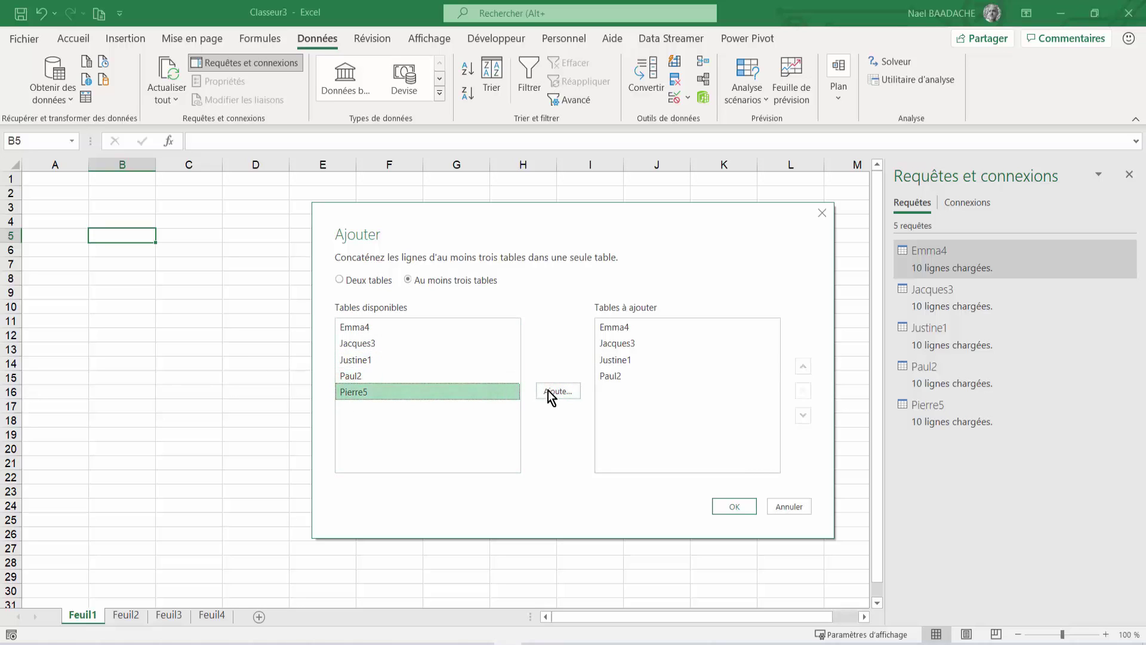
click(546, 394)
click(735, 506)
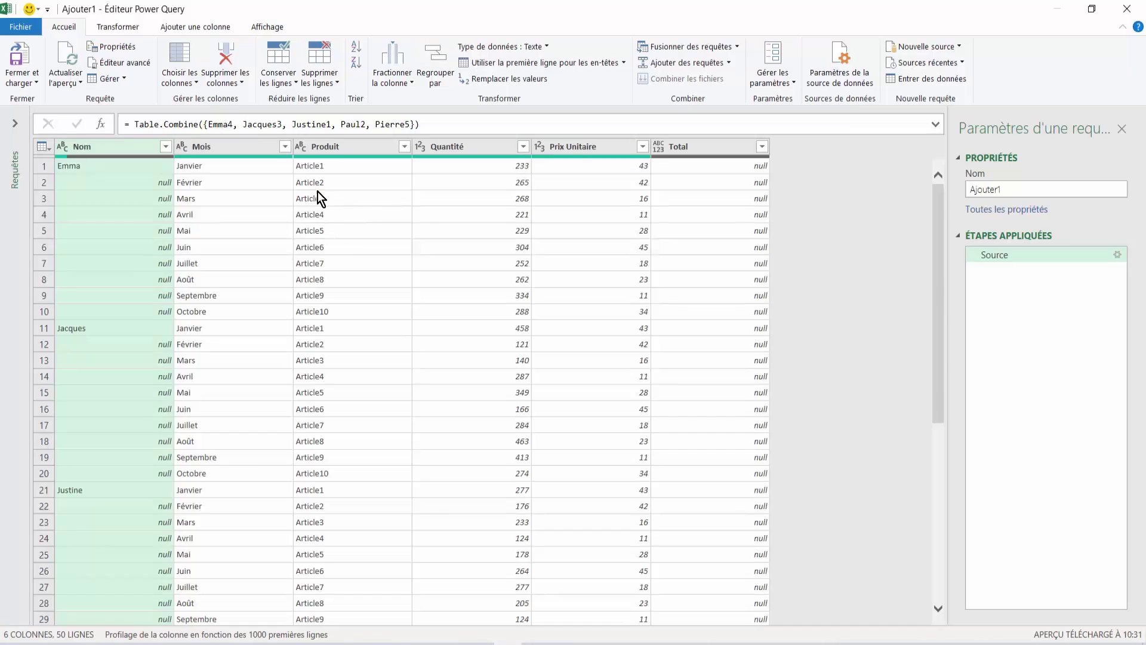
- Fill the Nom column downward so every empty row takes the salesperson name above it
scroll(317, 192, down, 7)
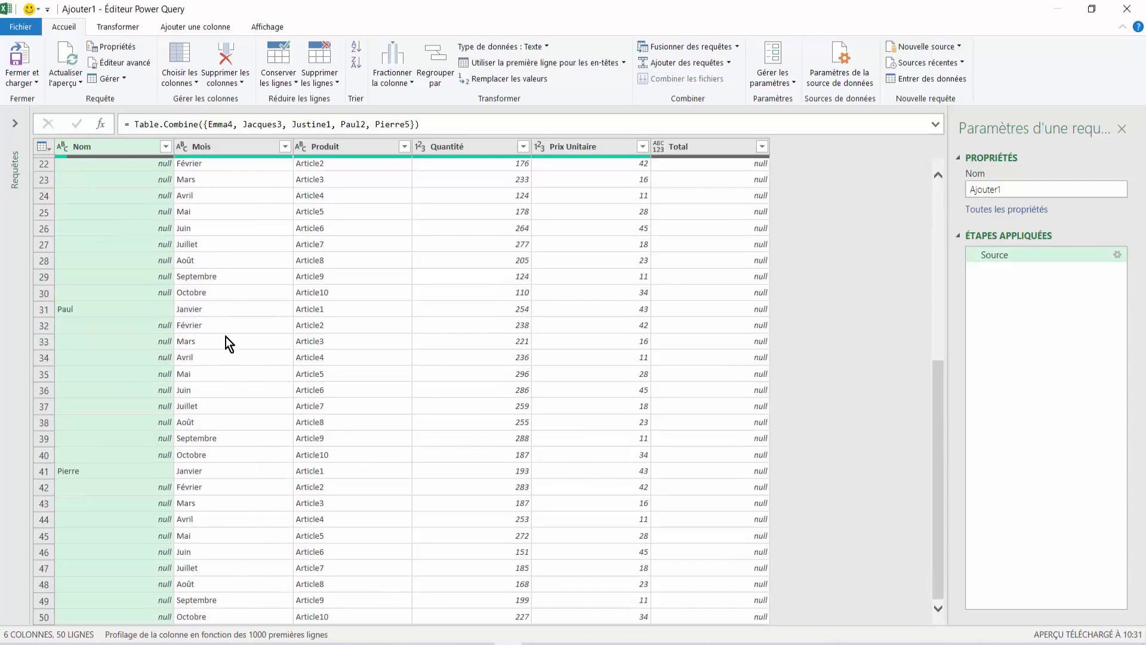
scroll(226, 336, up, 7)
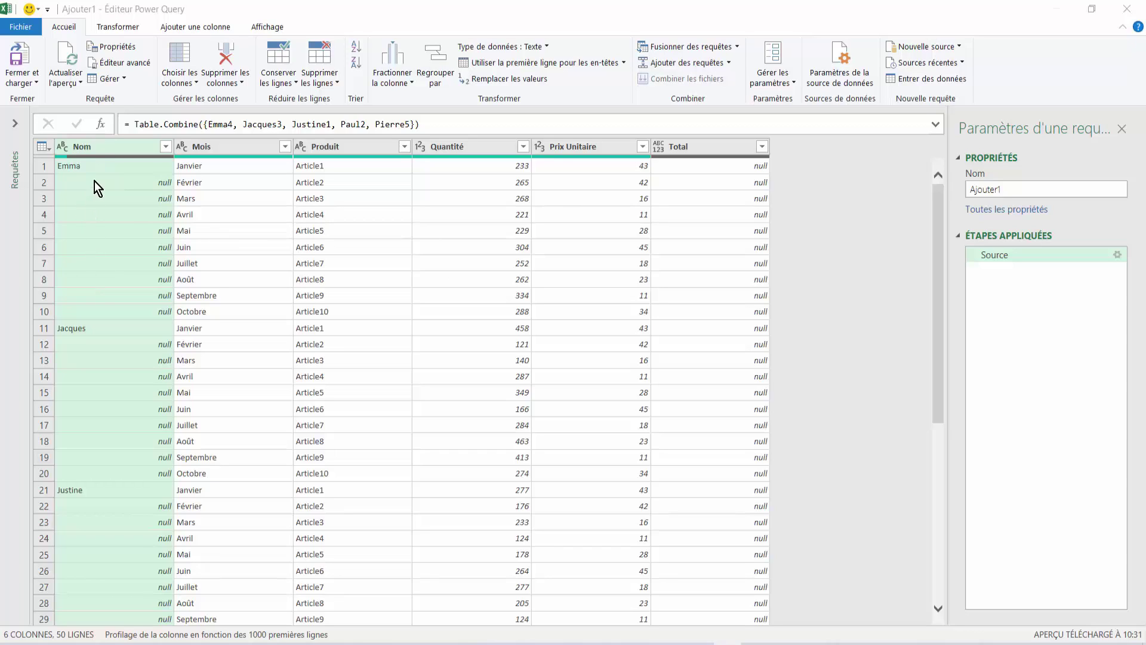
click(109, 151)
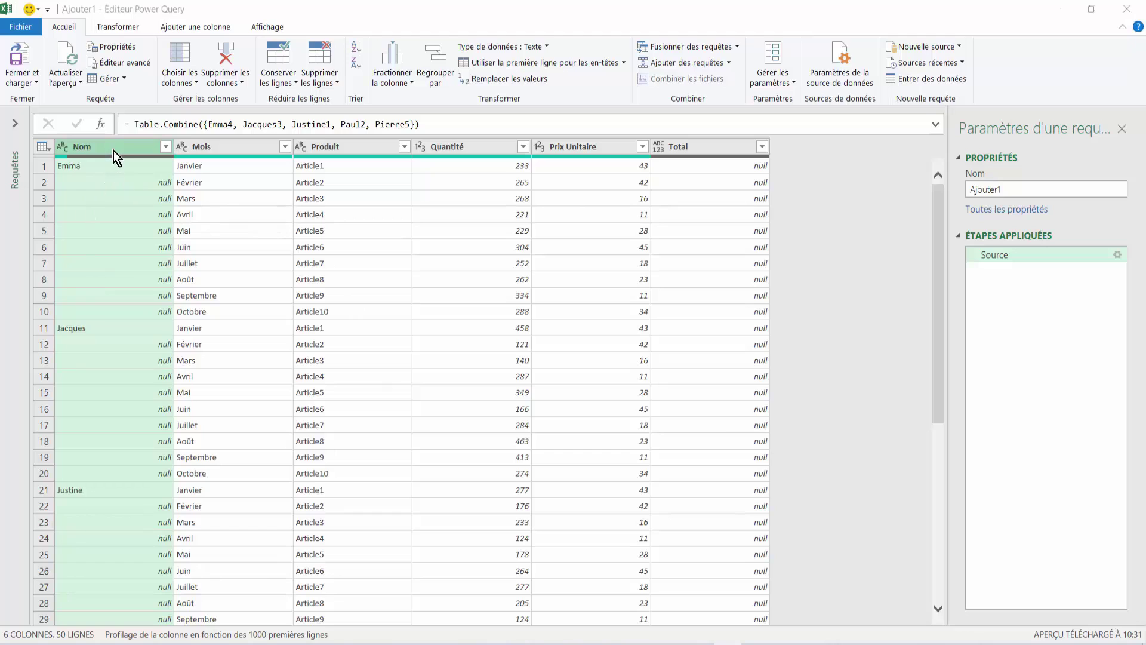
right_click(115, 144)
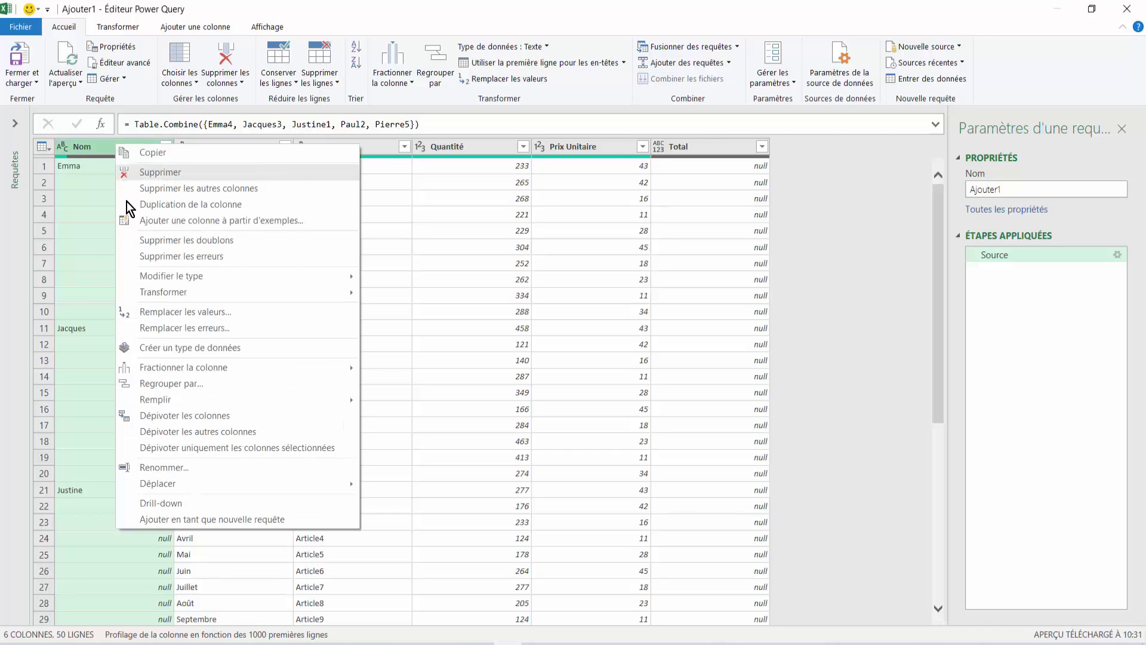
mouse_move(160, 400)
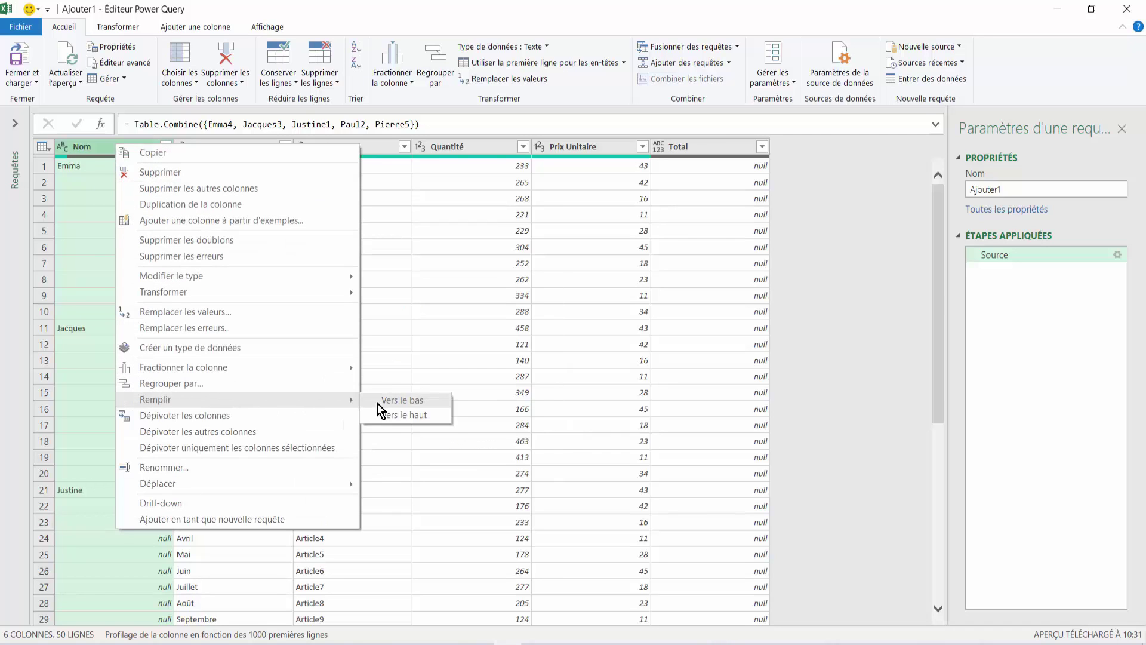
click(404, 401)
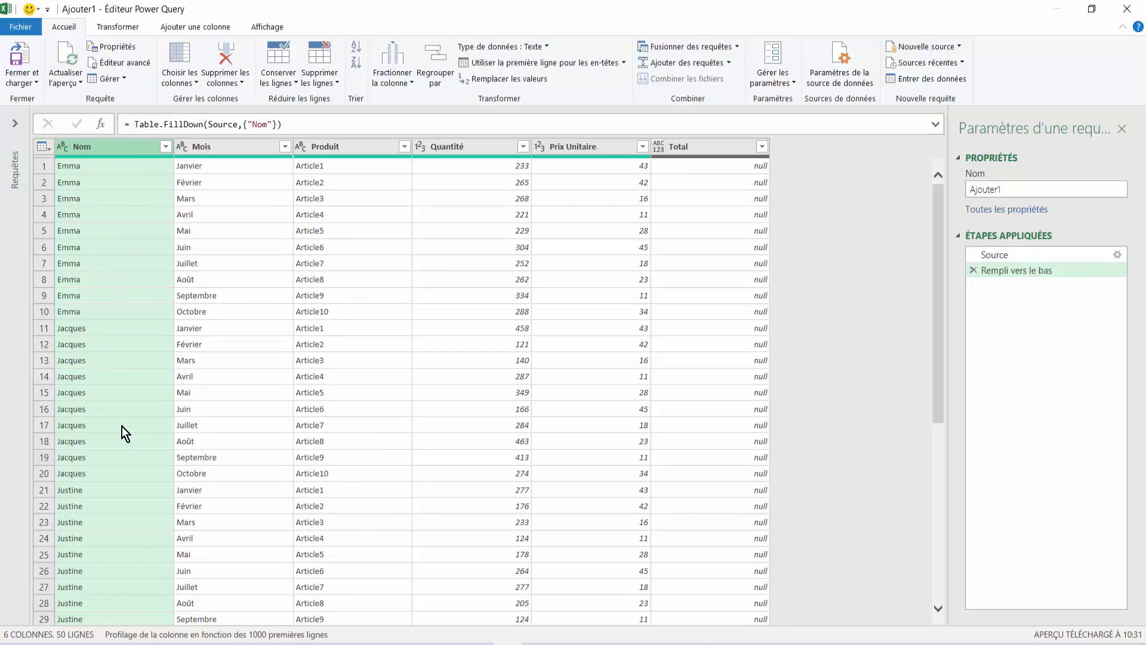
- Remove the empty Total column from the combined query
click(687, 147)
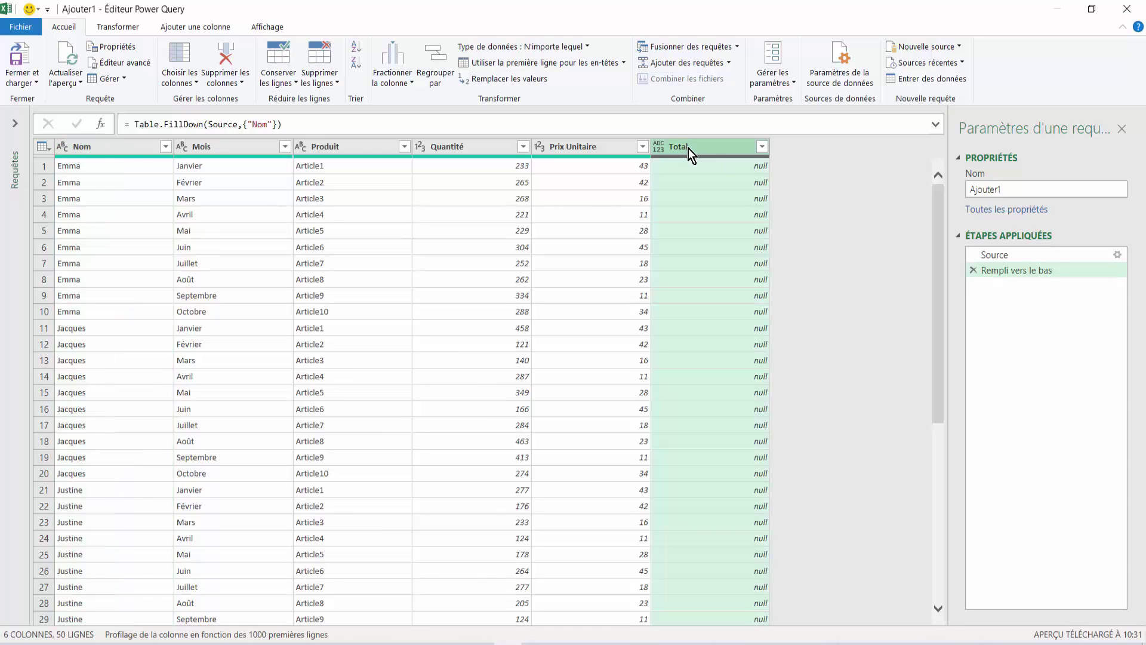
right_click(689, 148)
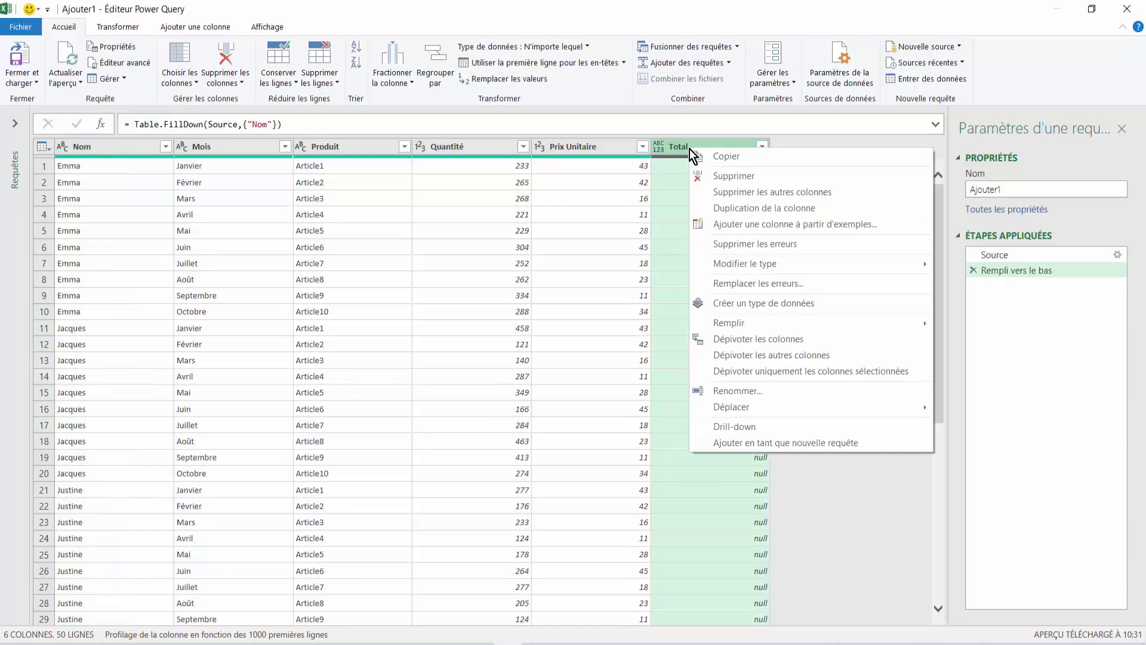
click(708, 179)
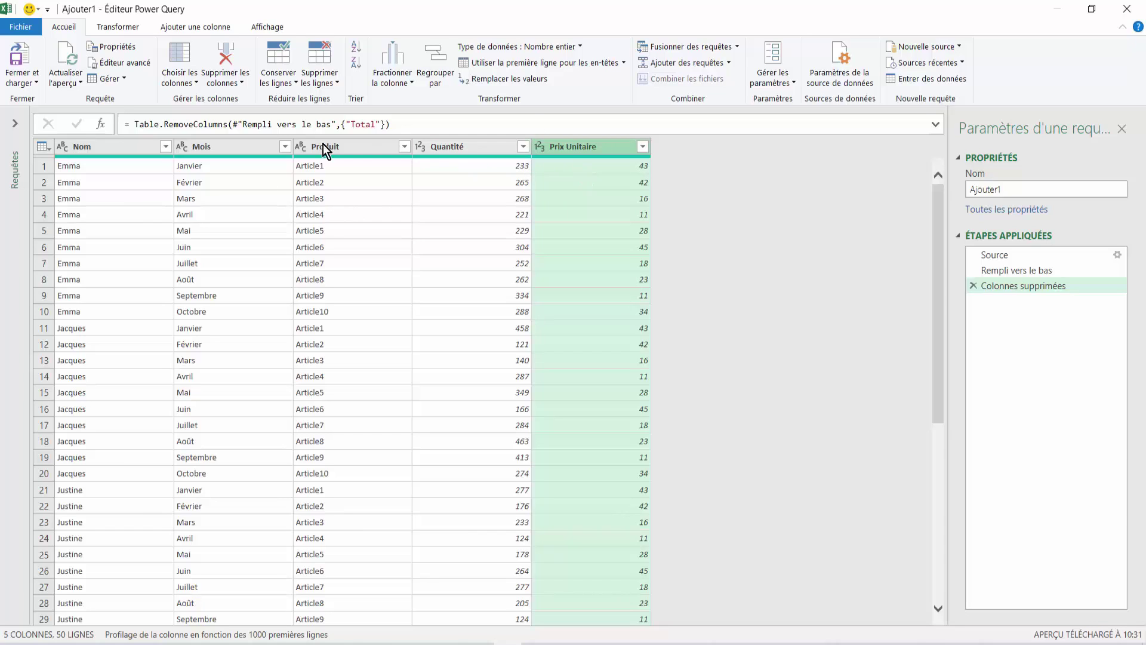
- Add a custom column named Total CA with the formula [Quantité]*[Prix Unitaire]
click(198, 27)
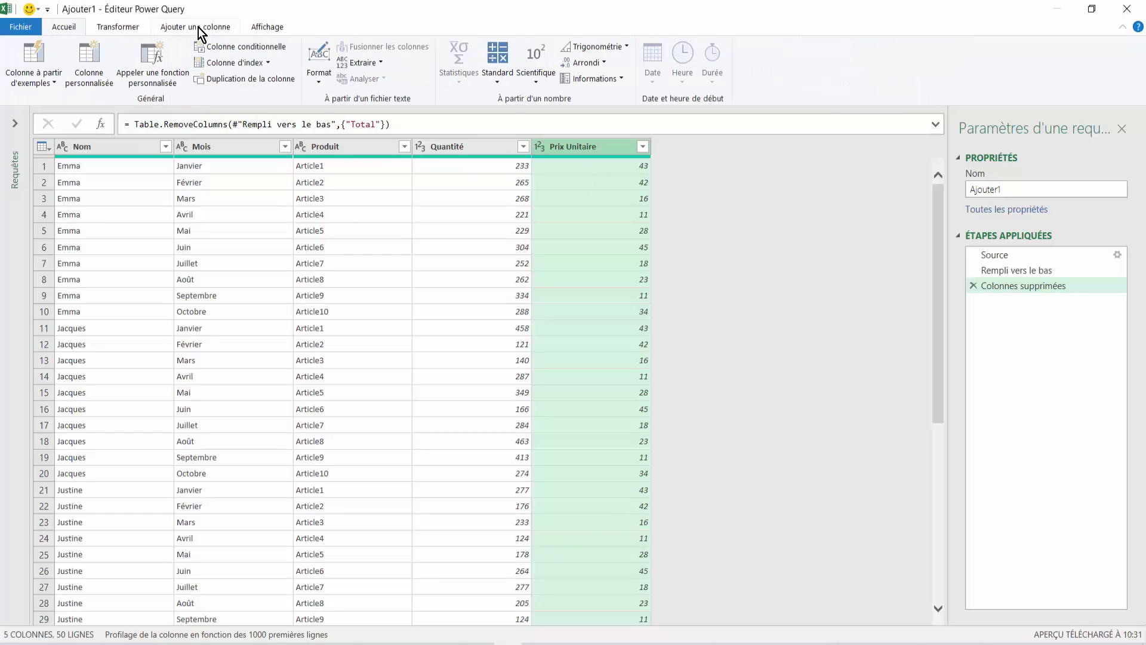
click(89, 58)
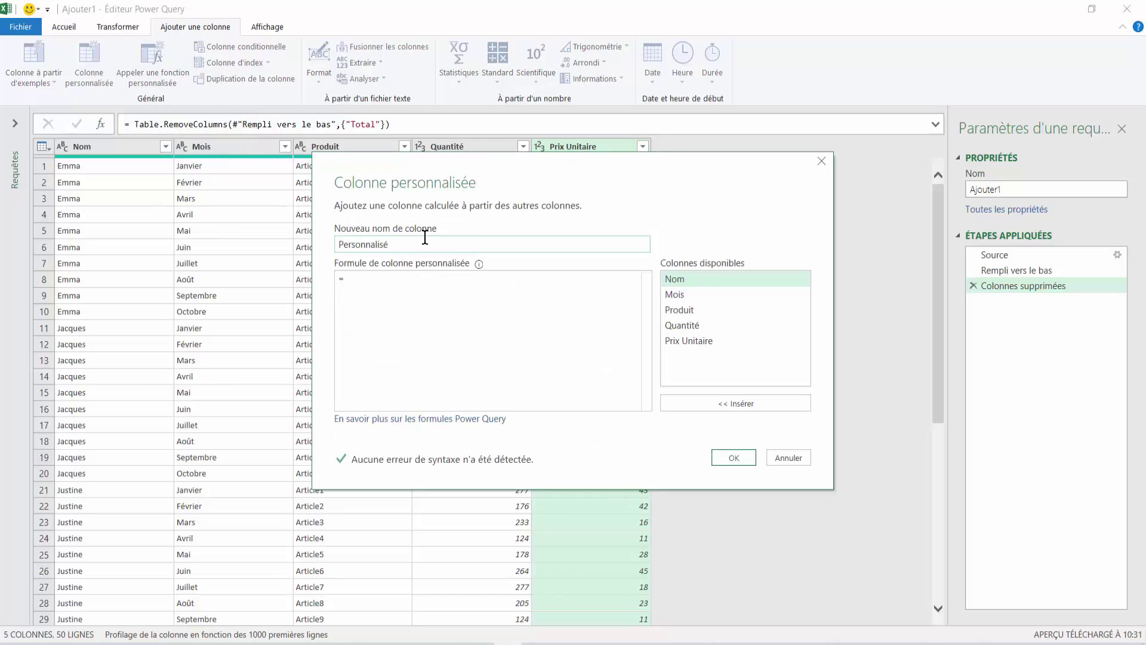
click(419, 244)
drag(419, 241, 306, 247)
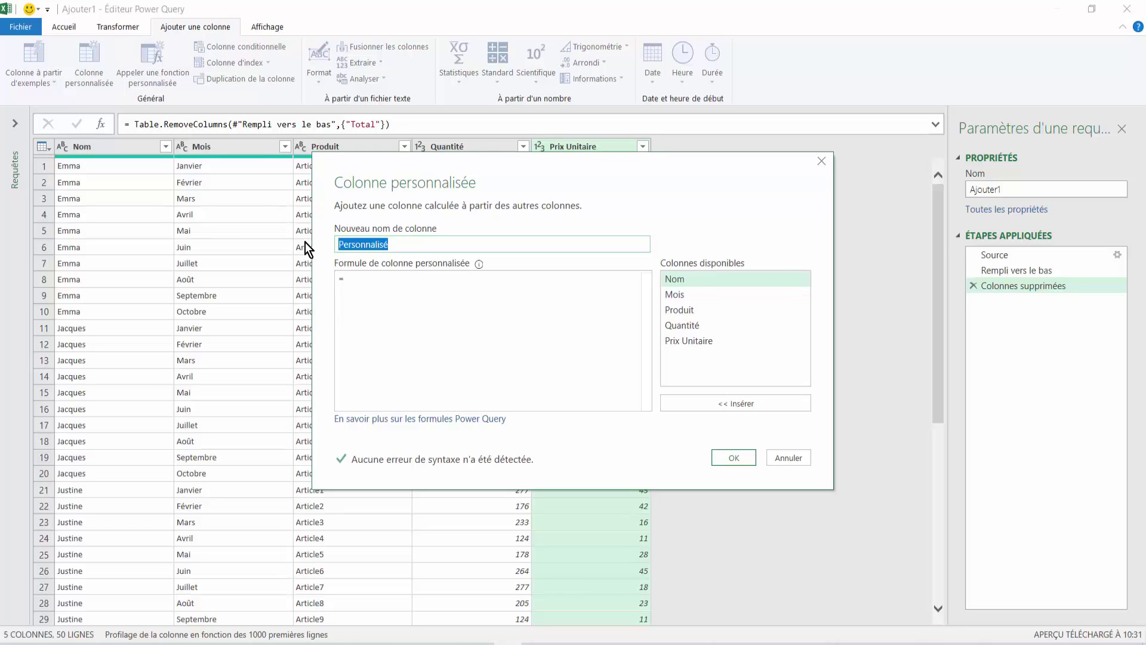
text(Total CA)
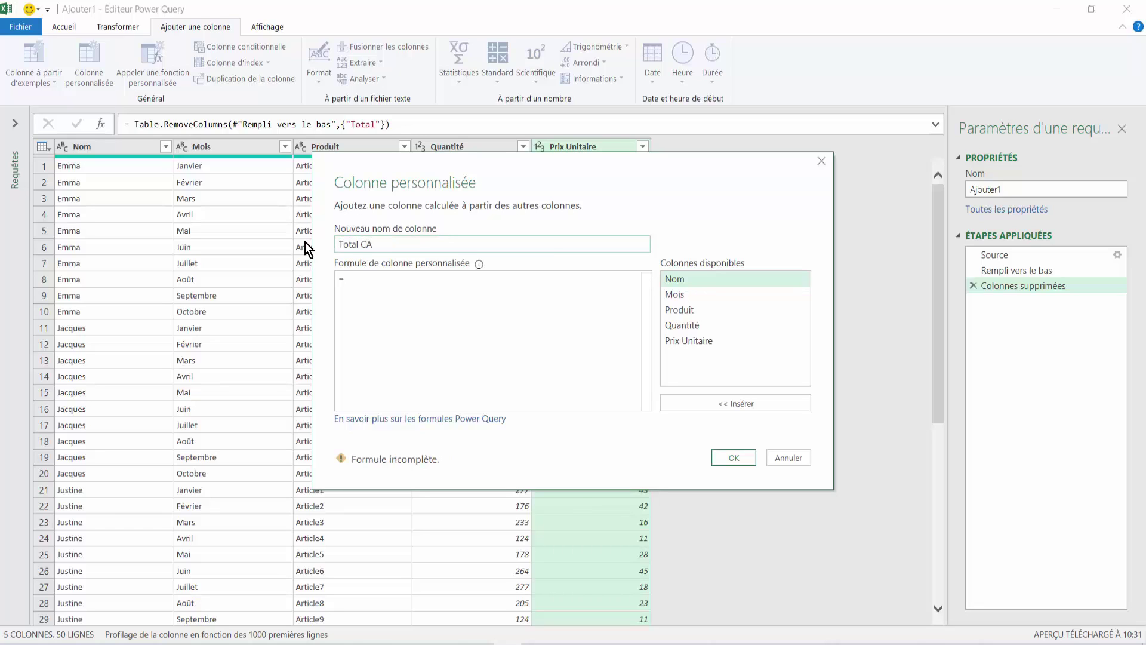
click(362, 278)
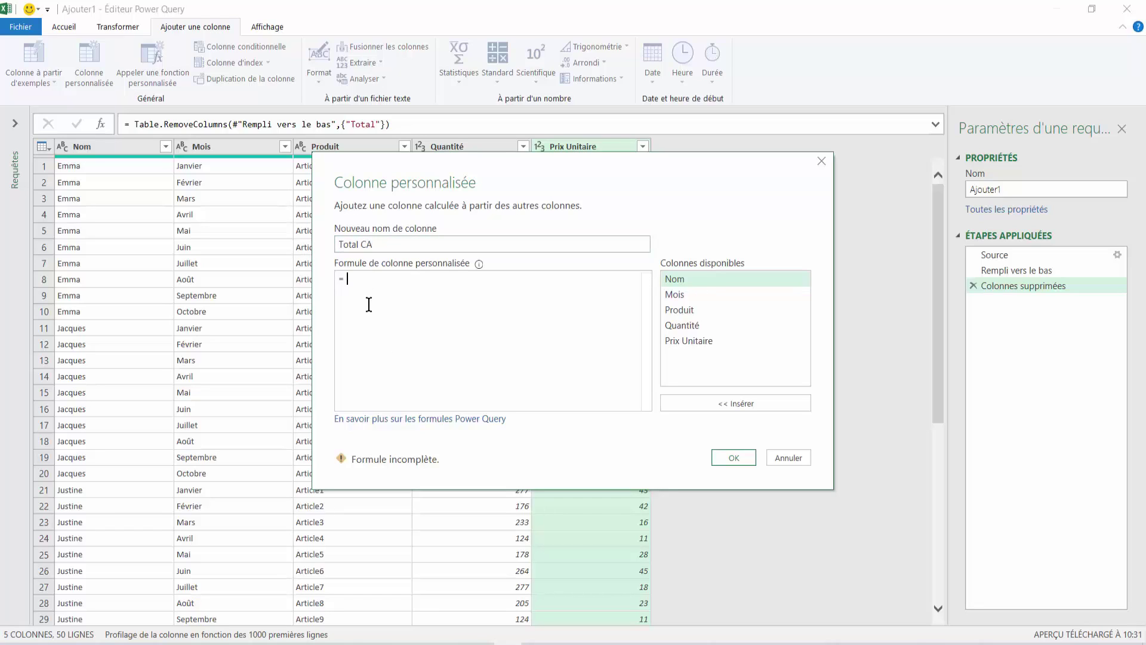
double_click(687, 326)
text(*)
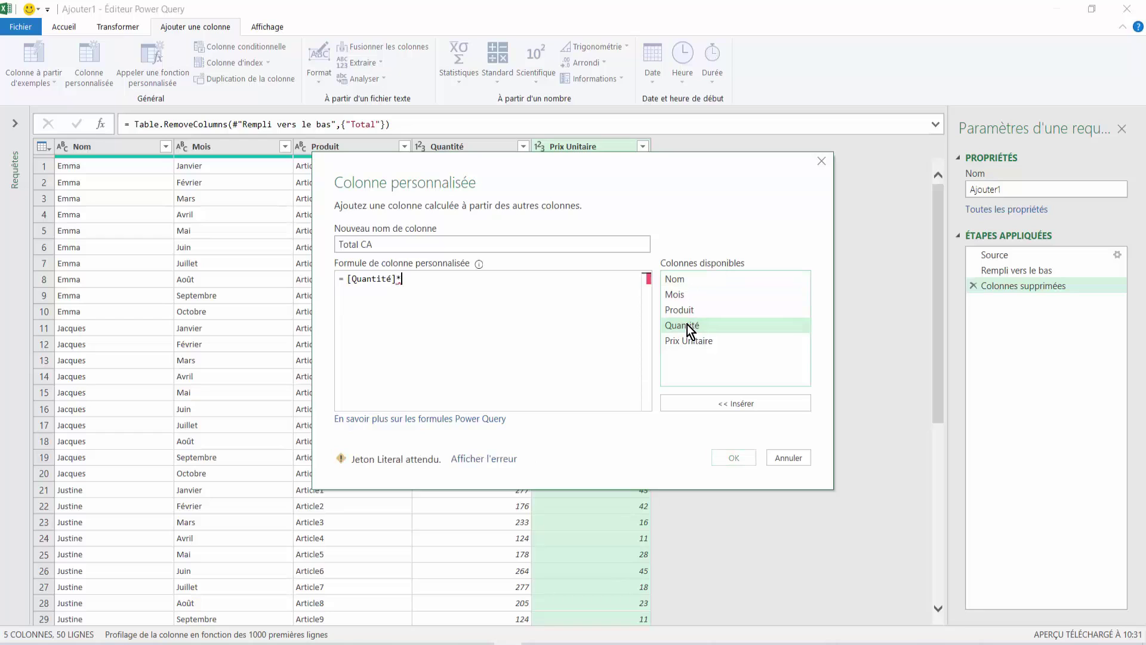
double_click(691, 343)
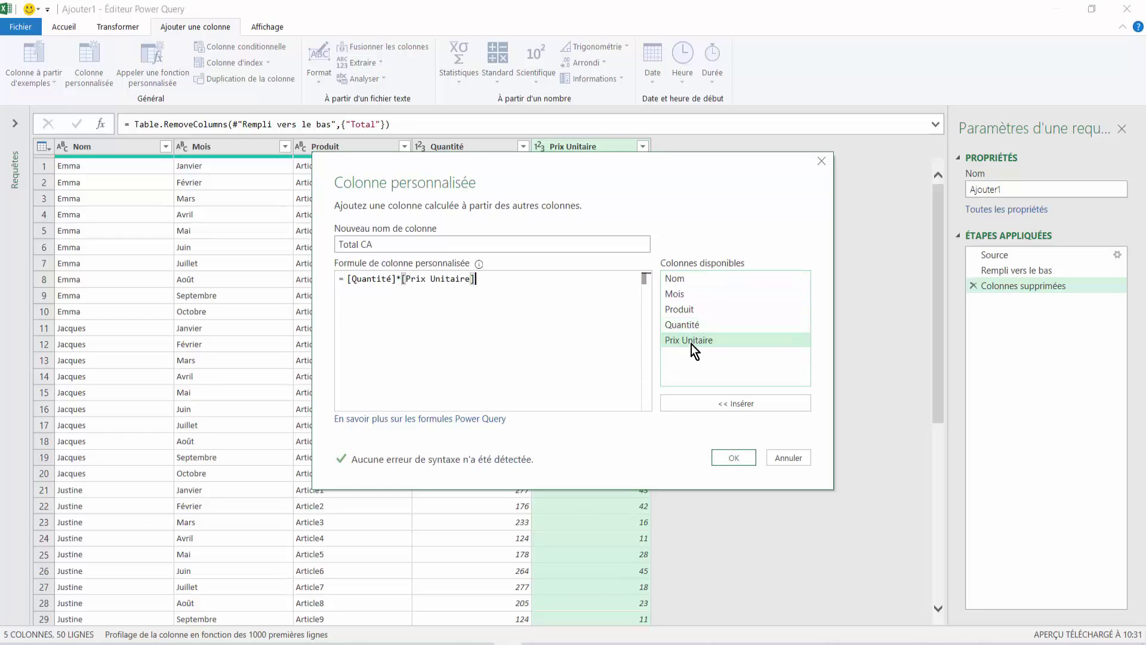
click(732, 458)
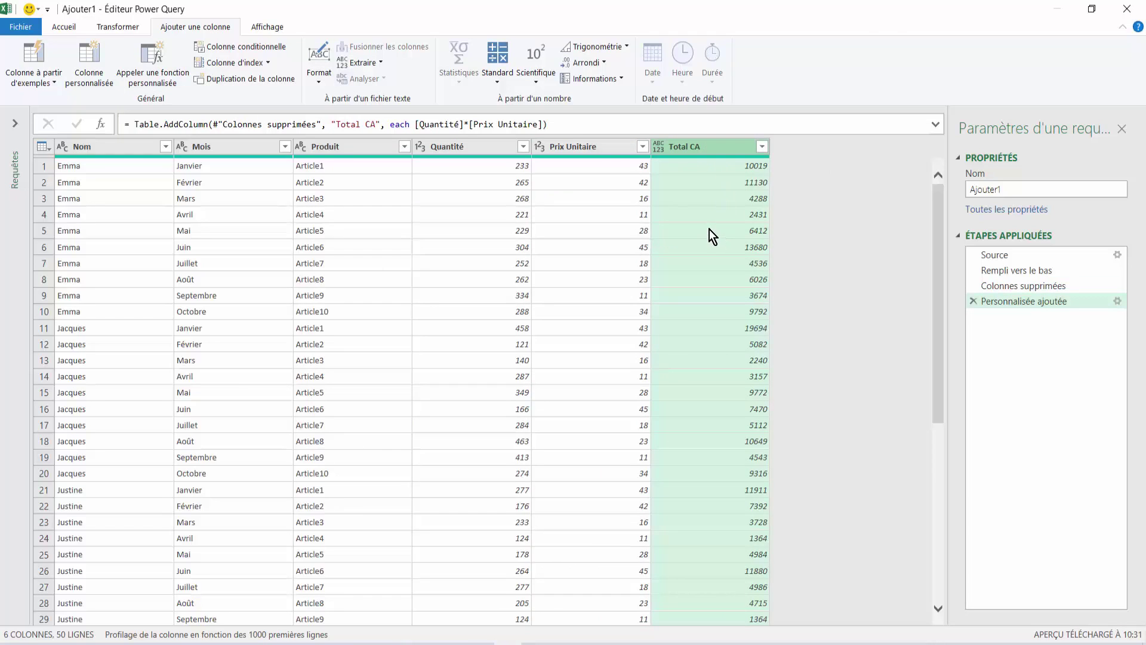
- Close the query editor and load the combined query into the workbook as a table
scroll(709, 229, down, 7)
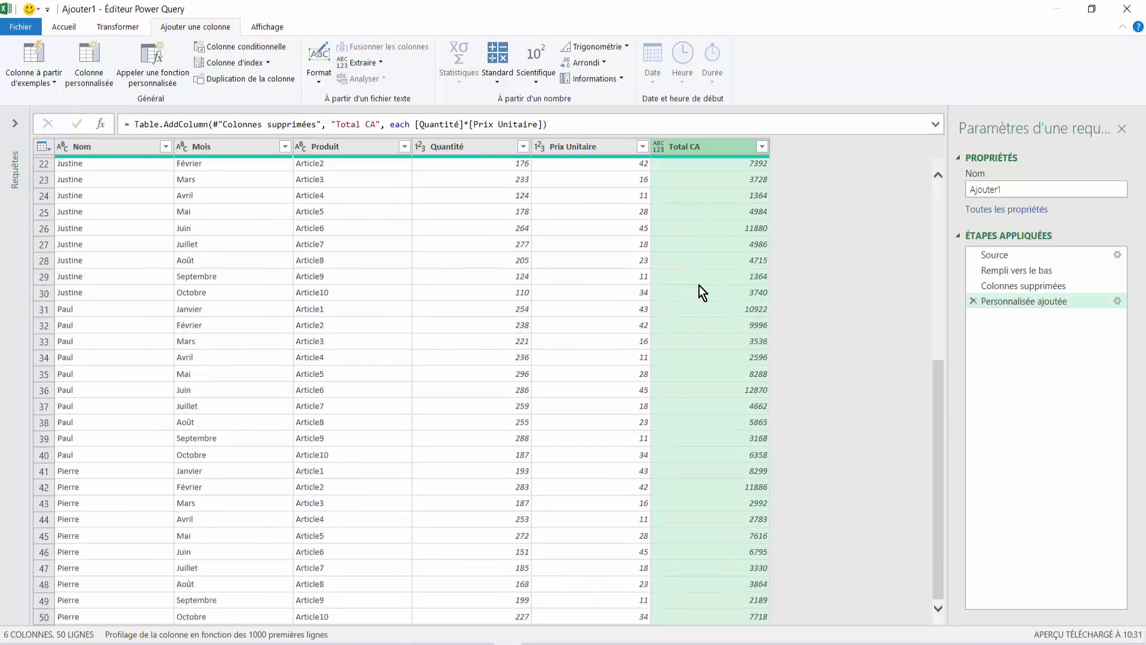
scroll(700, 286, up, 7)
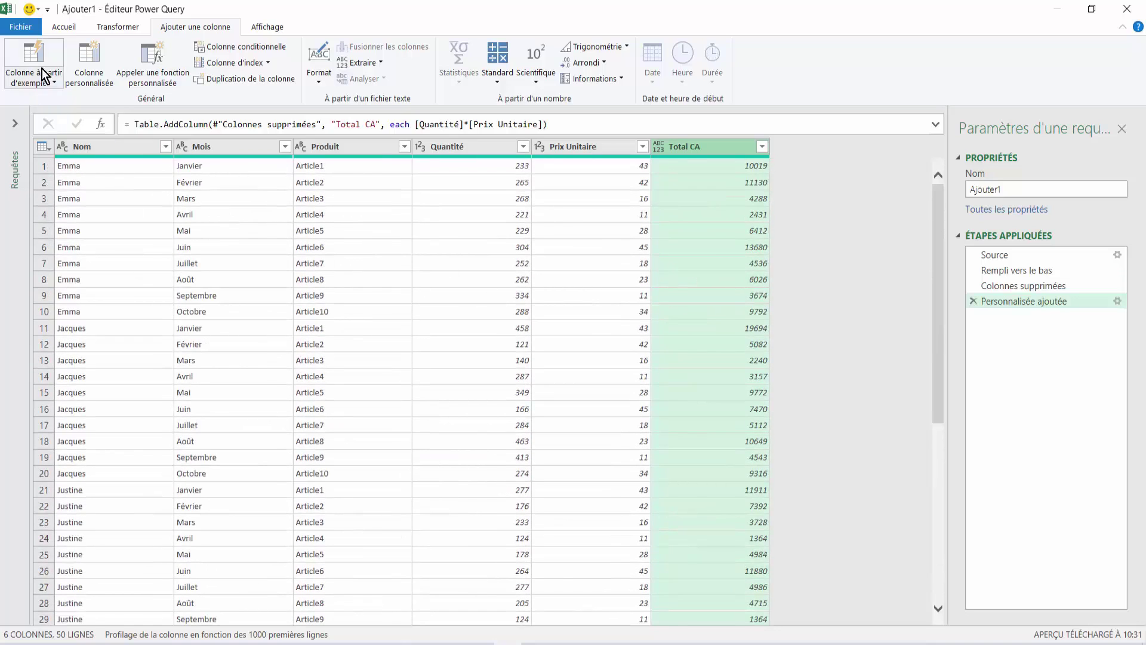
click(63, 27)
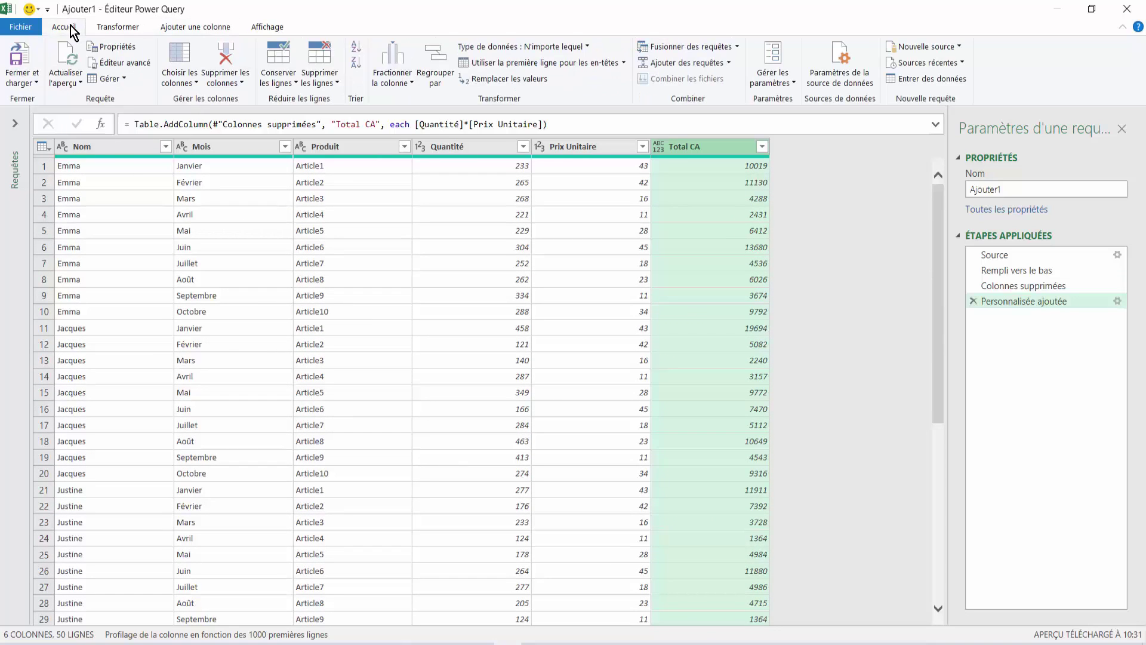
click(28, 84)
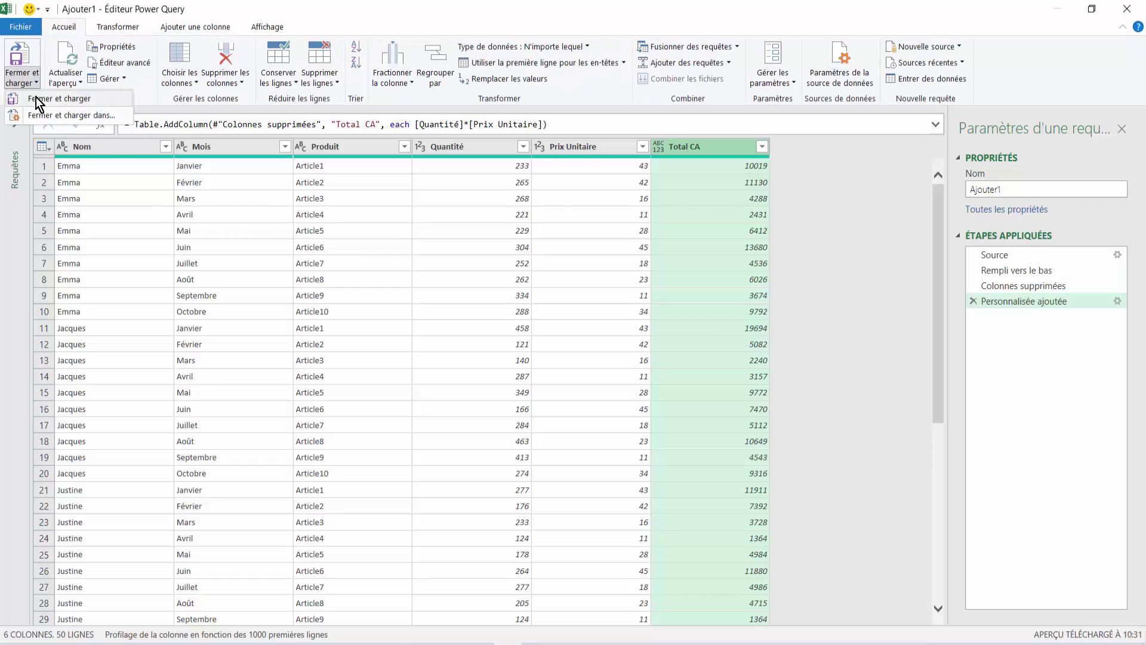
click(38, 102)
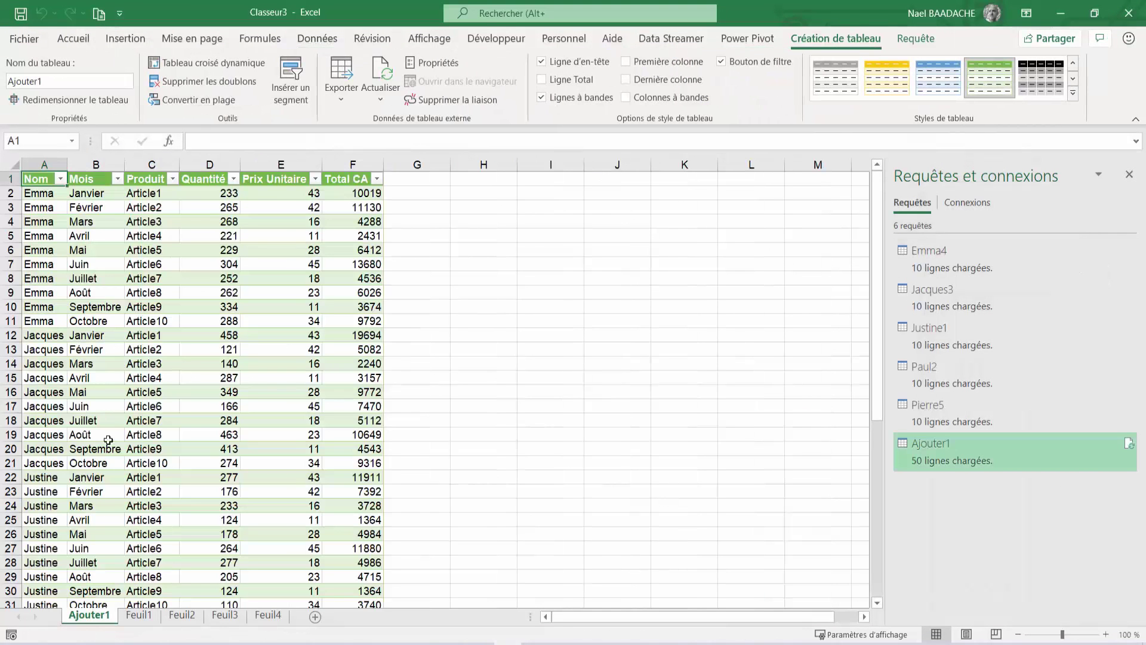
- Rename the worksheet holding the combined query table as RécapCA
click(84, 364)
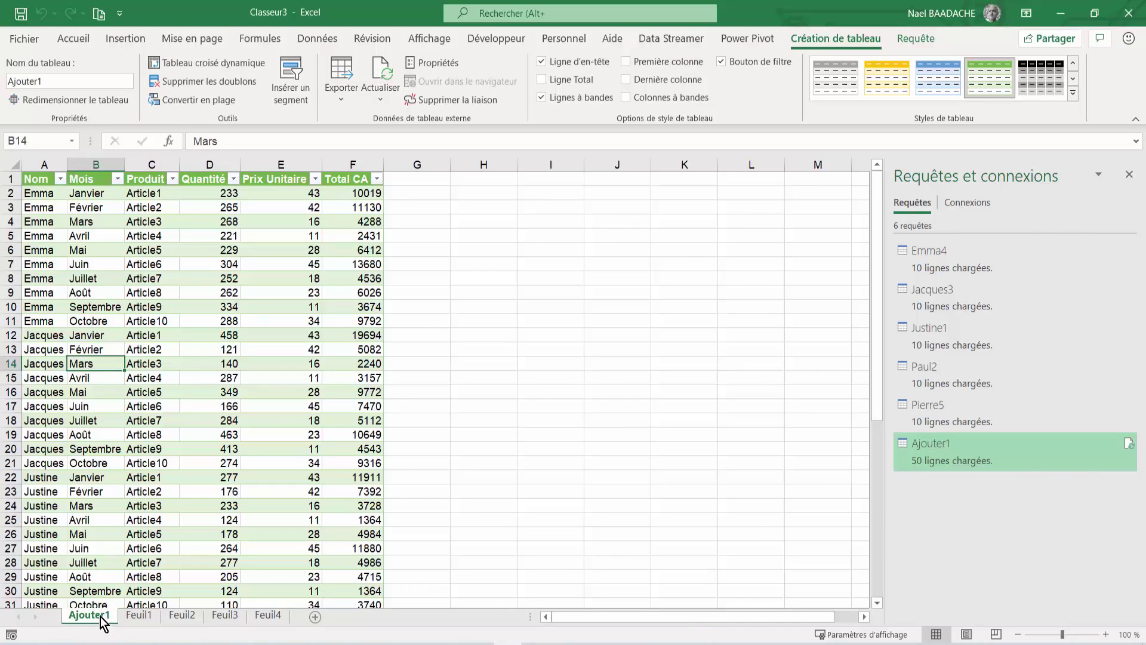
double_click(89, 614)
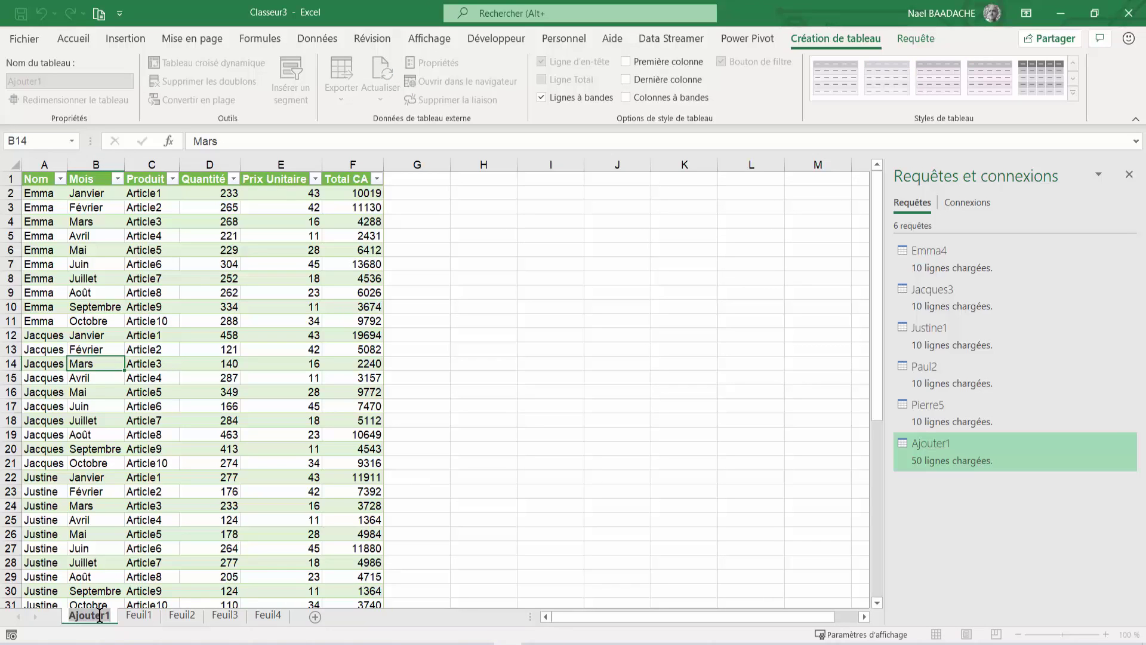
text(Récap)
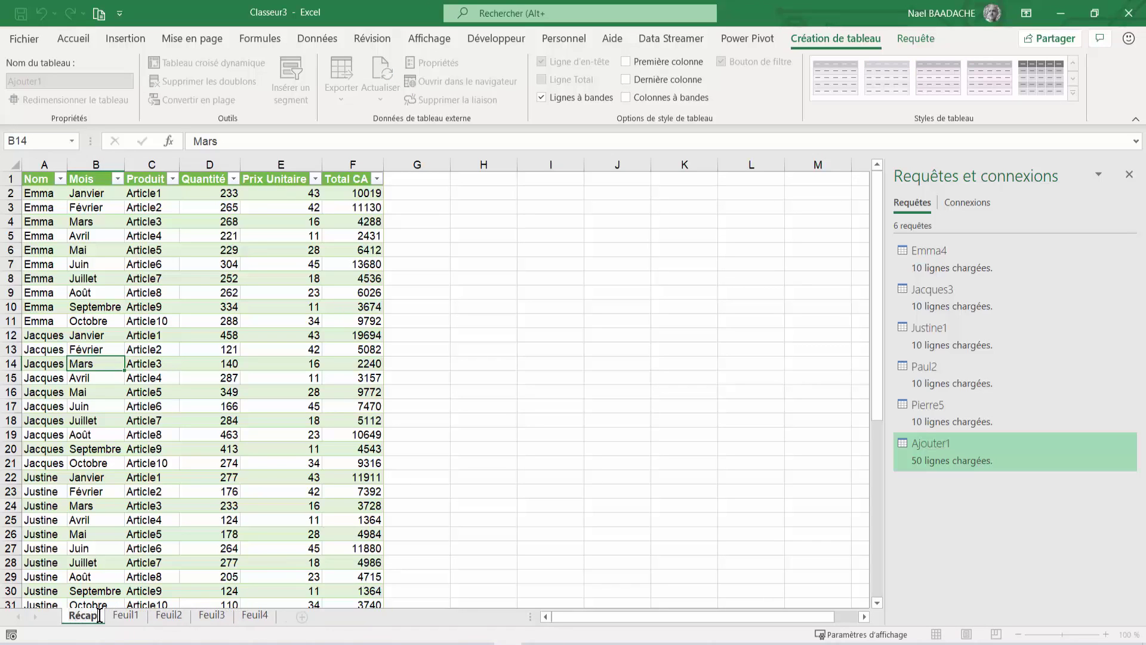
text(CA)
key(Return)
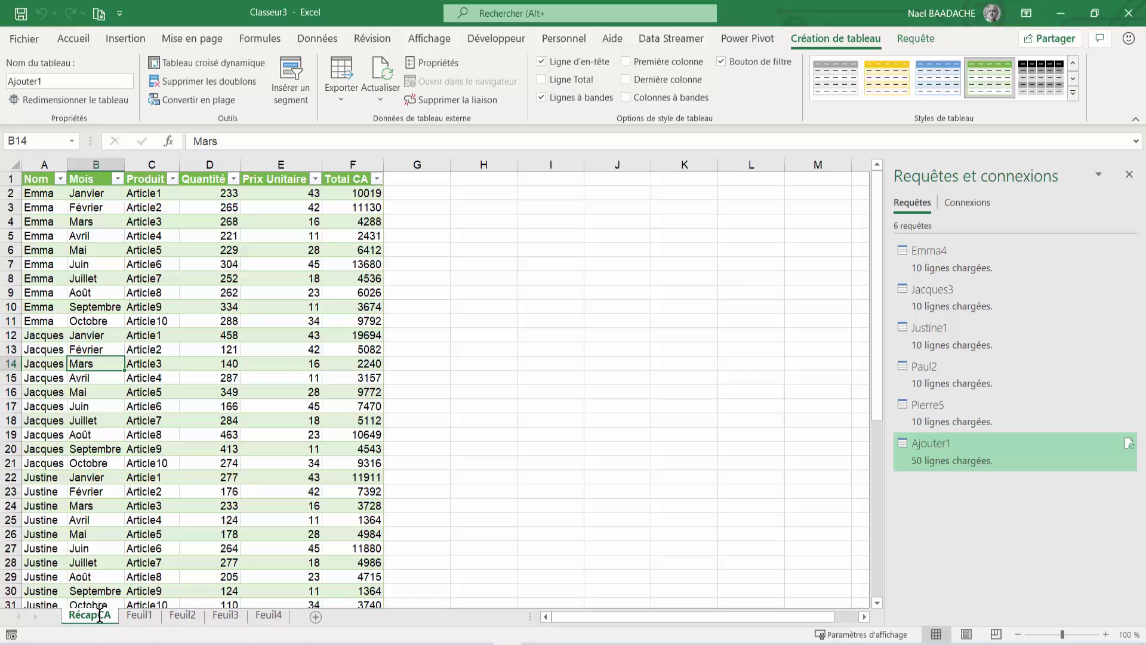
- Insert a pivot table based on the combined Ajouter1 table, placed on a new worksheet
click(149, 278)
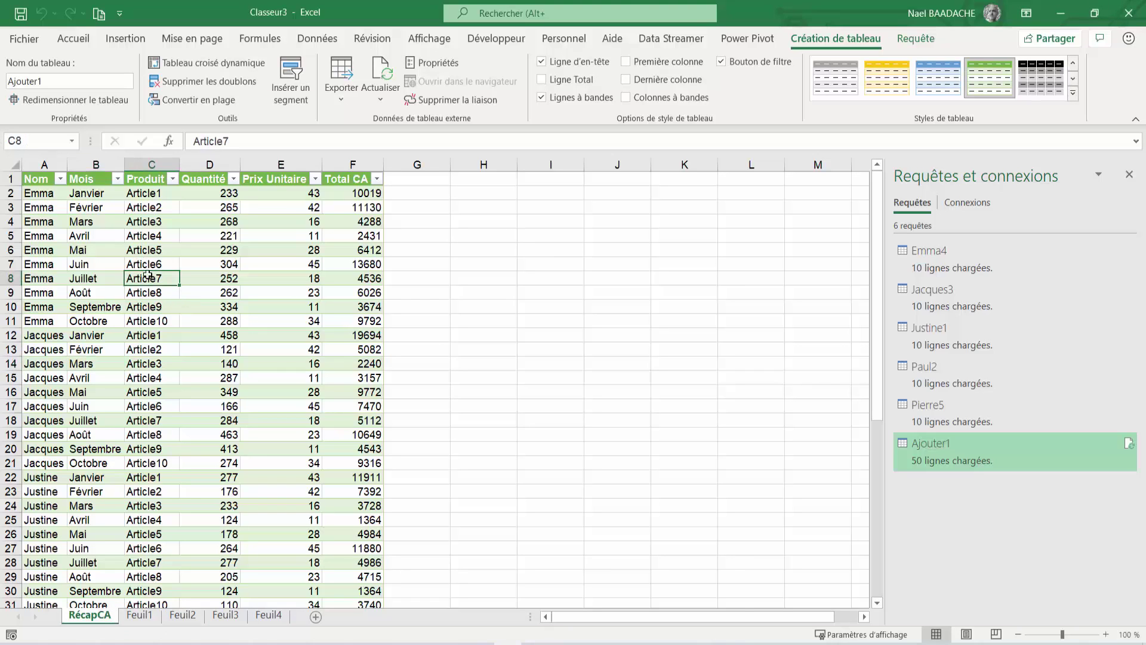
click(84, 252)
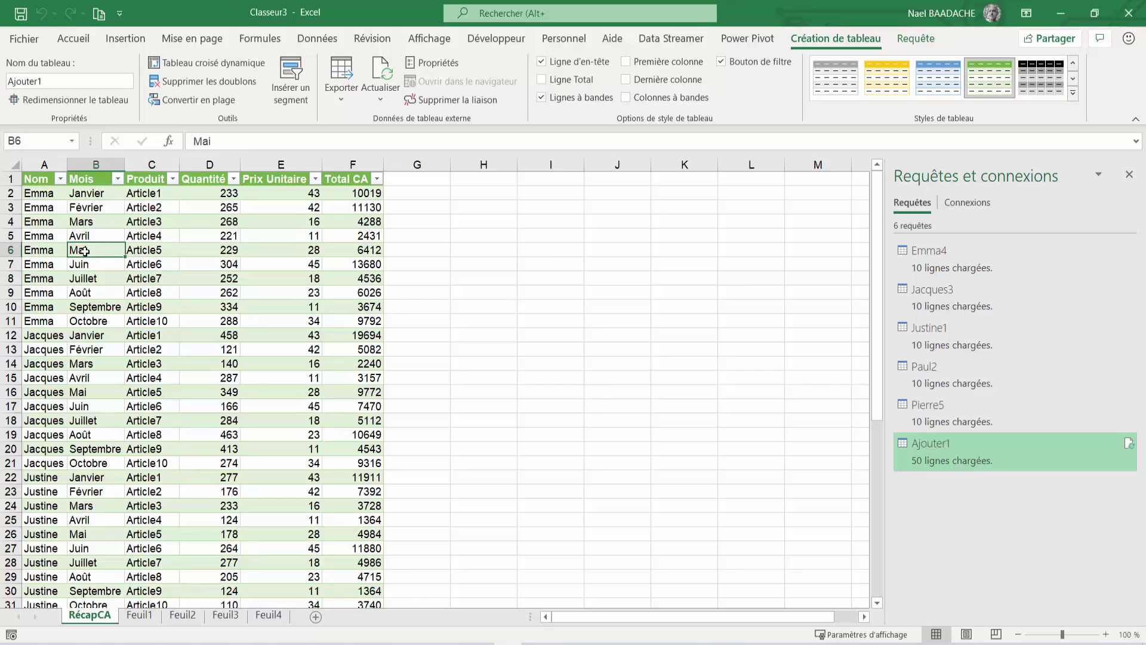
scroll(82, 242, down, 1)
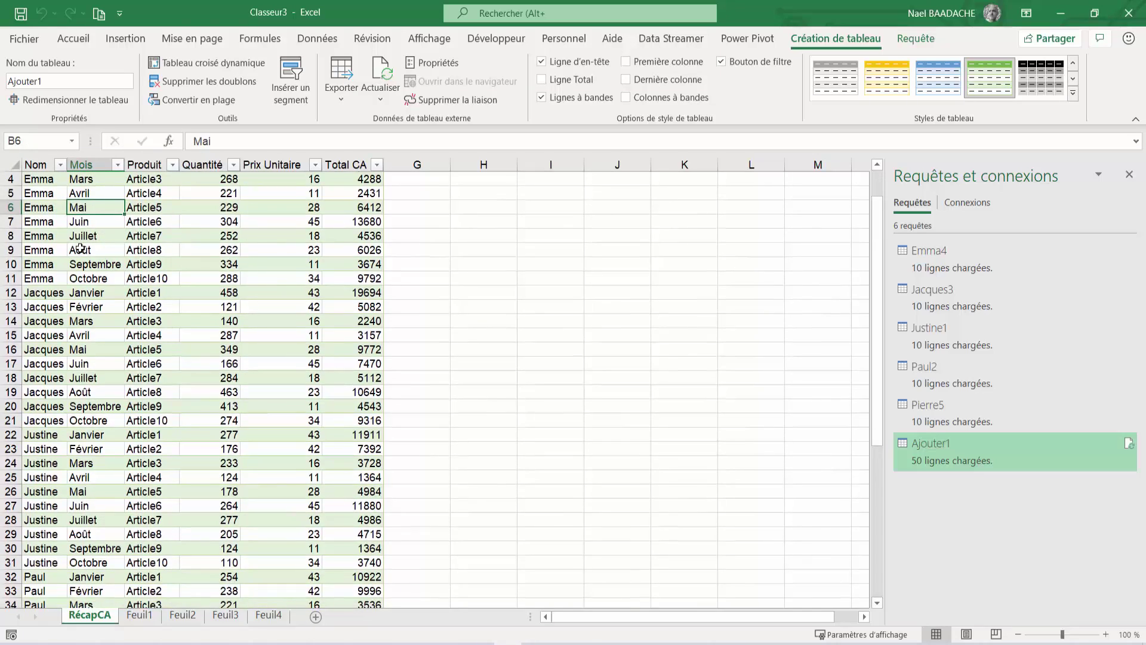
scroll(81, 236, down, 11)
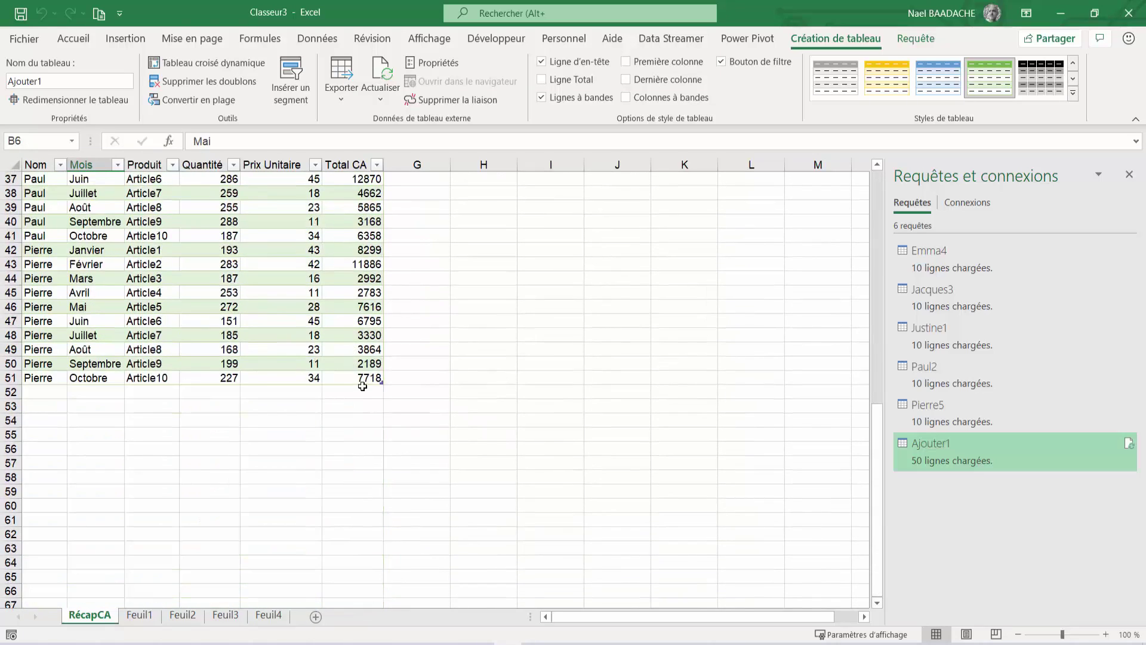
scroll(358, 371, up, 12)
click(207, 293)
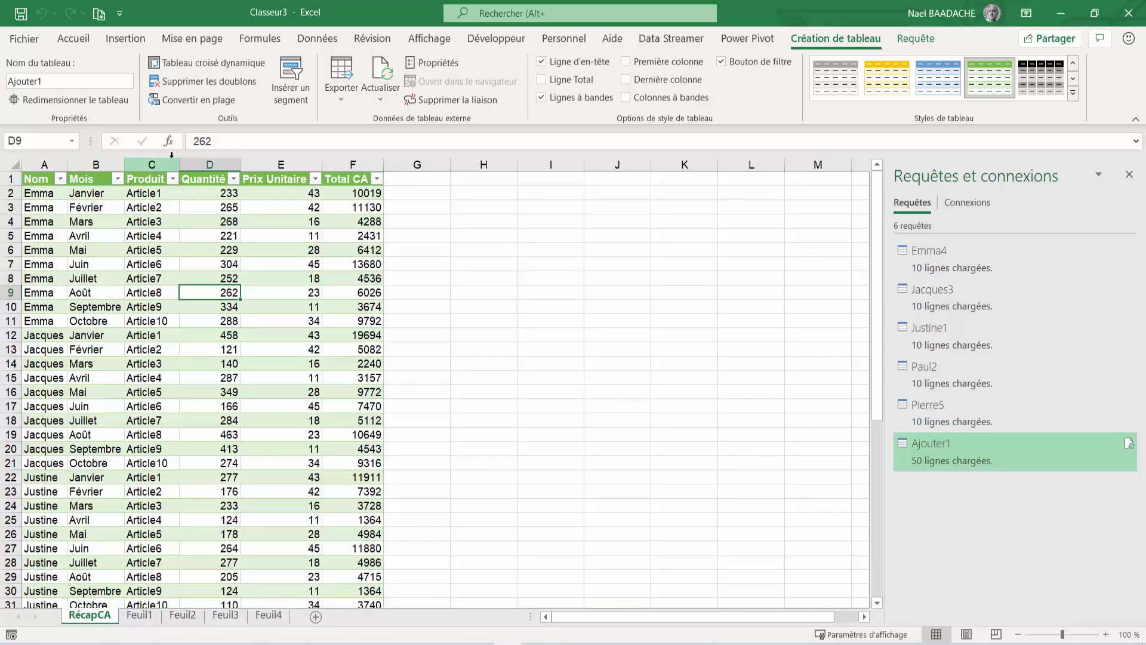
click(127, 39)
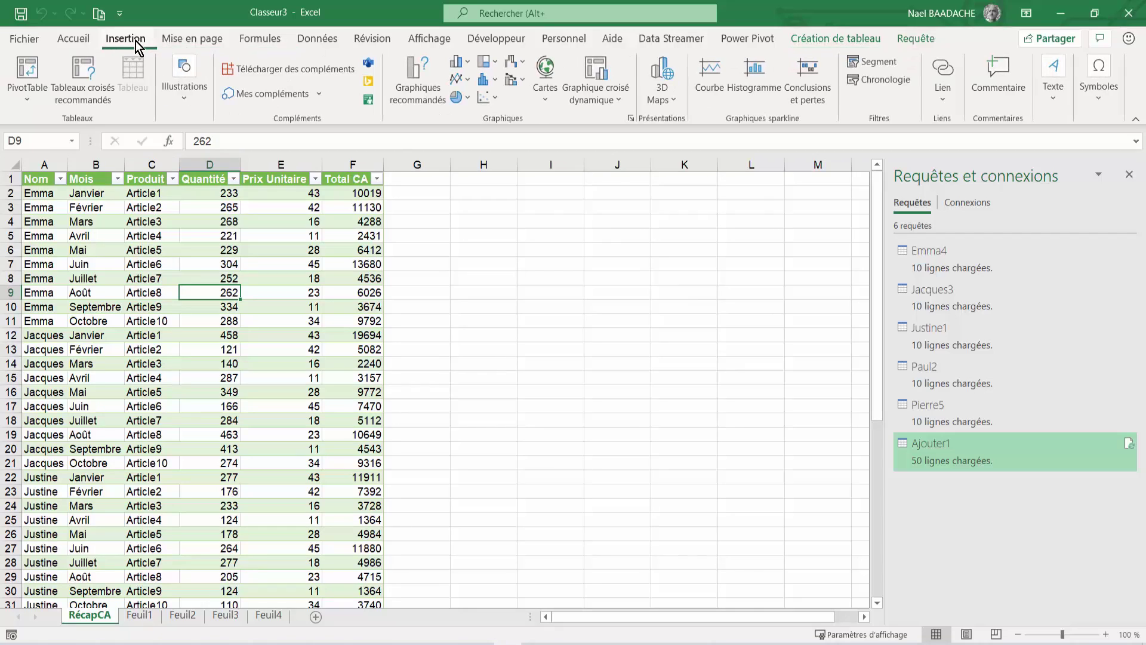
click(27, 101)
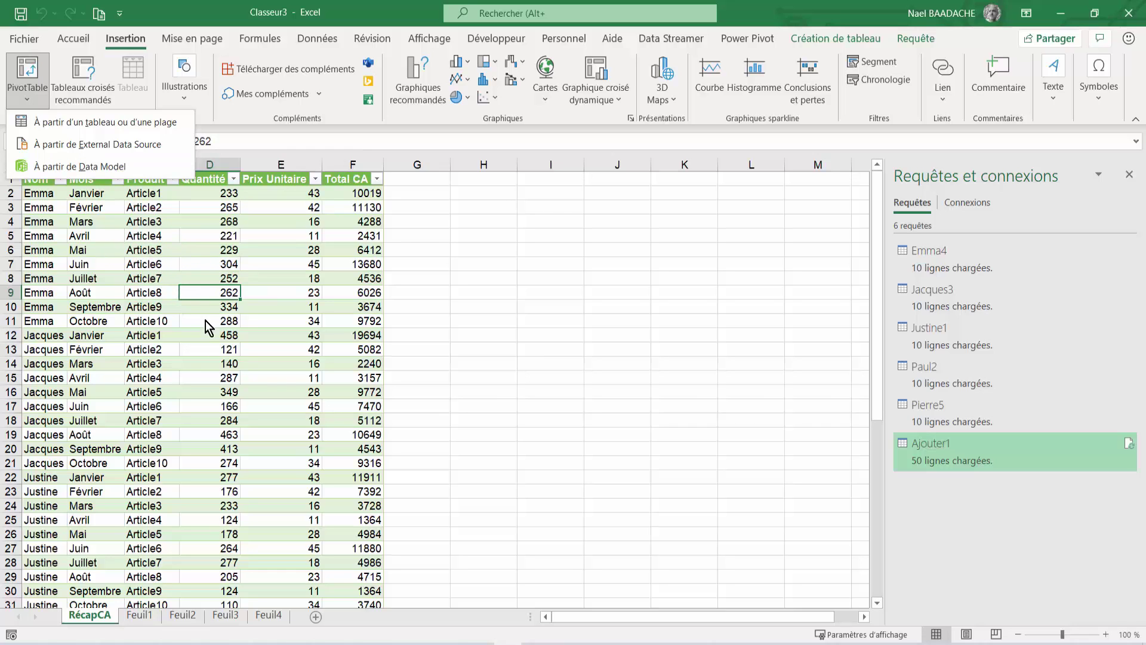
click(80, 127)
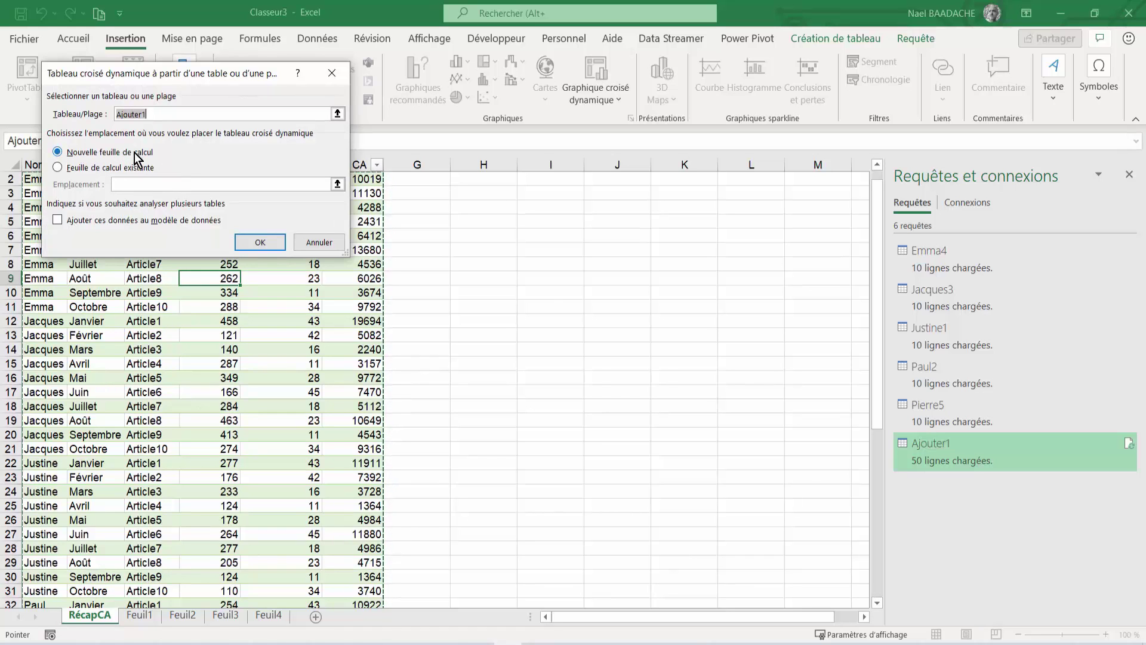
click(268, 242)
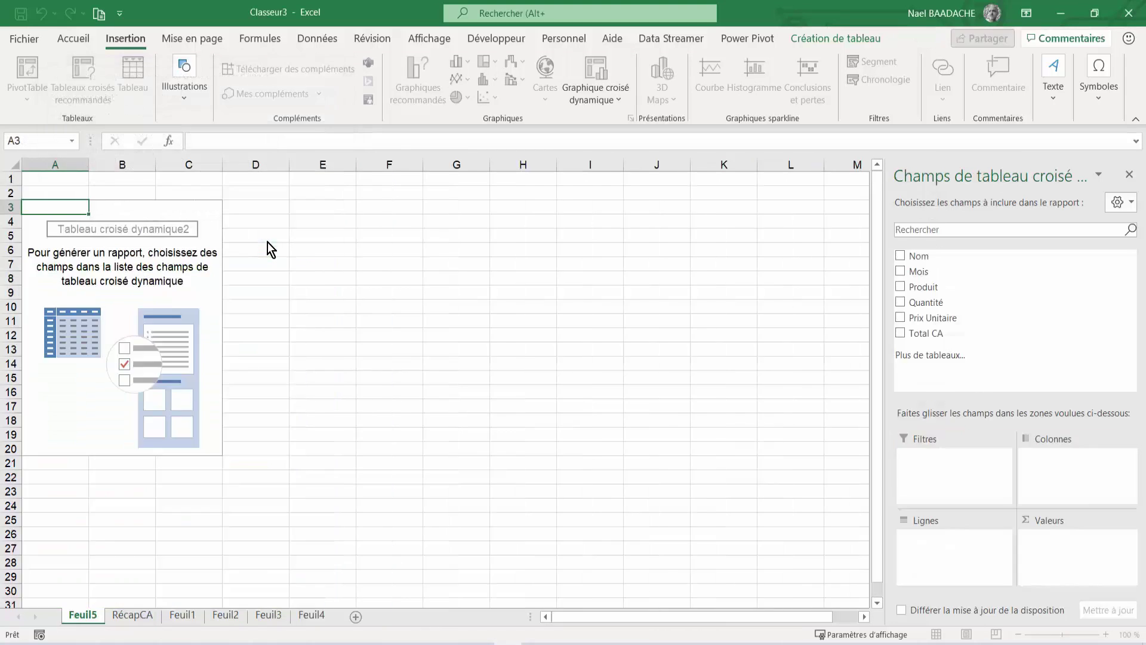
- Rename the new pivot table worksheet as TCD
double_click(86, 619)
text(TCD)
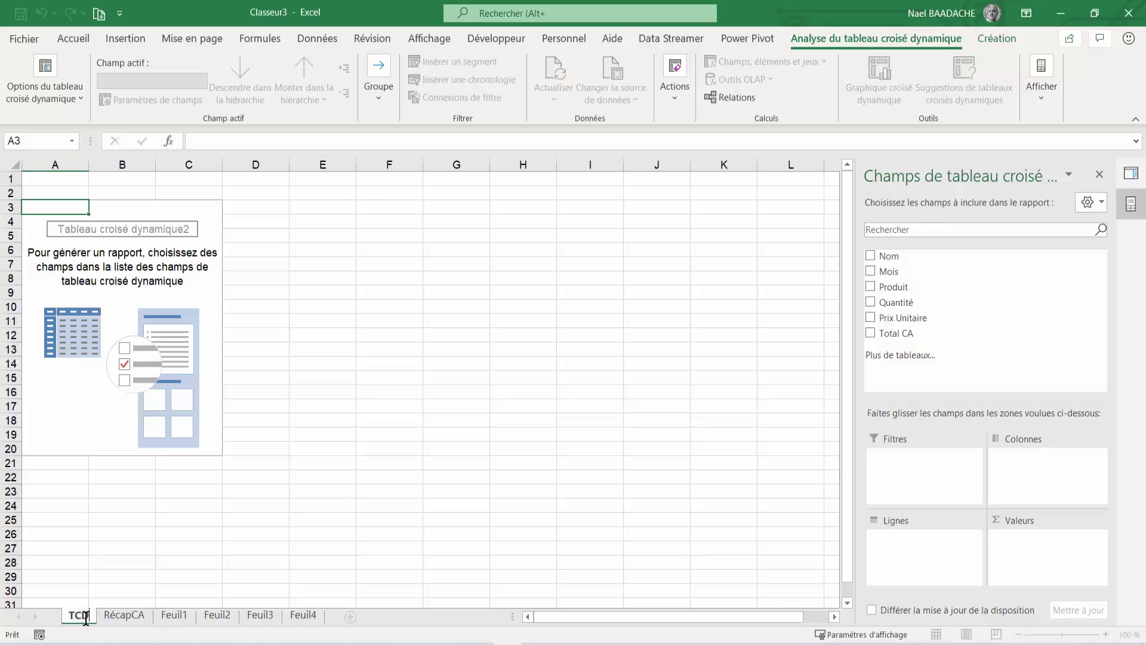
key(Return)
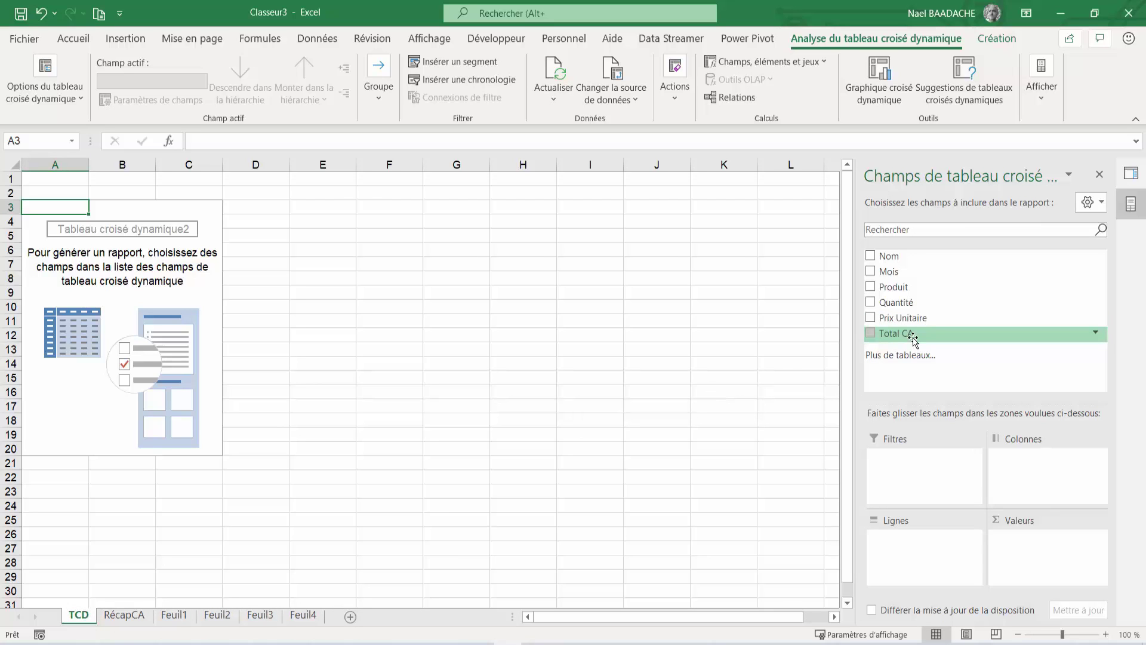
- Lay out the pivot table with Total CA summed as values, Mois in the columns and Nom in the rows
drag(914, 339, 1030, 562)
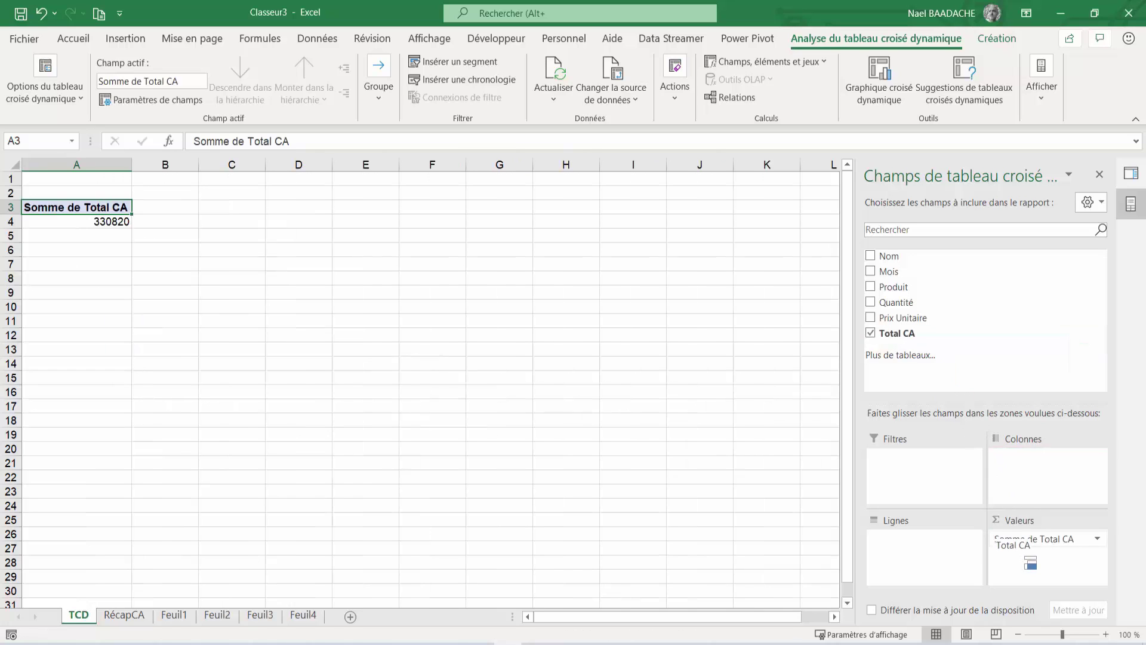
drag(889, 276, 1024, 475)
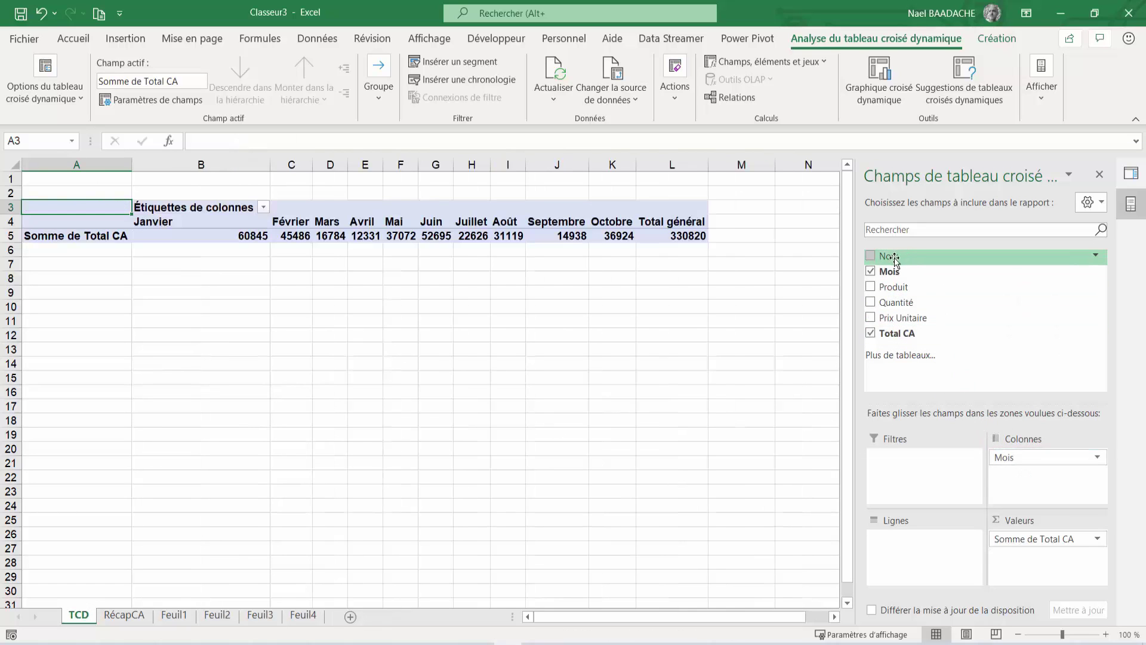
drag(895, 263, 904, 540)
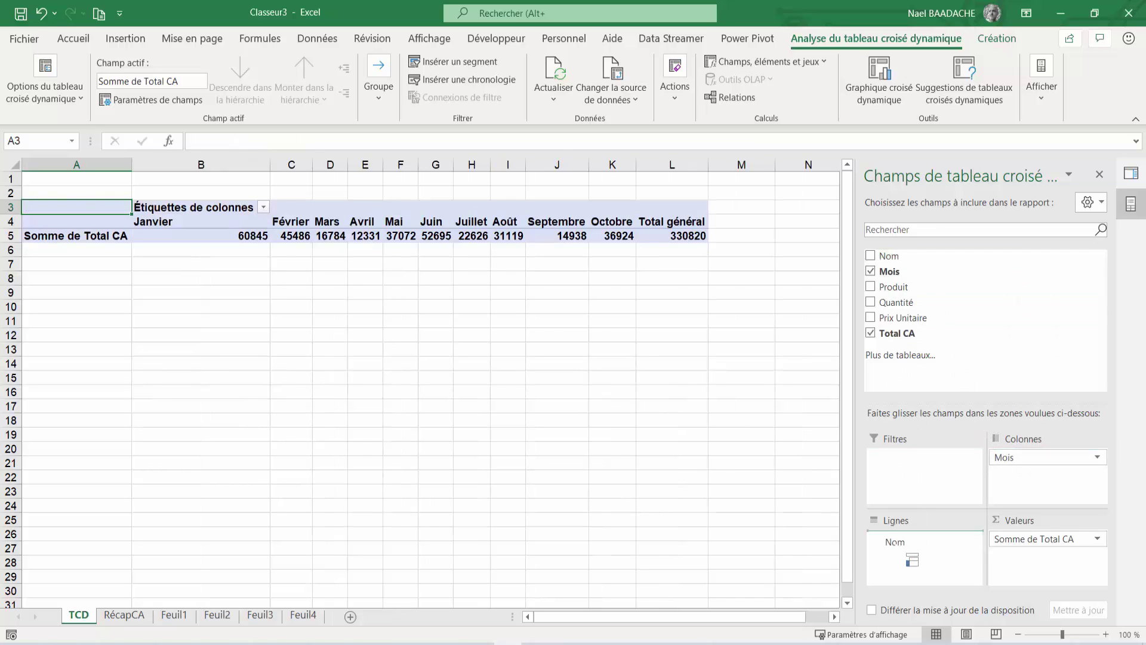
- Format the pivot table's Total CA values as currency (Monétaire) in € with 0 decimals
click(311, 251)
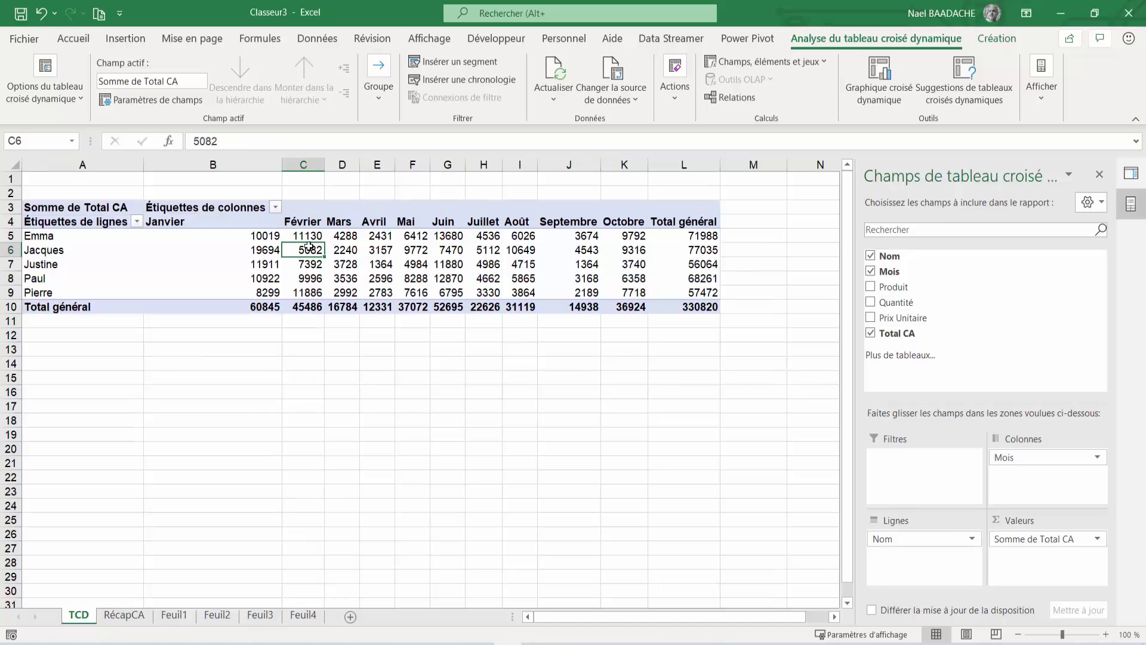
right_click(308, 249)
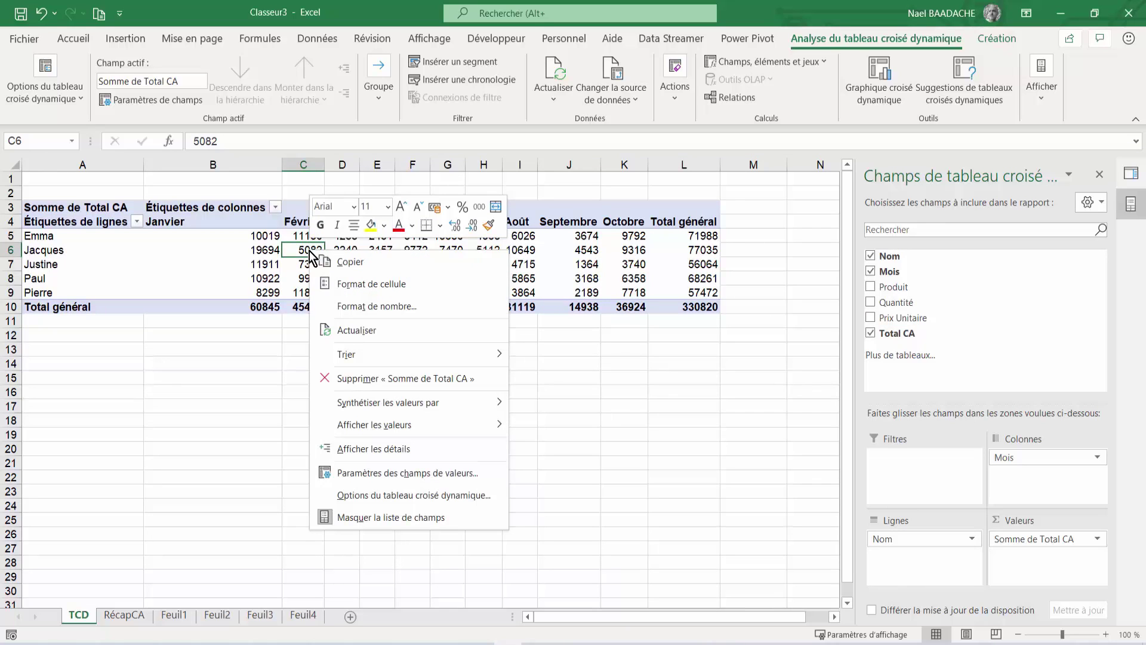
click(353, 472)
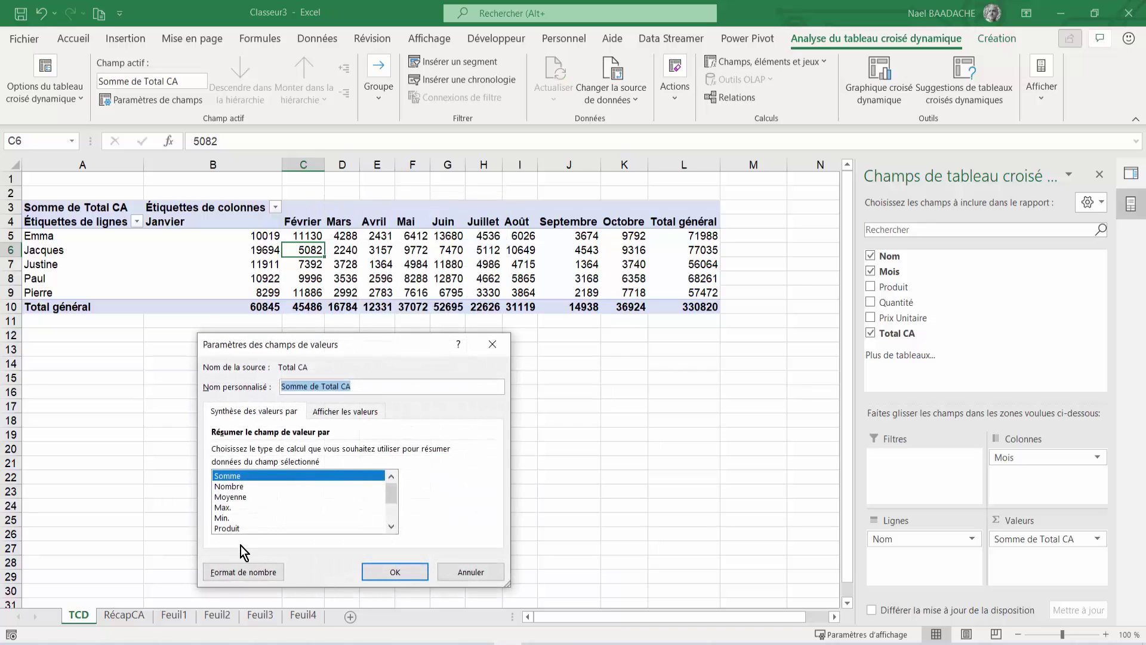
click(242, 572)
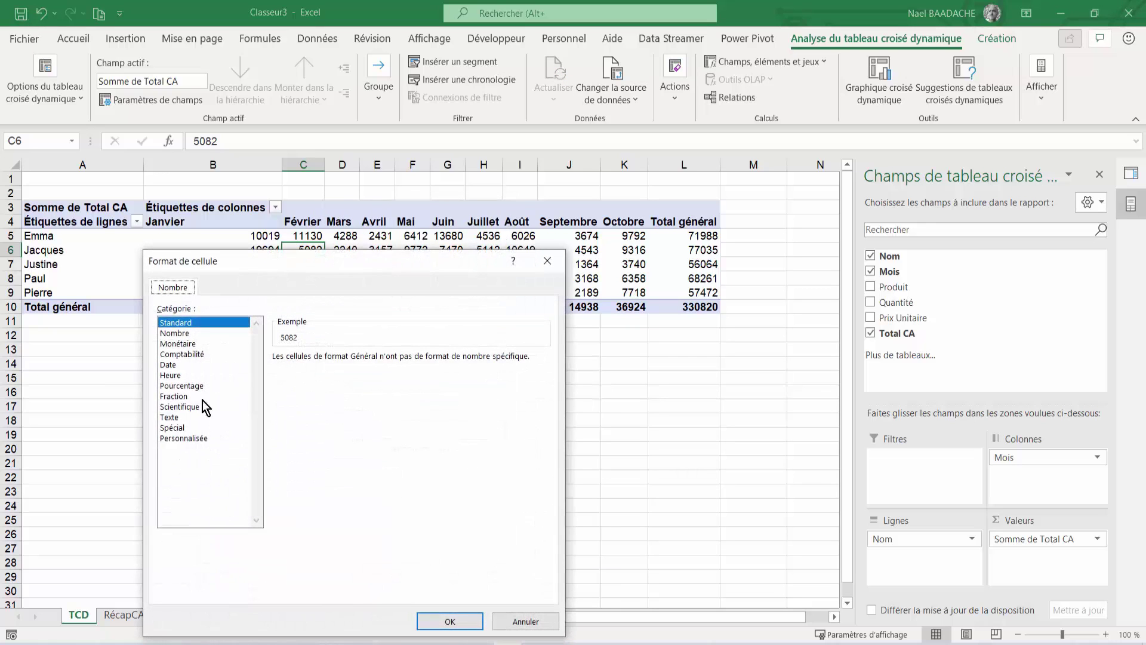
click(180, 344)
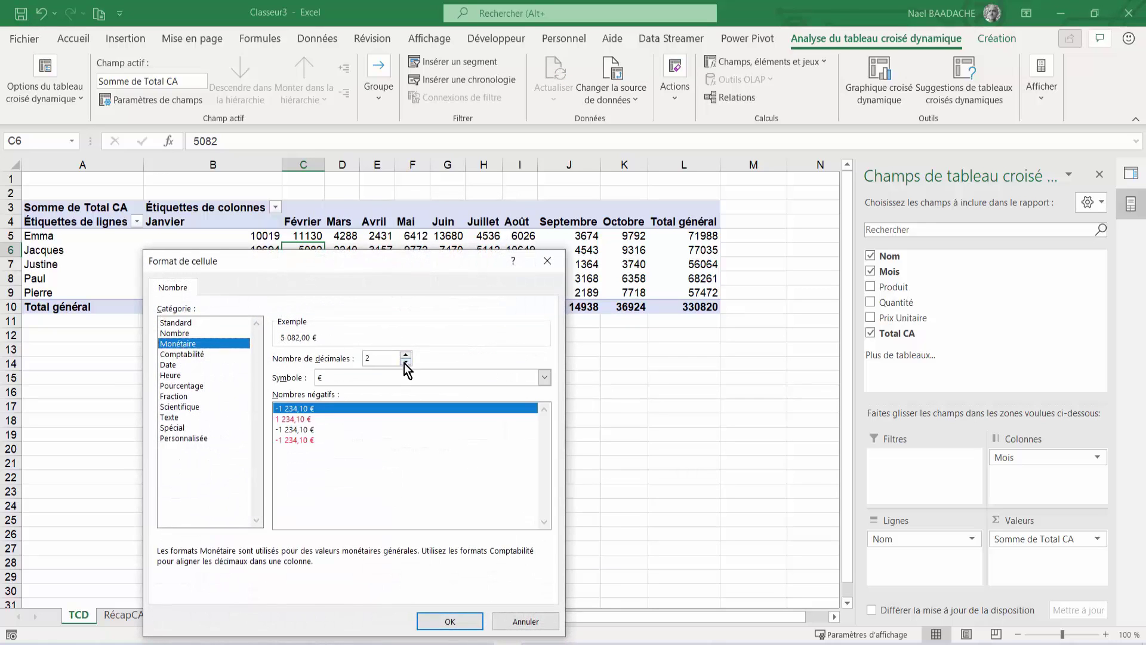
click(405, 365)
click(405, 365)
click(450, 621)
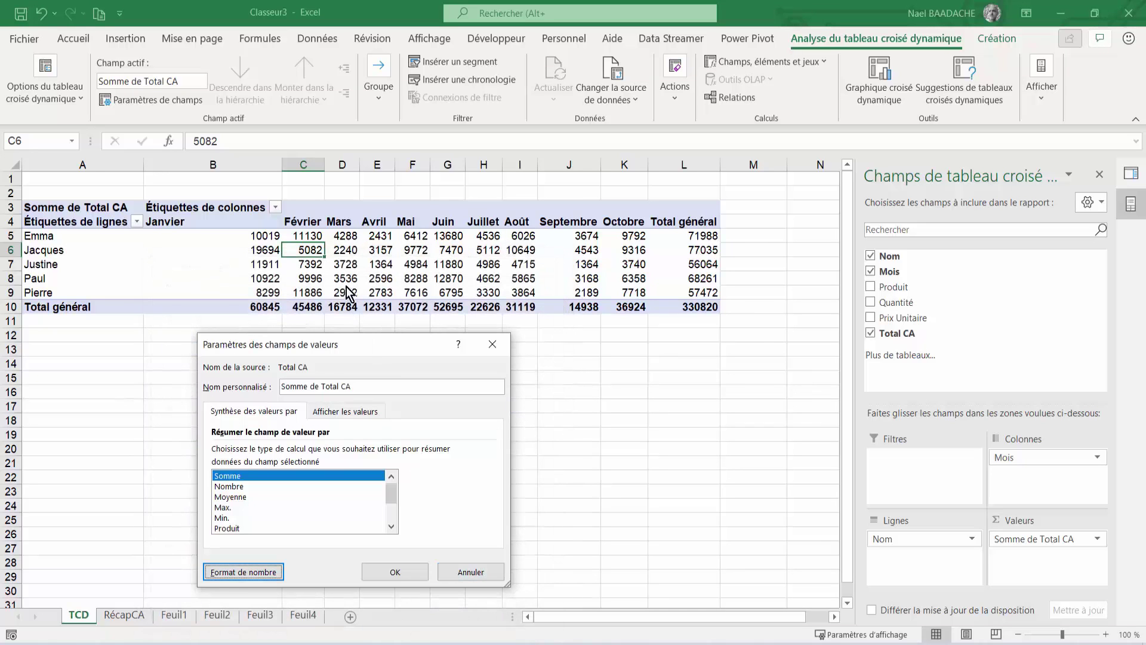
click(382, 571)
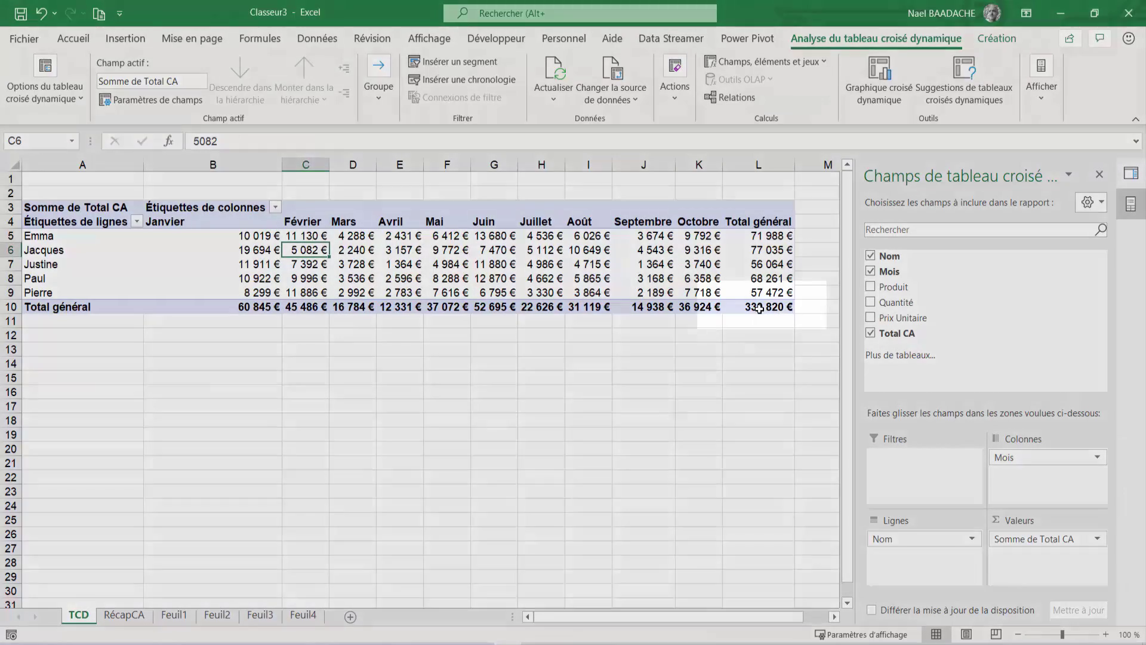
- Switch to Données.xlsx and add Novembre below Octobre in the Mois column of the first salesperson's table
click(759, 308)
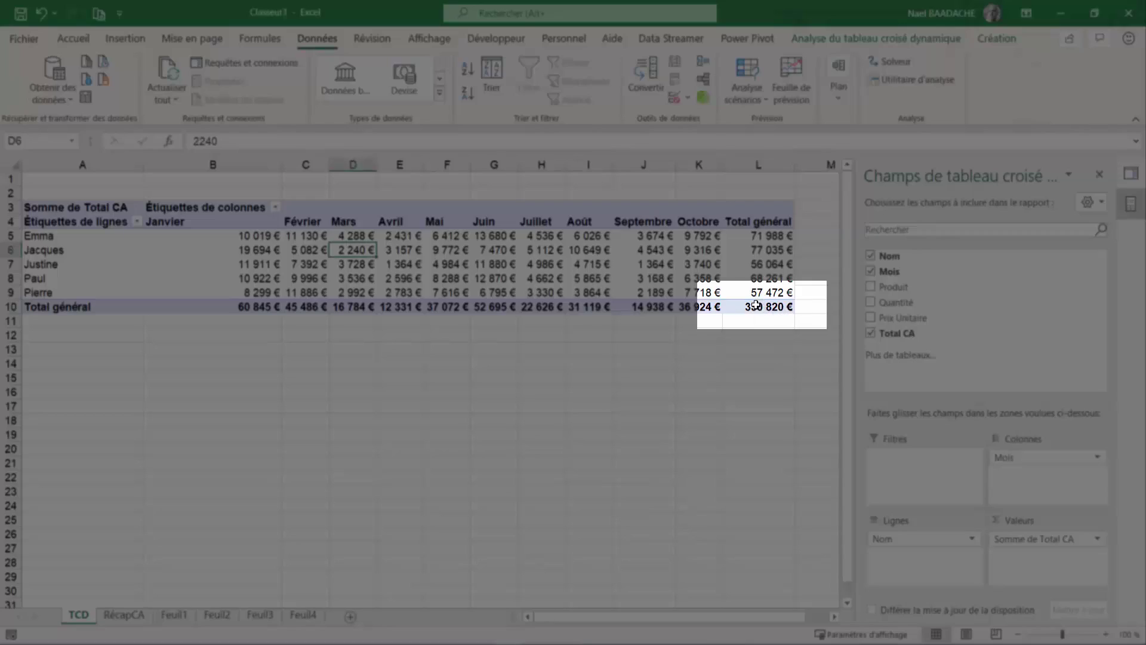
click(755, 306)
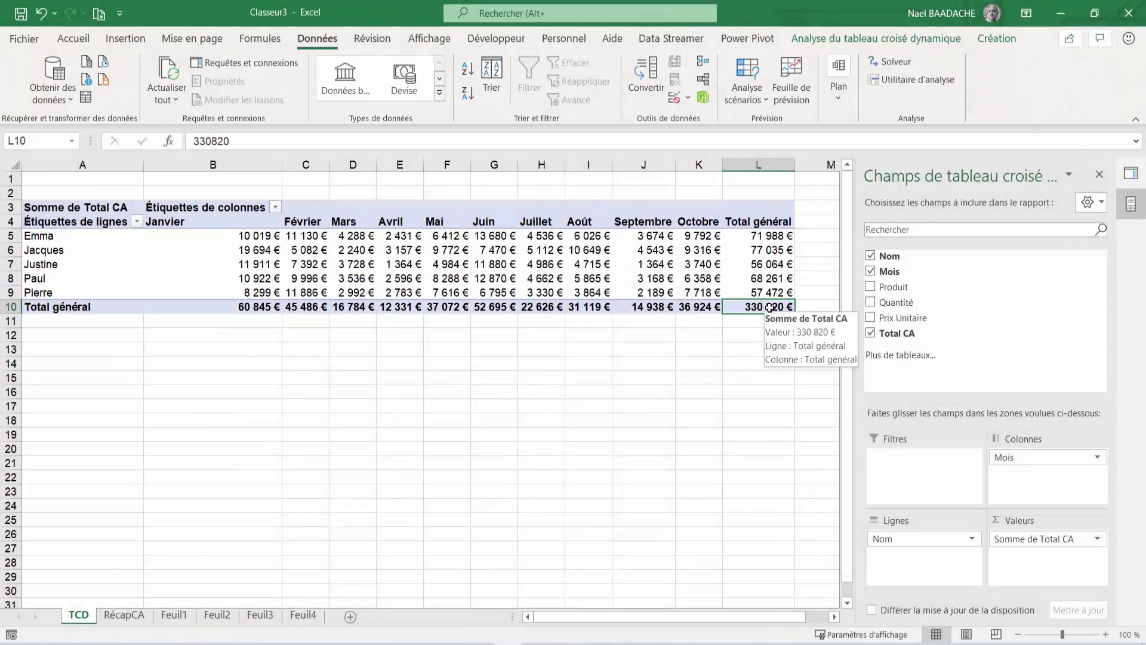
click(1062, 16)
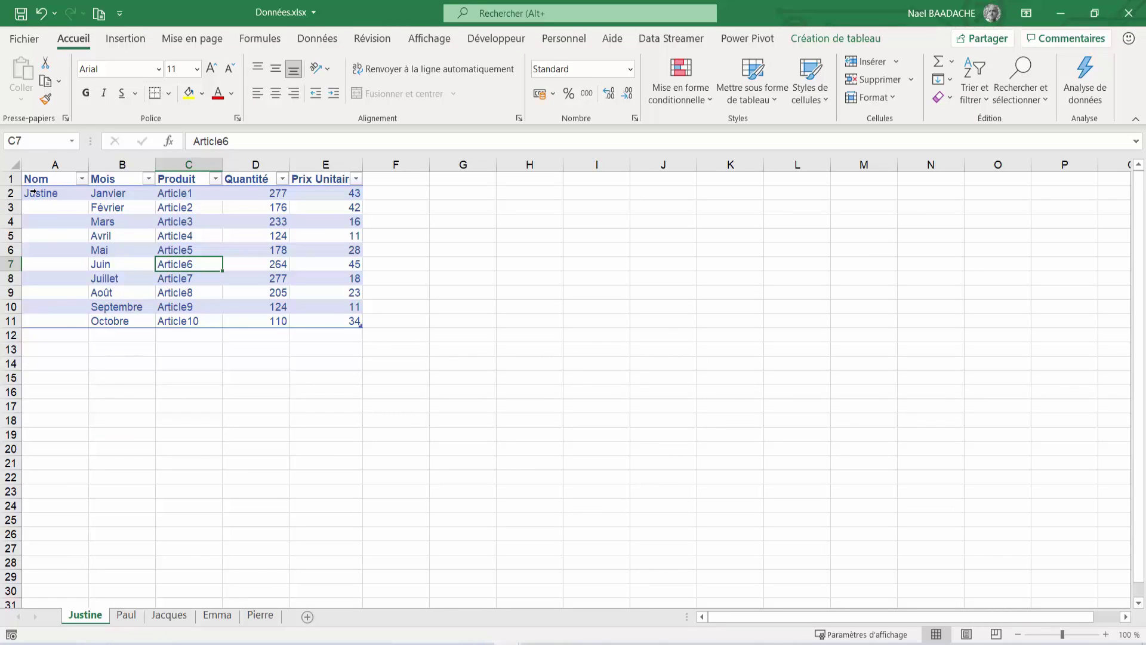
click(106, 332)
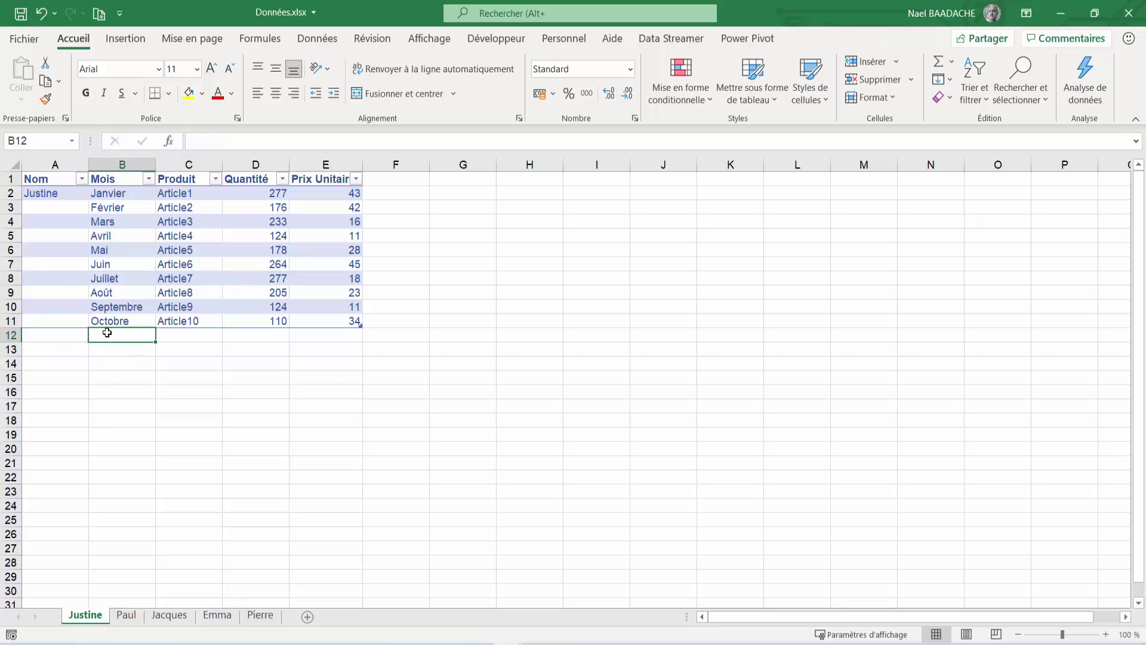
key(BackSpace)
text(NOV)
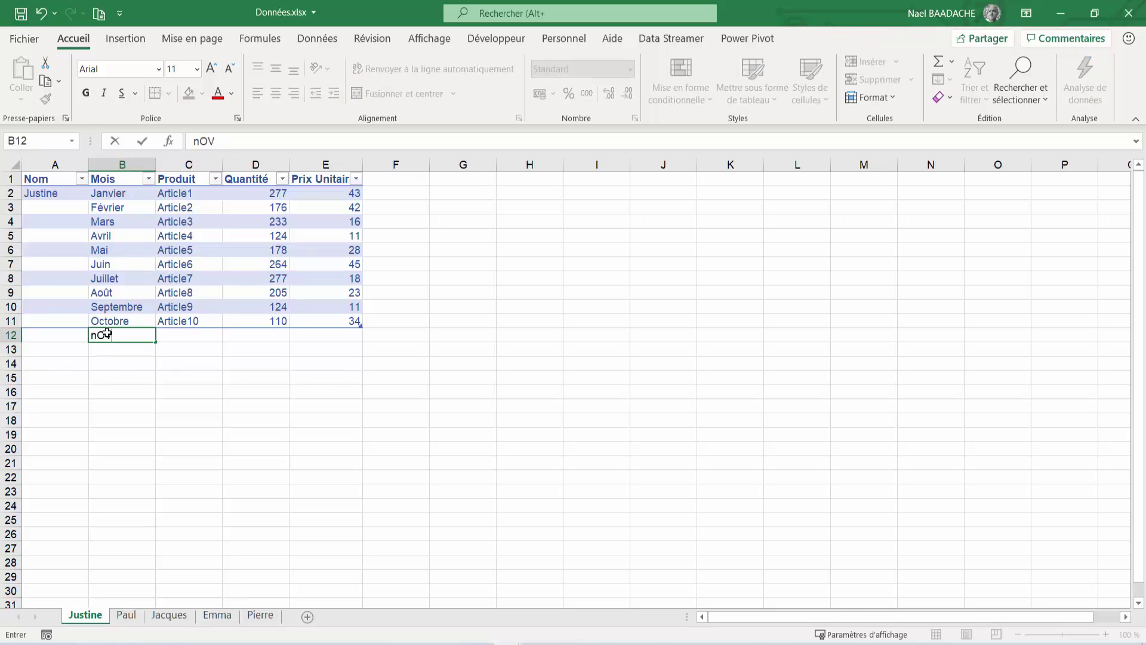
key(BackSpace)
key(BackSpace)
key(BackSpace)
text(Novembre)
key(Tab)
- Complete the Novembre row with product Article11, quantity 10000 and unit price 50
text(Aticle)
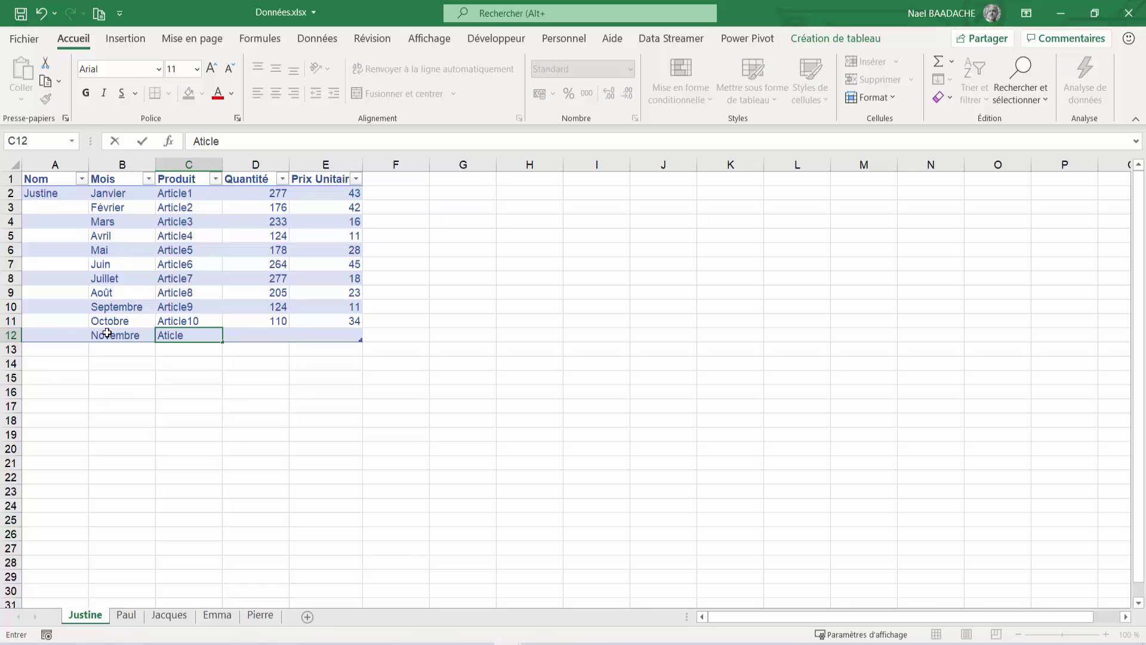
key(BackSpace)
key(BackSpace)
key(BackSpace)
key(BackSpace)
text(rticle11)
key(Tab)
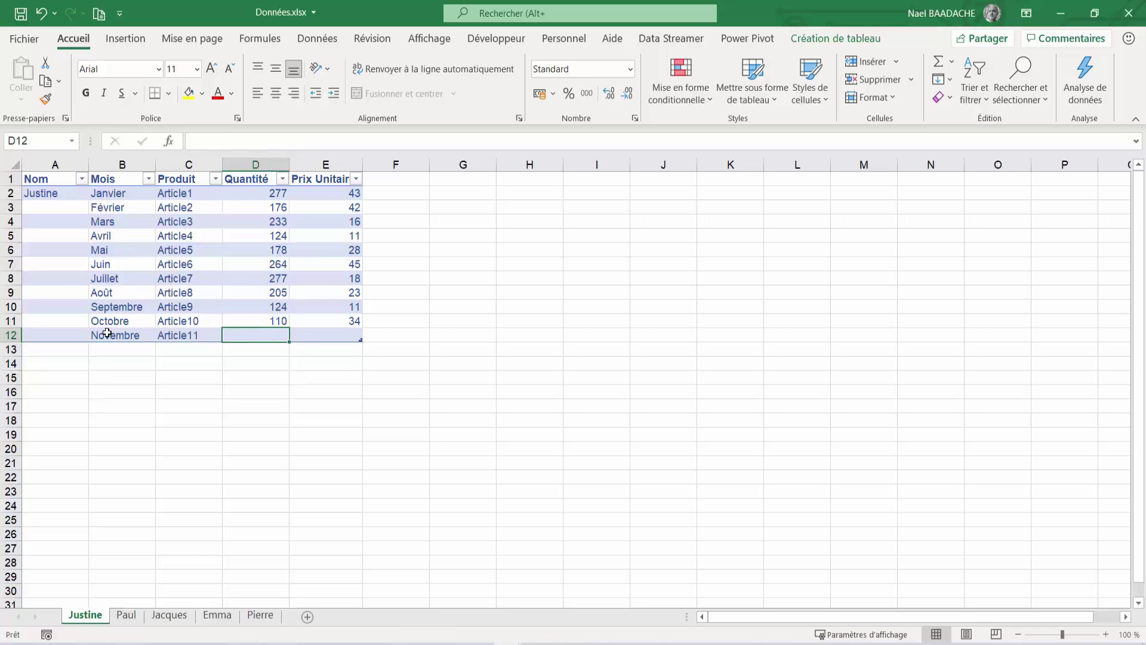
text(10000)
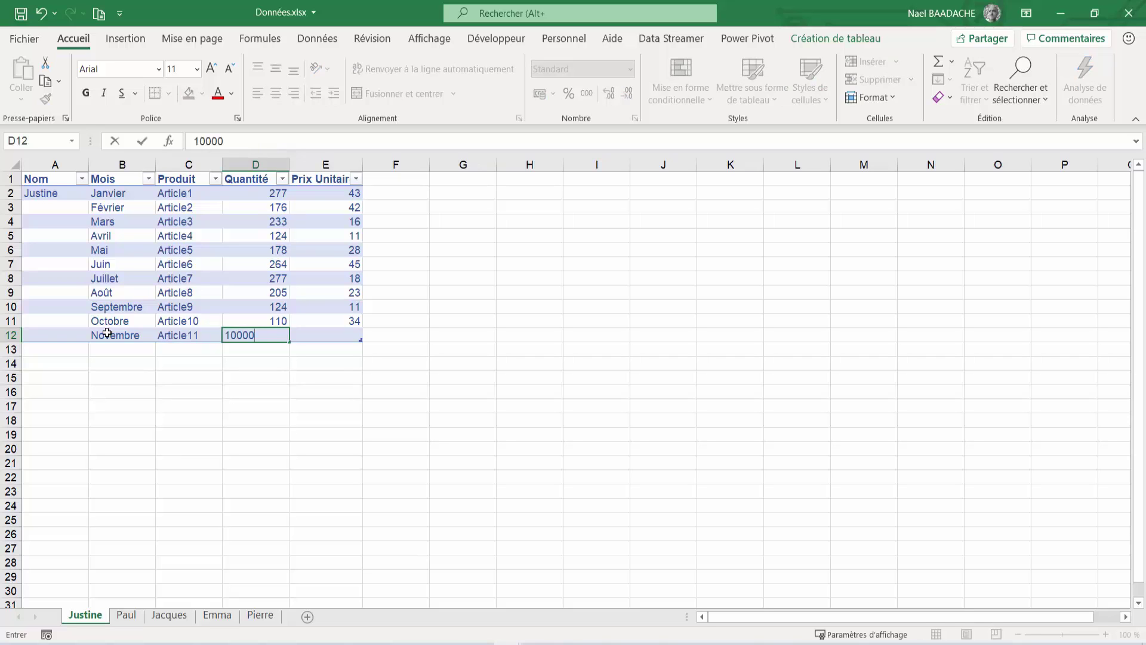
key(Tab)
text(50)
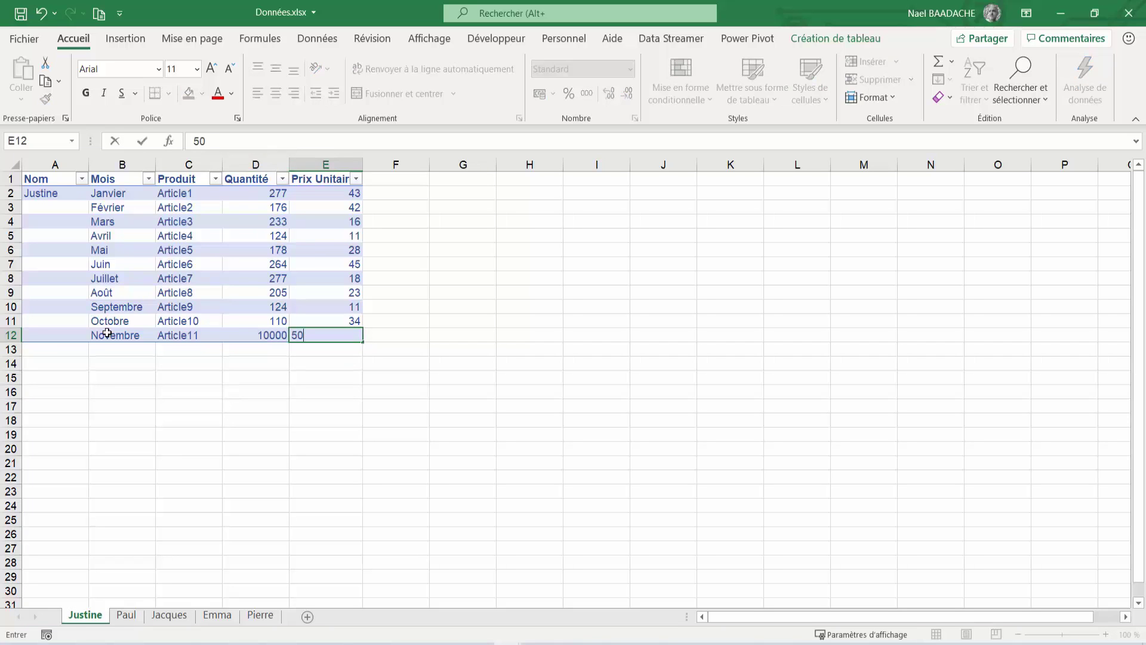
key(Return)
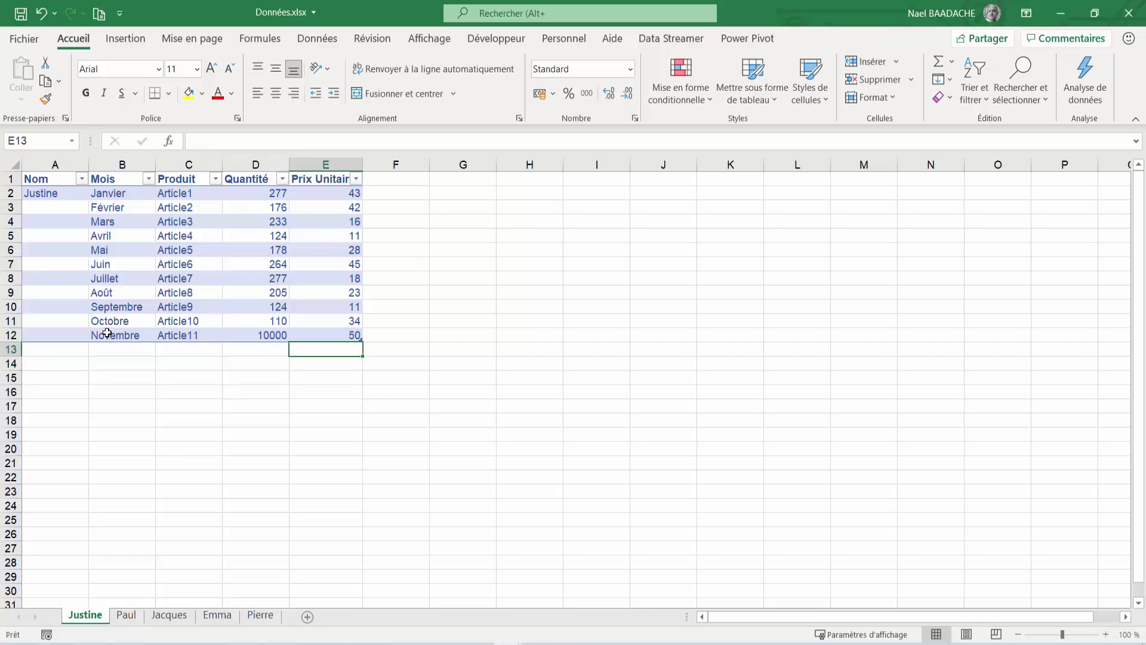
- Close Données.xlsx with its changes saved and refresh all queries from the RécapCA sheet of Classeur3
click(1130, 13)
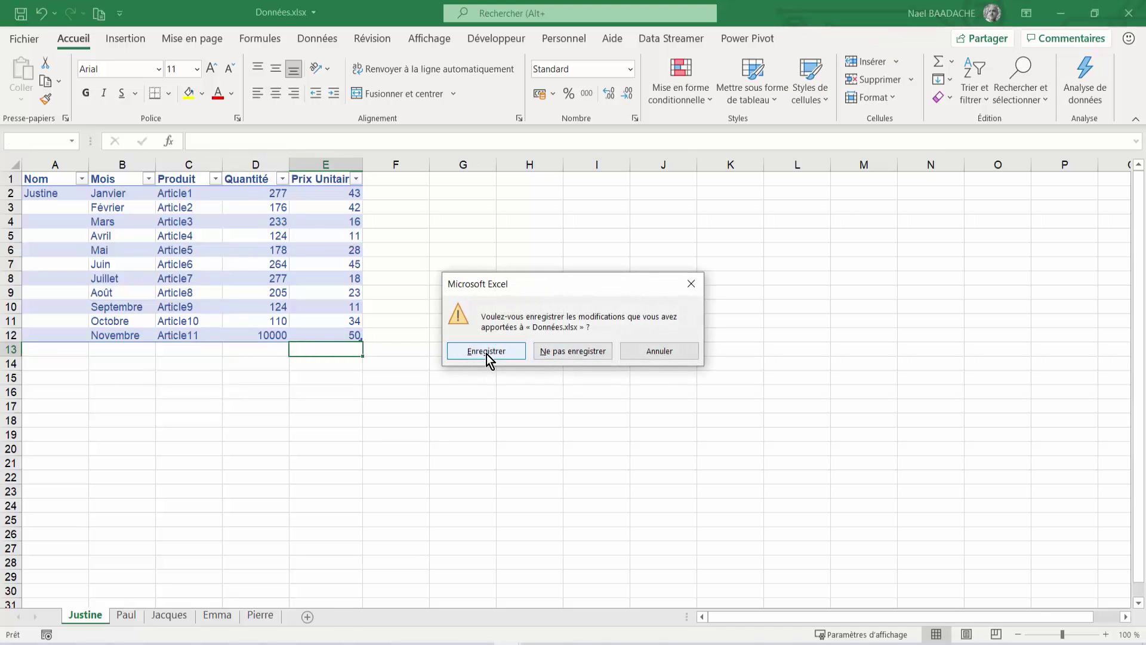
click(485, 351)
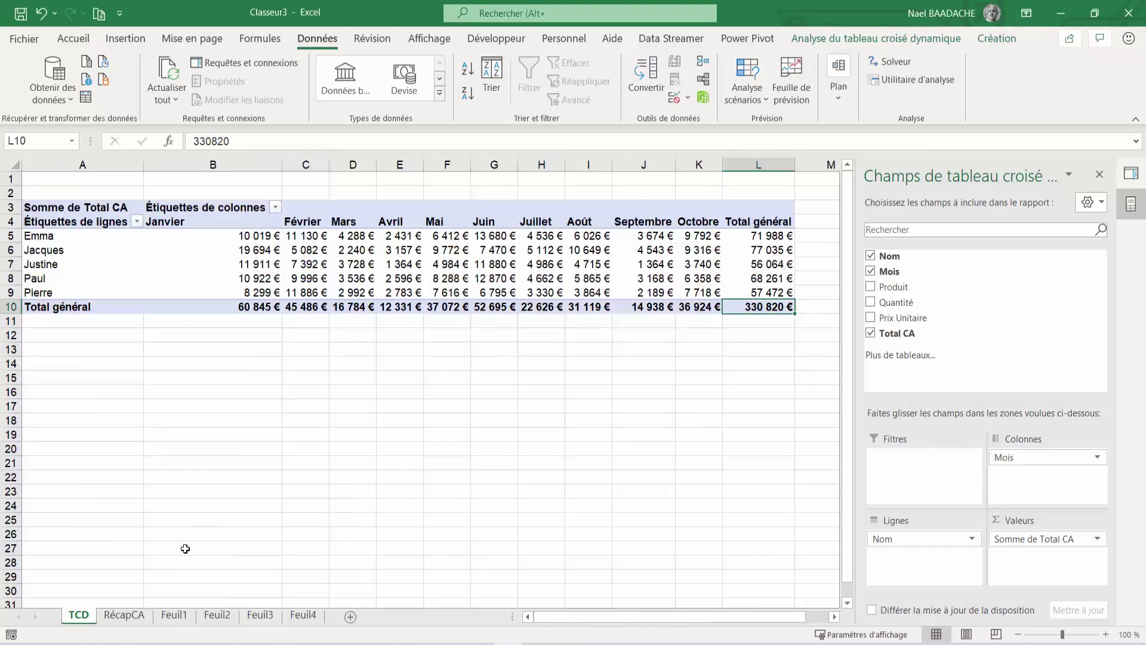
click(123, 615)
click(178, 247)
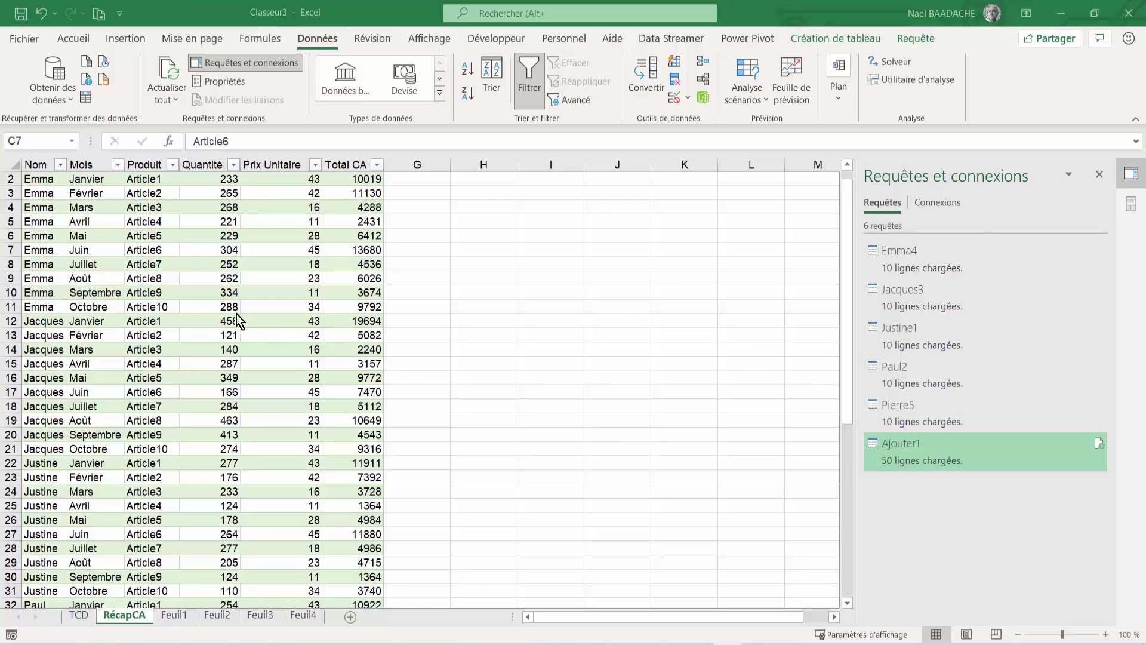
scroll(131, 285, down, 5)
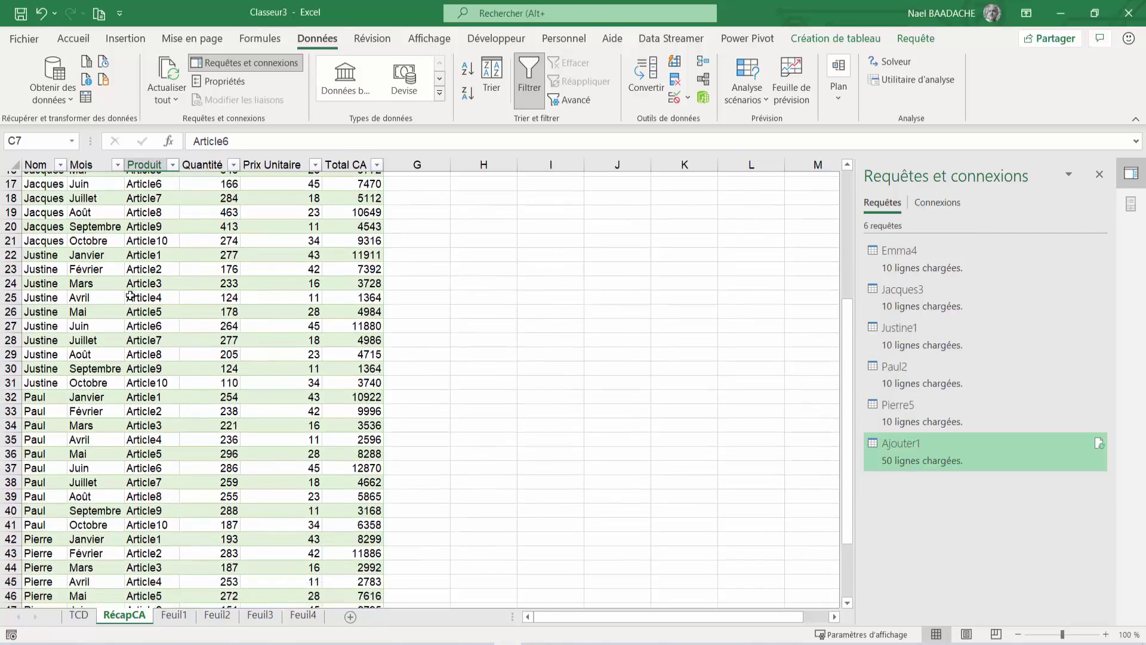
scroll(136, 296, up, 6)
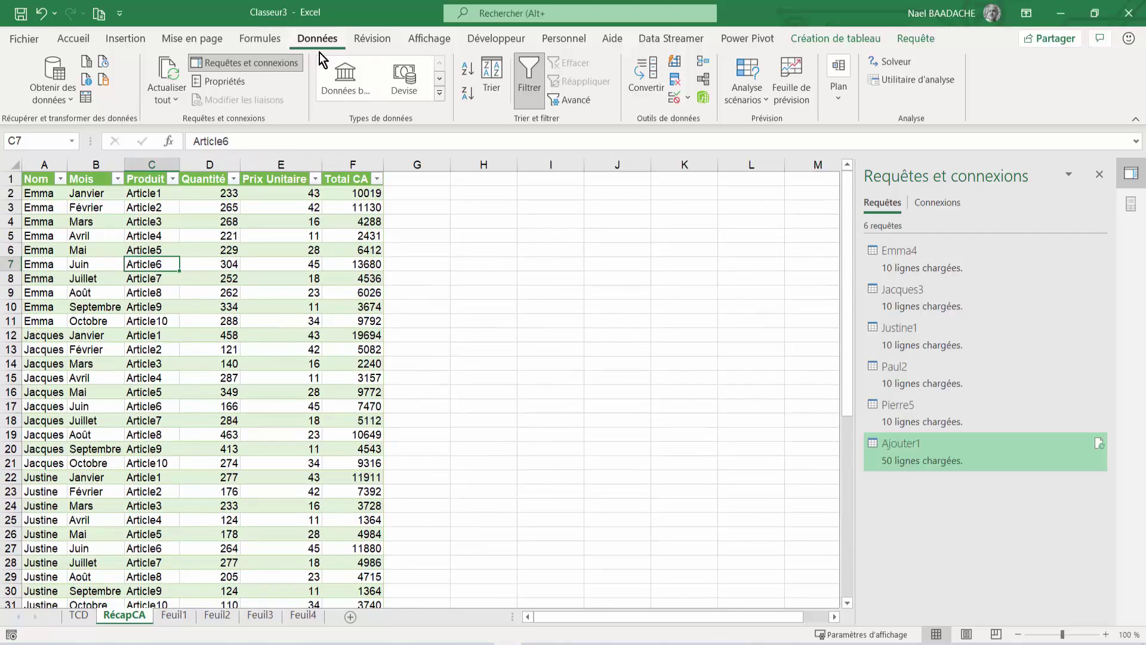
click(170, 101)
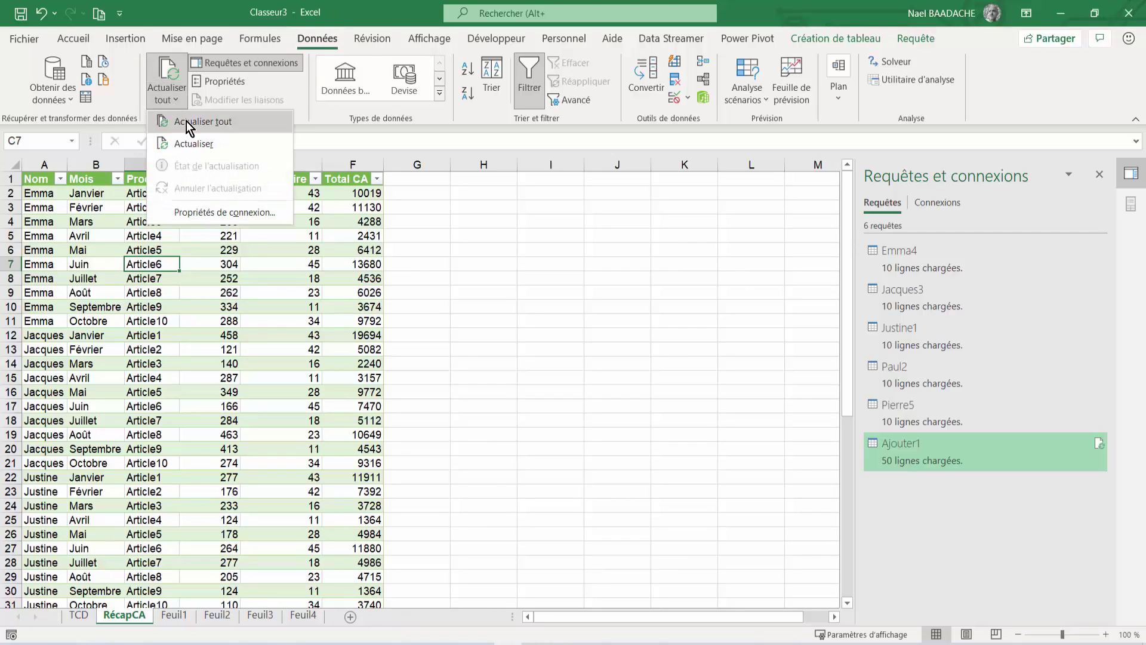
click(186, 121)
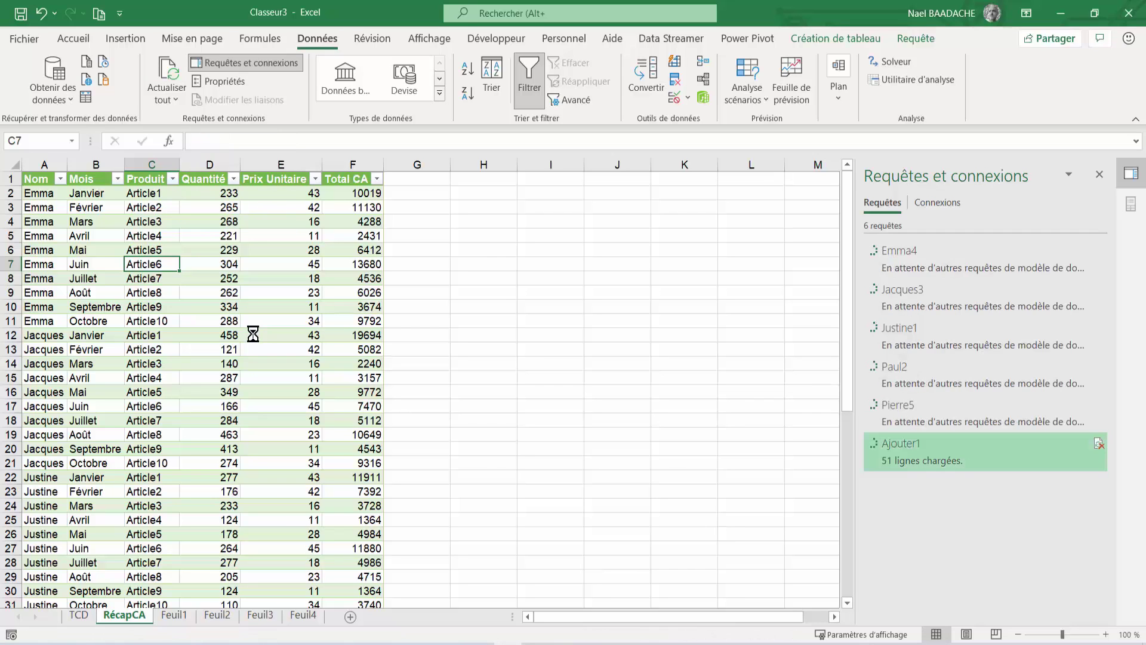
- Refresh the pivot table on the TCD sheet so it picks up the reloaded query data
click(79, 615)
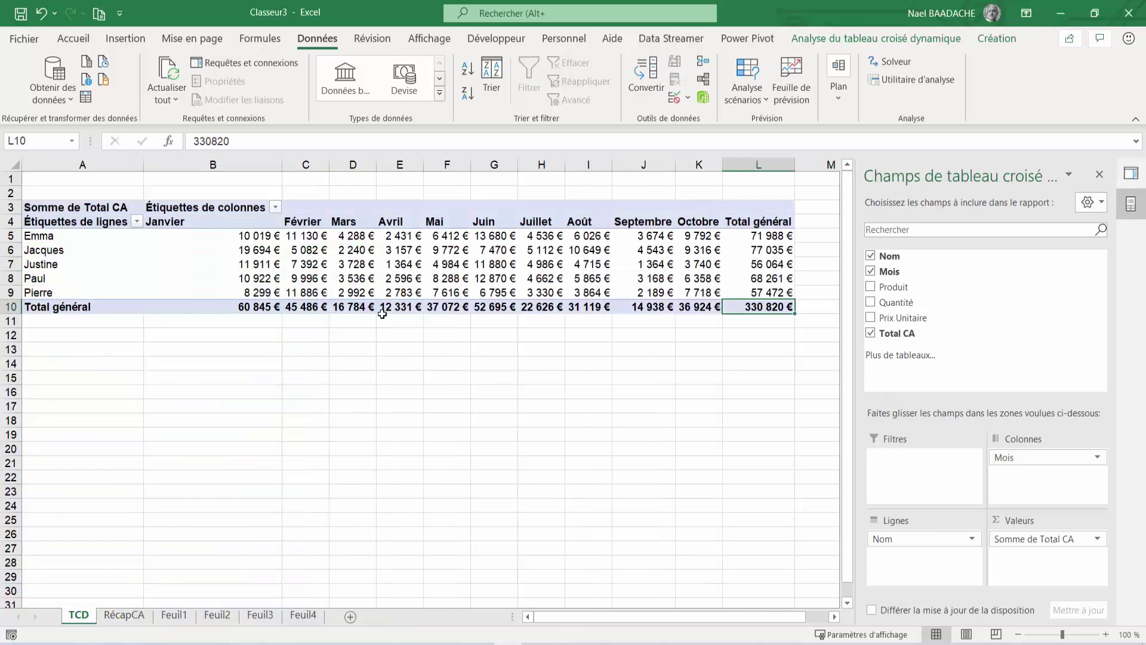
right_click(341, 264)
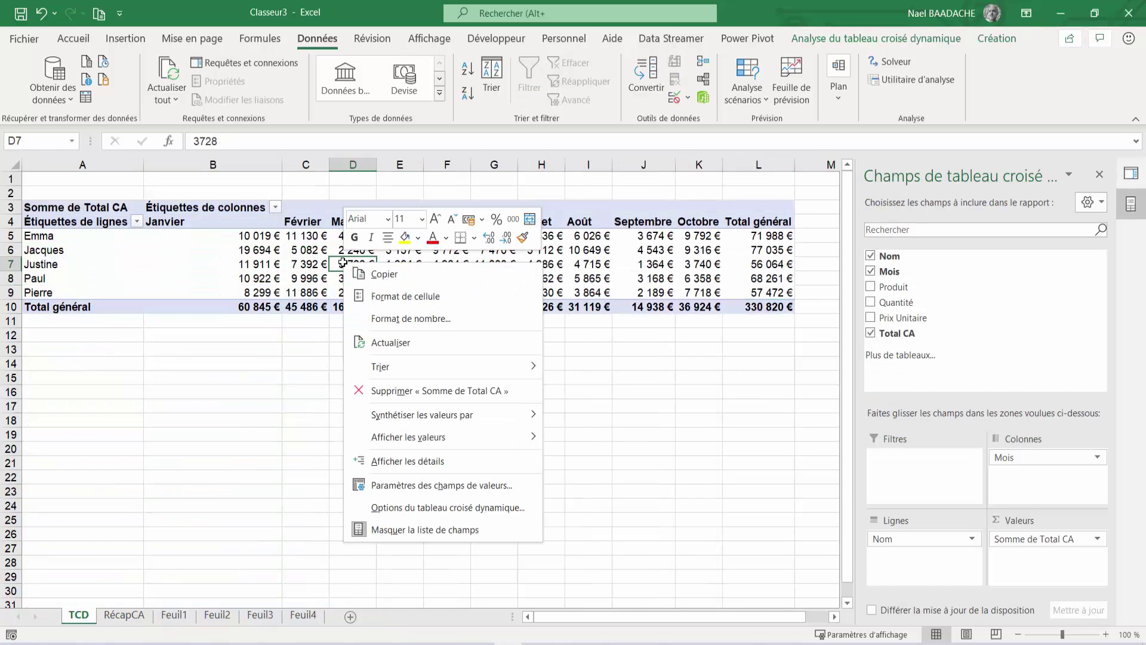
click(389, 343)
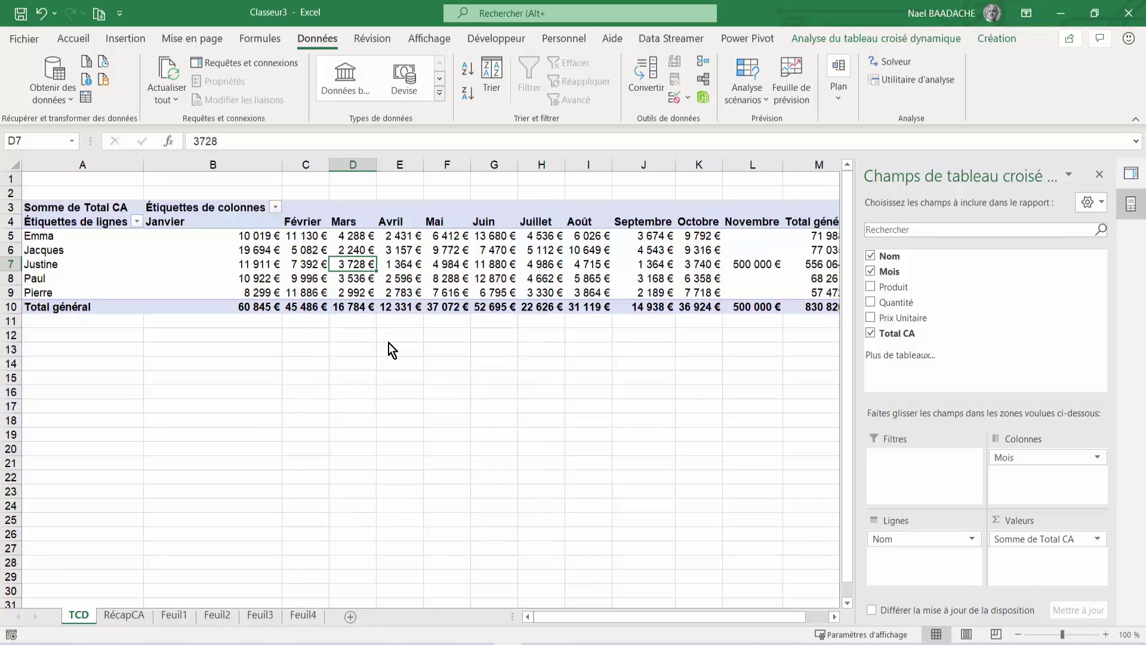
- Examine row 7 of the pivot table from the salesperson's label across to the Novembre column and Total général
drag(561, 618, 662, 619)
click(637, 263)
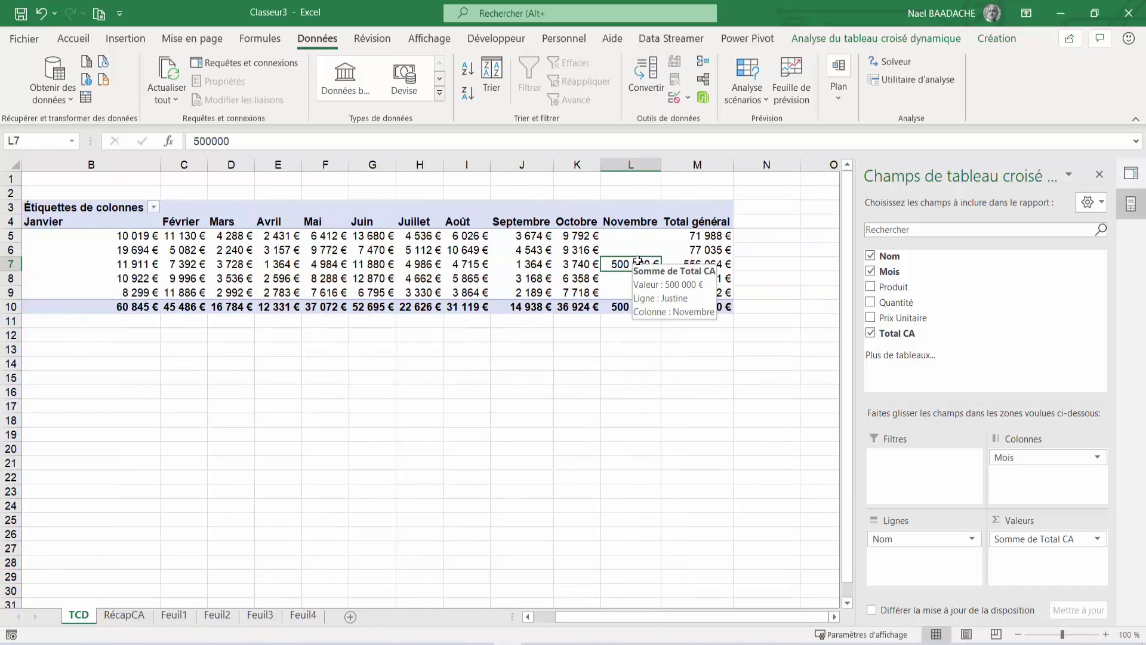
key(Left)
key(Left)
key(Left)
key(Left)
key(Left)
key(Left)
key(Left)
key(Left)
key(Left)
key(Left)
key(Left)
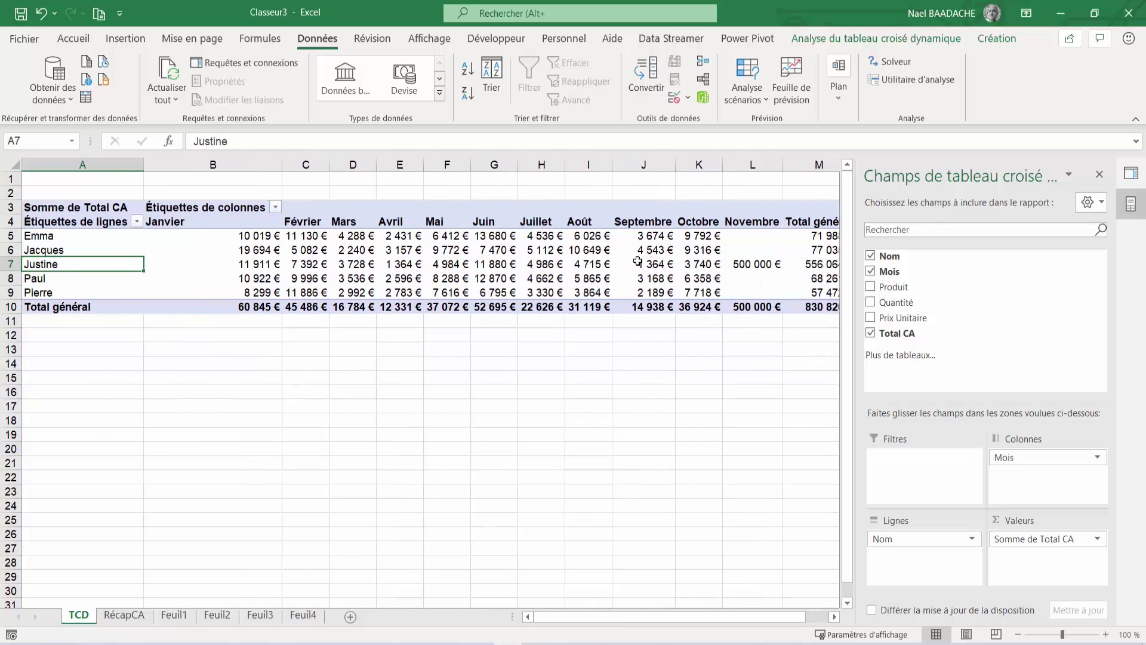
key(Right)
key(Right)
key(Right)
key(Right)
key(Right)
key(Right)
key(Right)
key(Right)
key(Right)
key(Right)
key(Right)
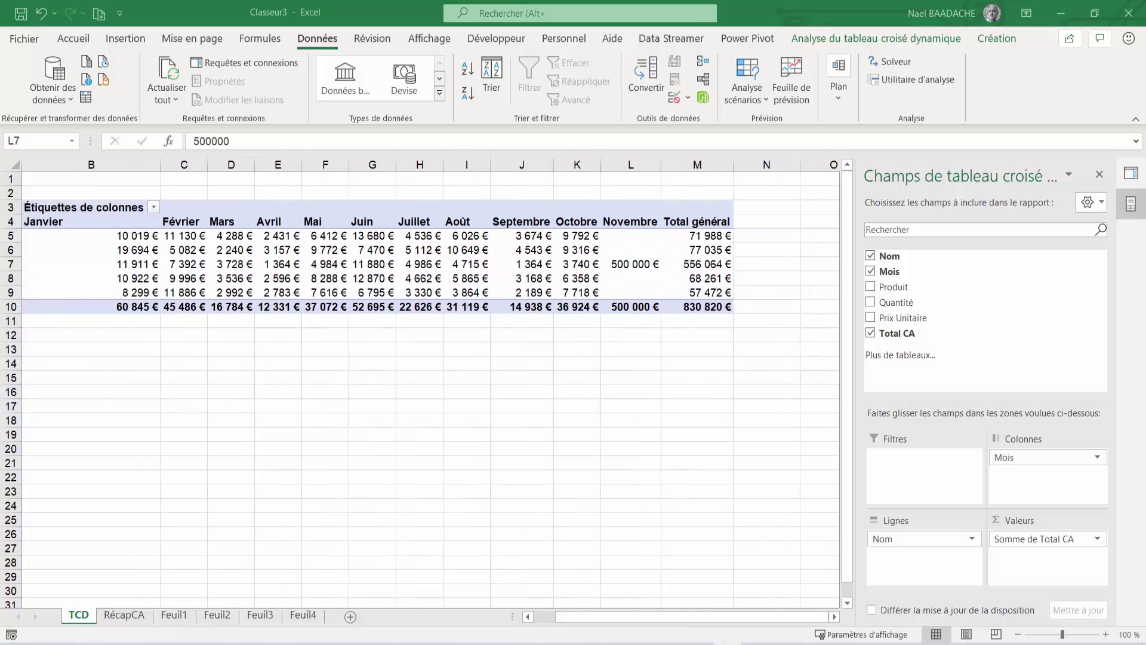
click(419, 278)
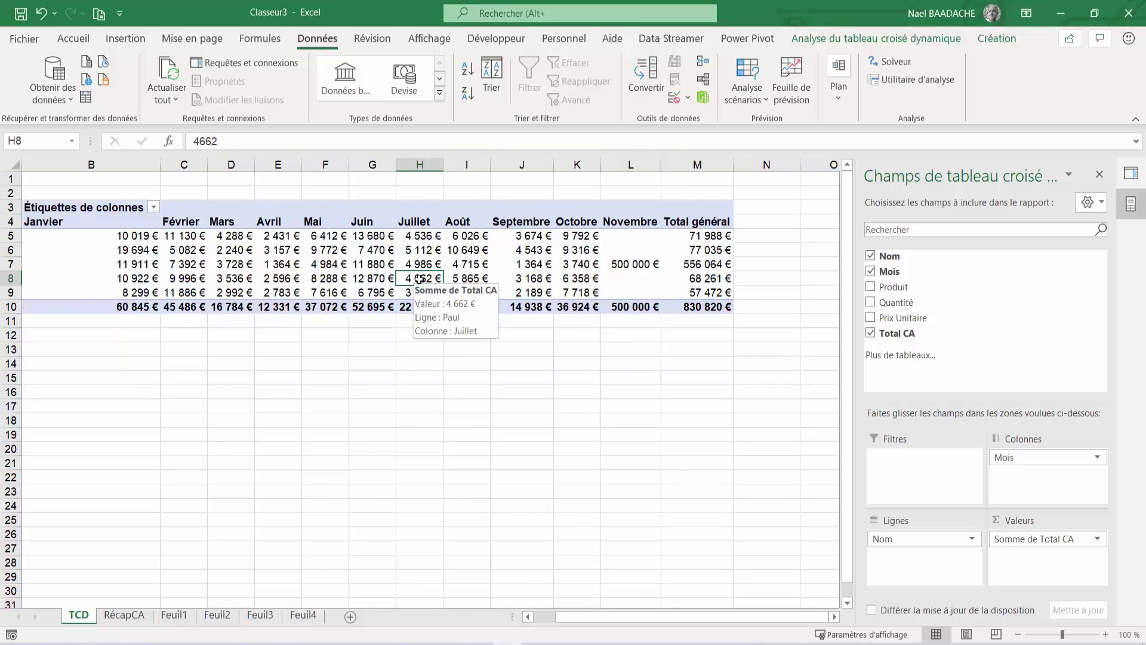